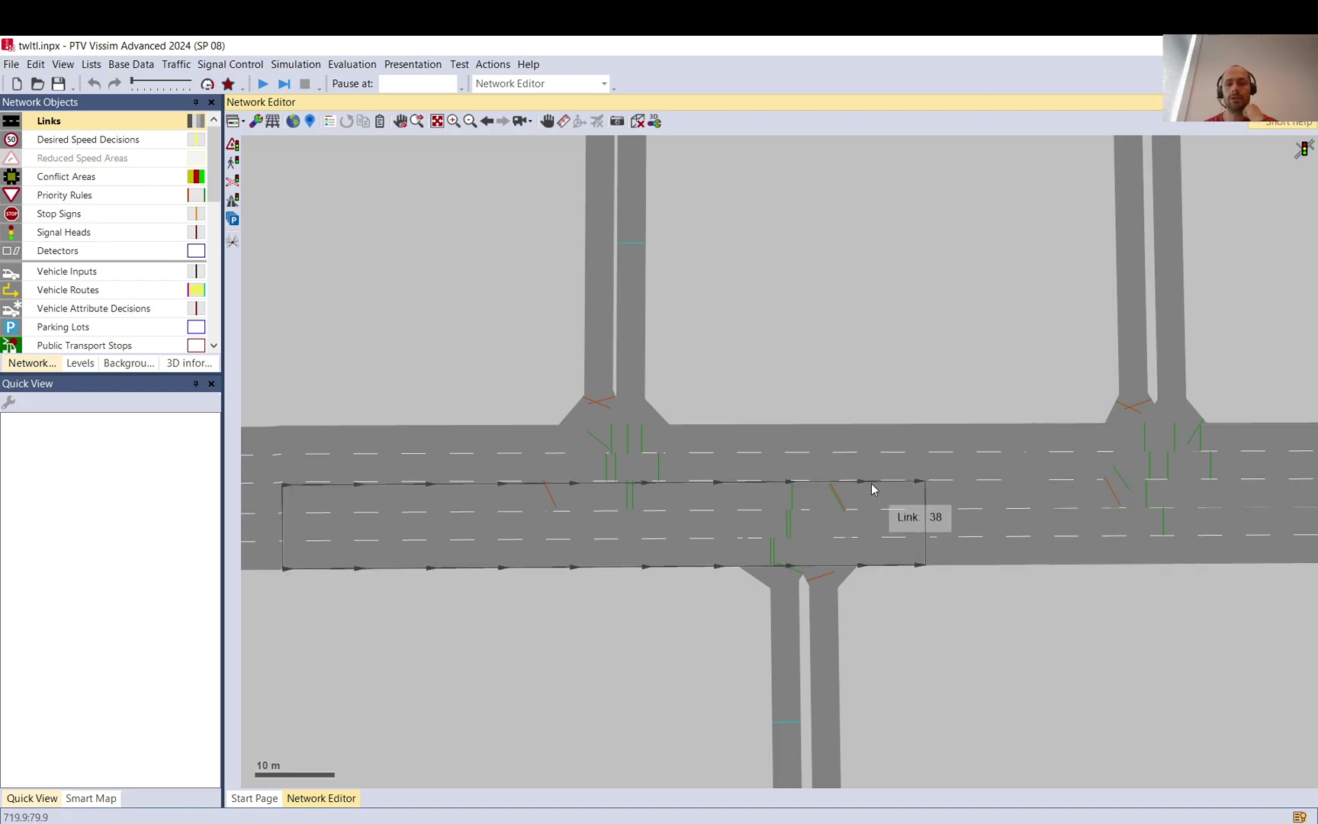
# Select the three consecutive eastbound main road links 22, 38 and 20 together to view their extent, and clear the selection
pyautogui.click(530, 536)
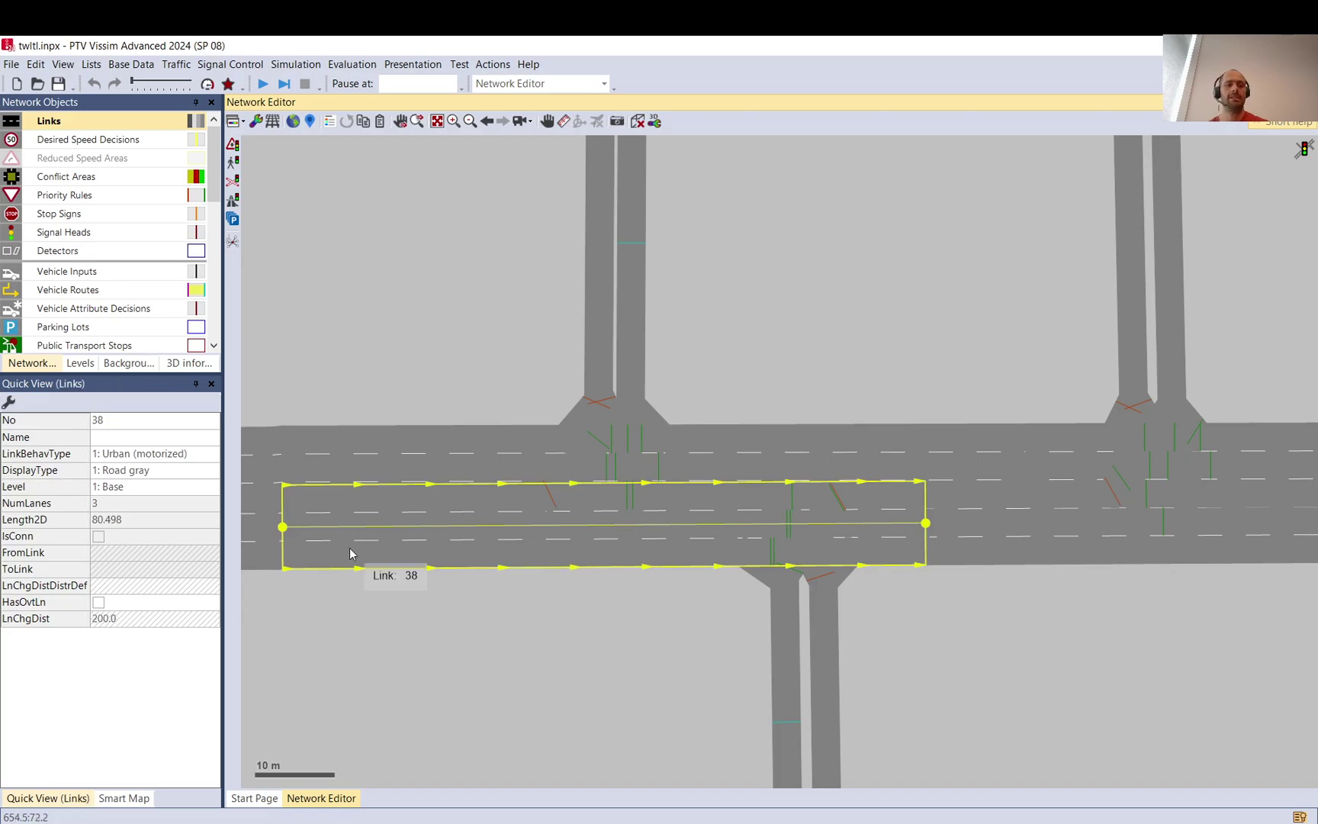
pyautogui.scroll(-1, 350, 547)
pyautogui.scroll(-1, 573, 543)
pyautogui.click(448, 542)
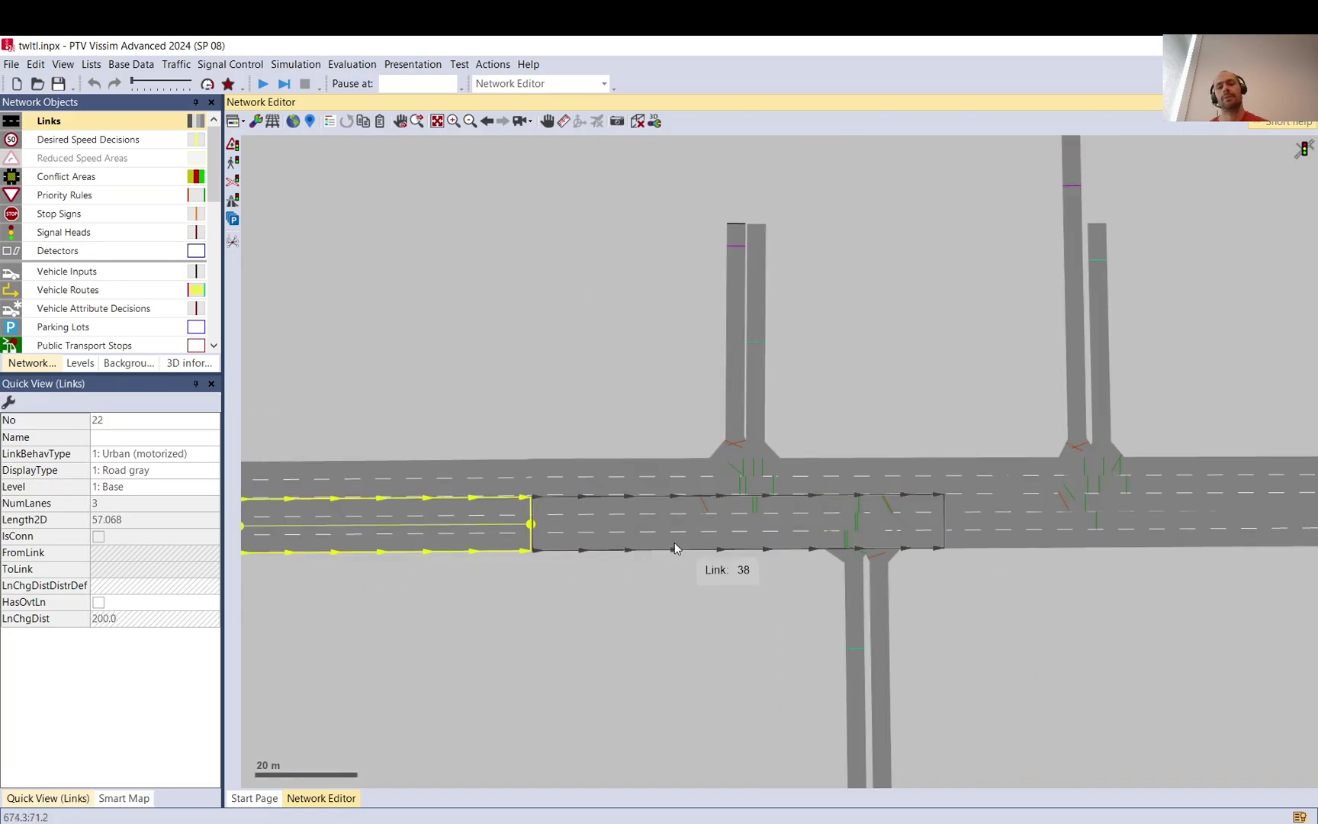
pyautogui.keyDown('ctrl'); pyautogui.click(674, 542); pyautogui.keyUp('ctrl')
pyautogui.keyDown('ctrl'); pyautogui.click(1059, 527); pyautogui.keyUp('ctrl')
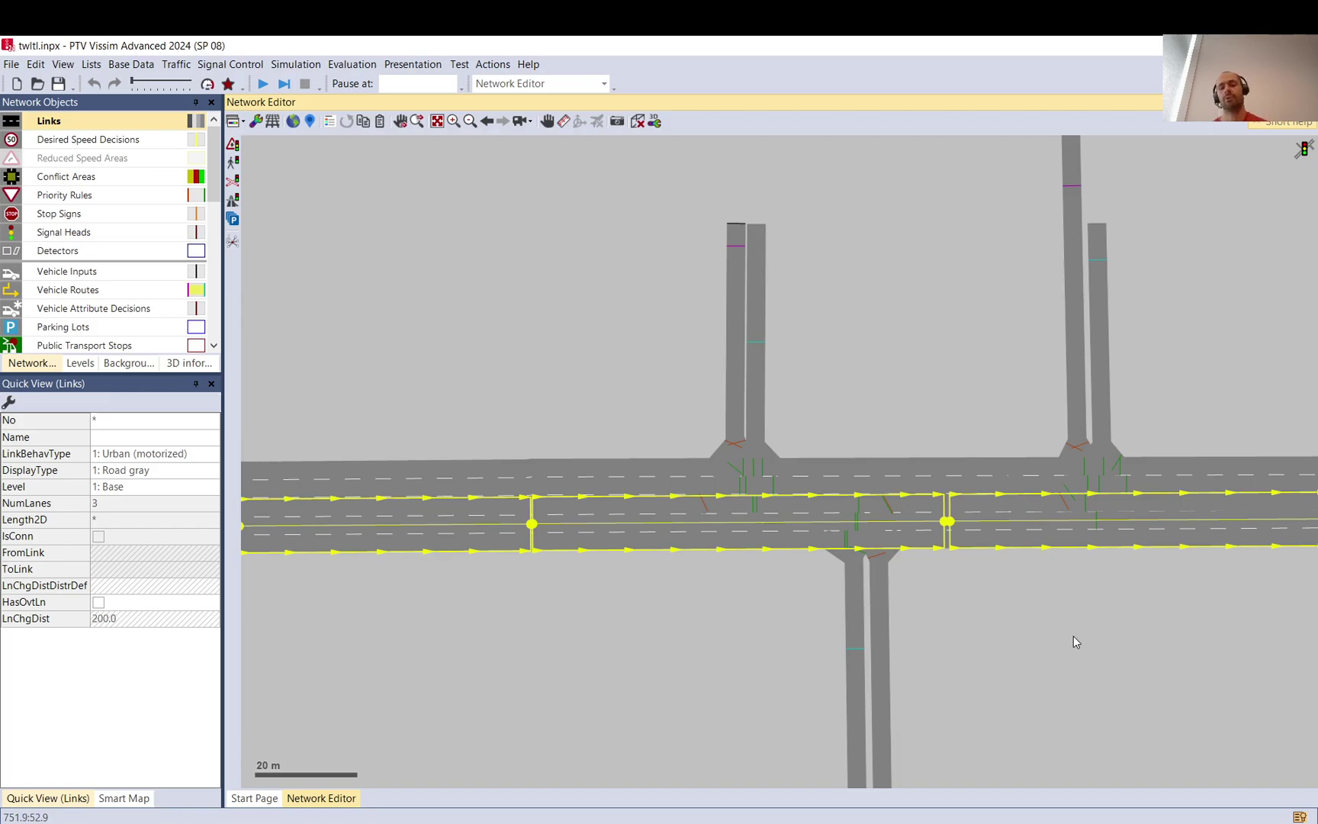
pyautogui.click(478, 671)
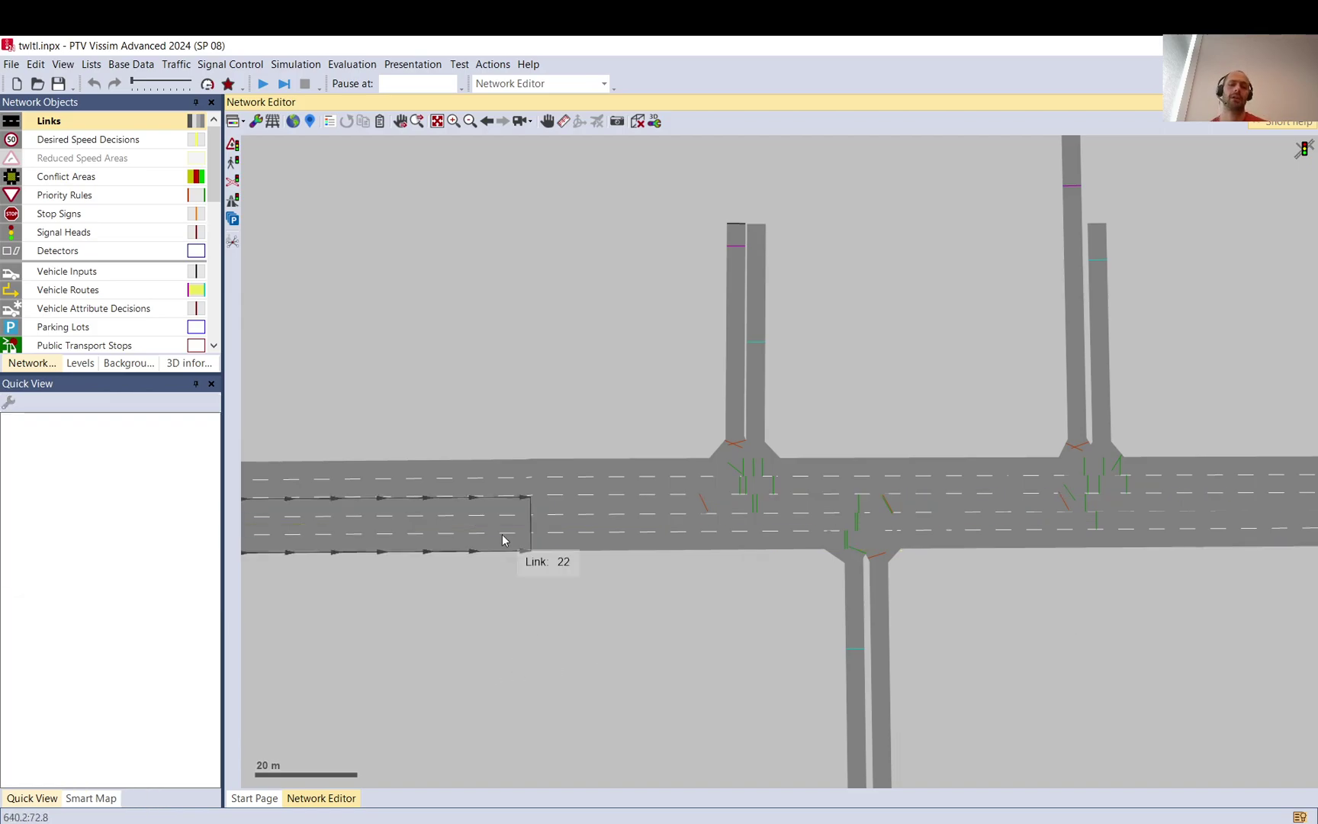
# Highlight eastbound link 22 together with westbound link 36 to examine how they overlap in the centre lane
pyautogui.click(484, 521)
pyautogui.click(457, 470)
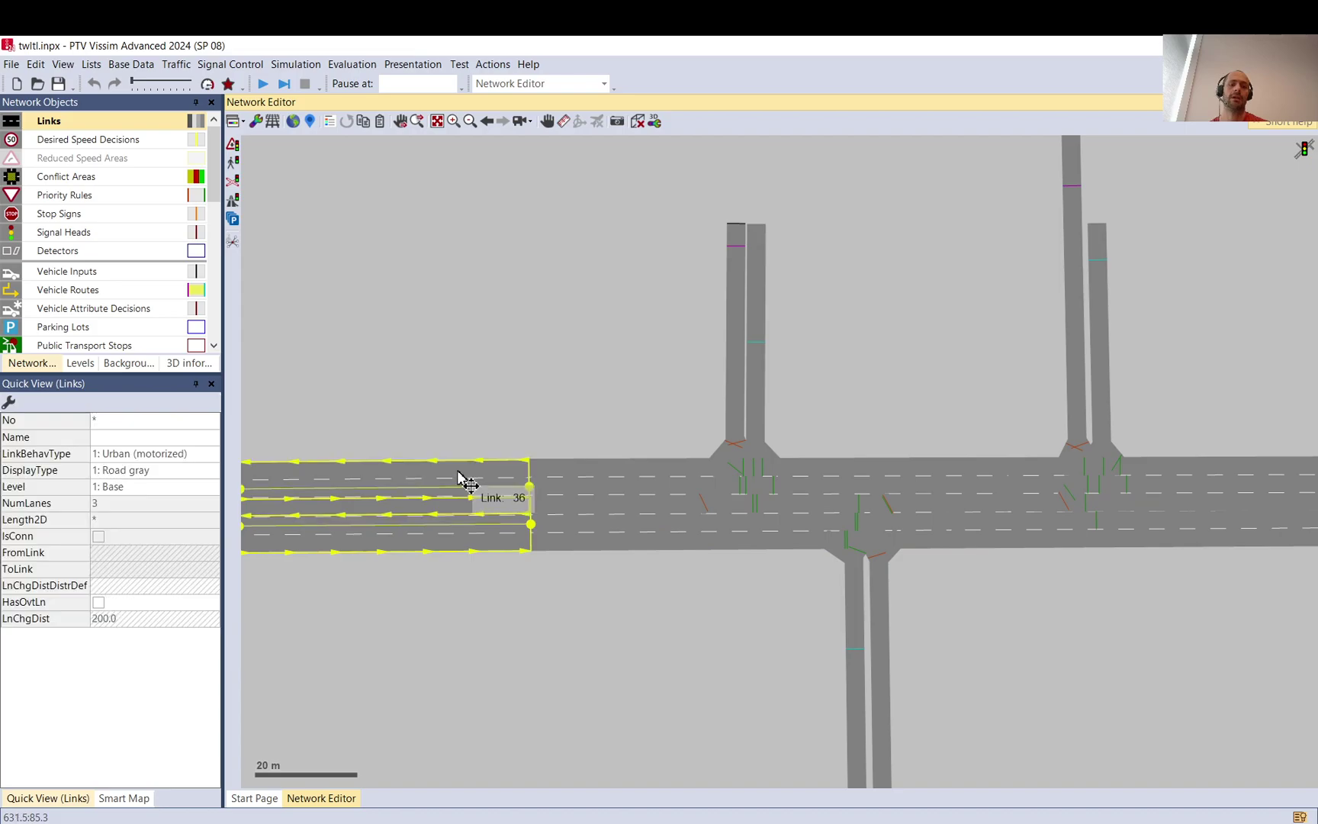
pyautogui.click(475, 467)
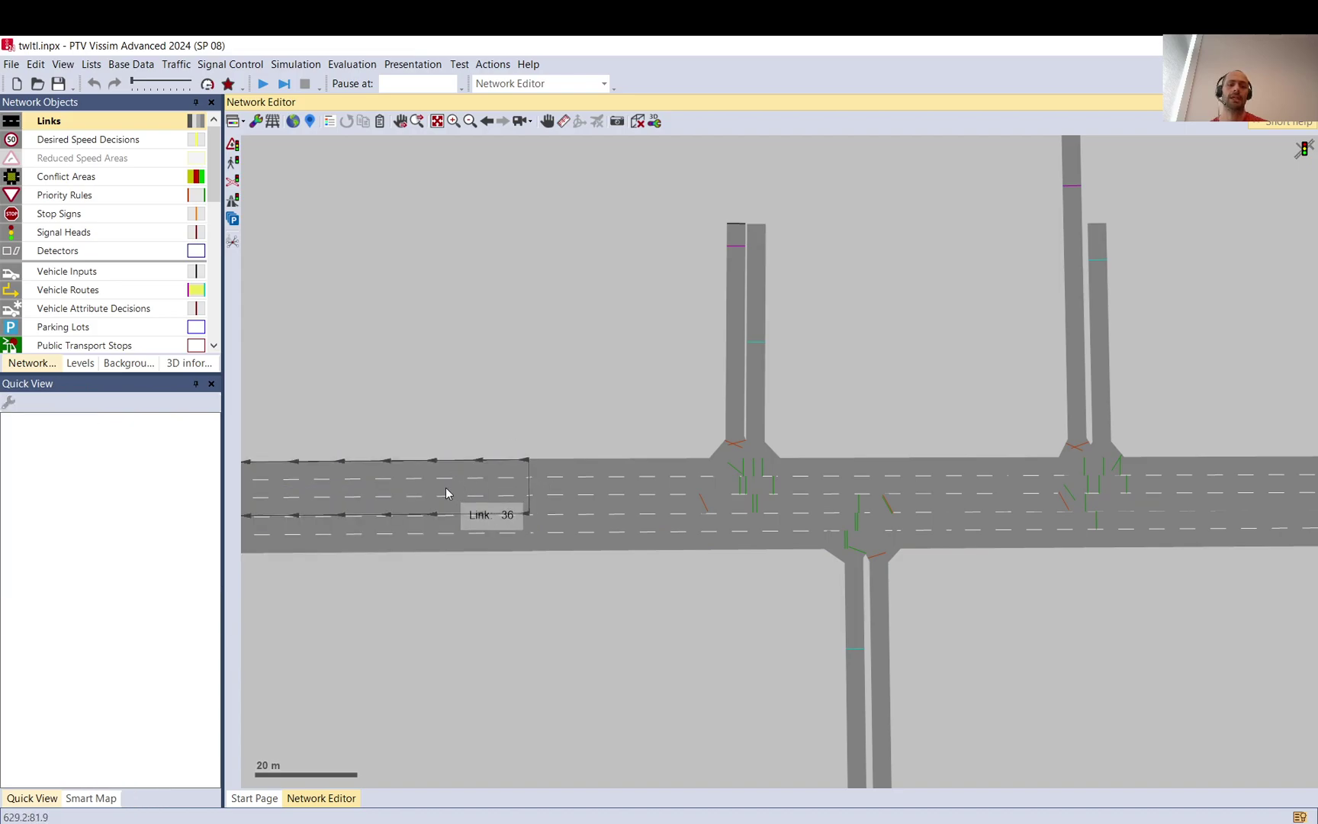
pyautogui.click(447, 488)
# Move eastbound links 22, 38 and 20 together away from the westbound carriageway, and undo the move
pyautogui.click(452, 547)
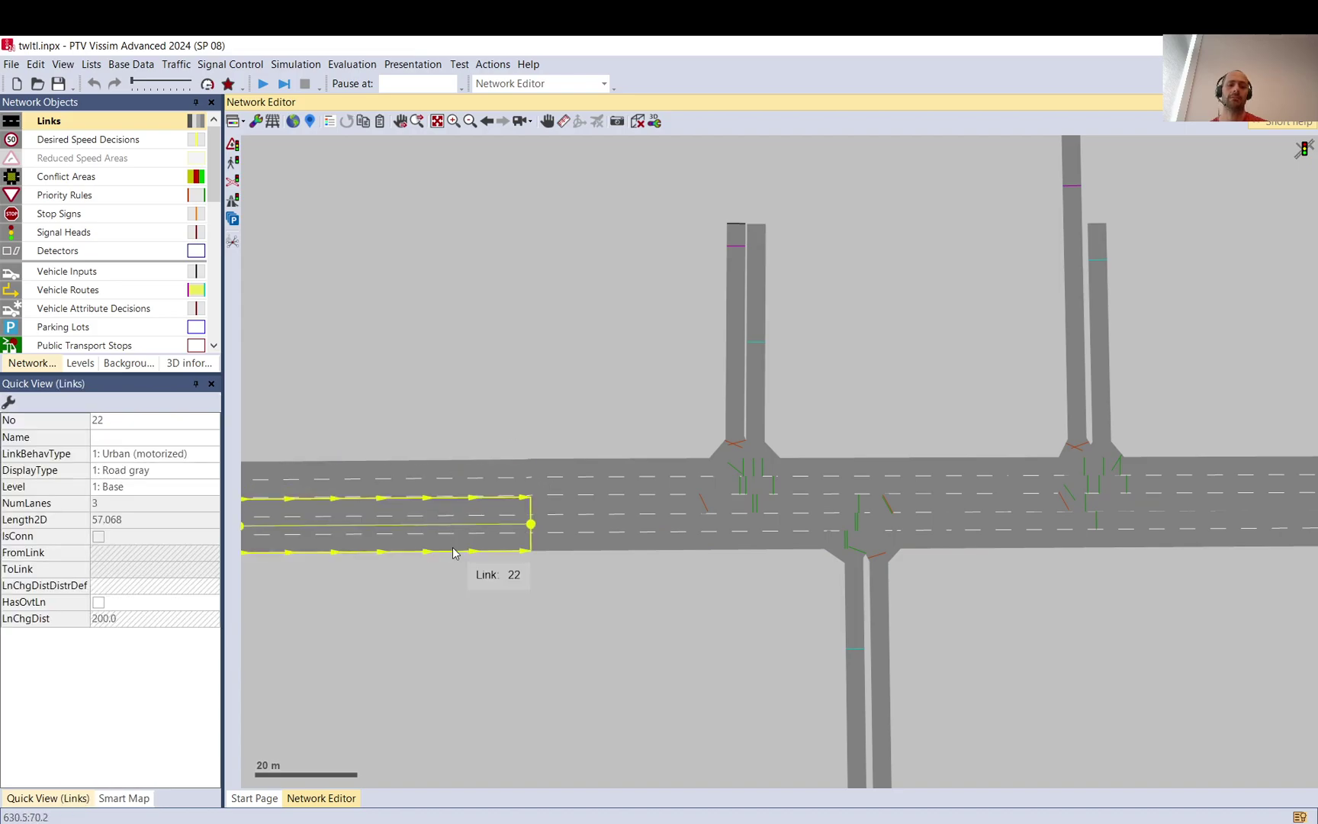
pyautogui.keyDown('ctrl'); pyautogui.click(620, 536); pyautogui.keyUp('ctrl')
pyautogui.keyDown('ctrl'); pyautogui.click(1034, 534); pyautogui.keyUp('ctrl')
pyautogui.moveTo(1034, 538); pyautogui.dragTo(1024, 565)
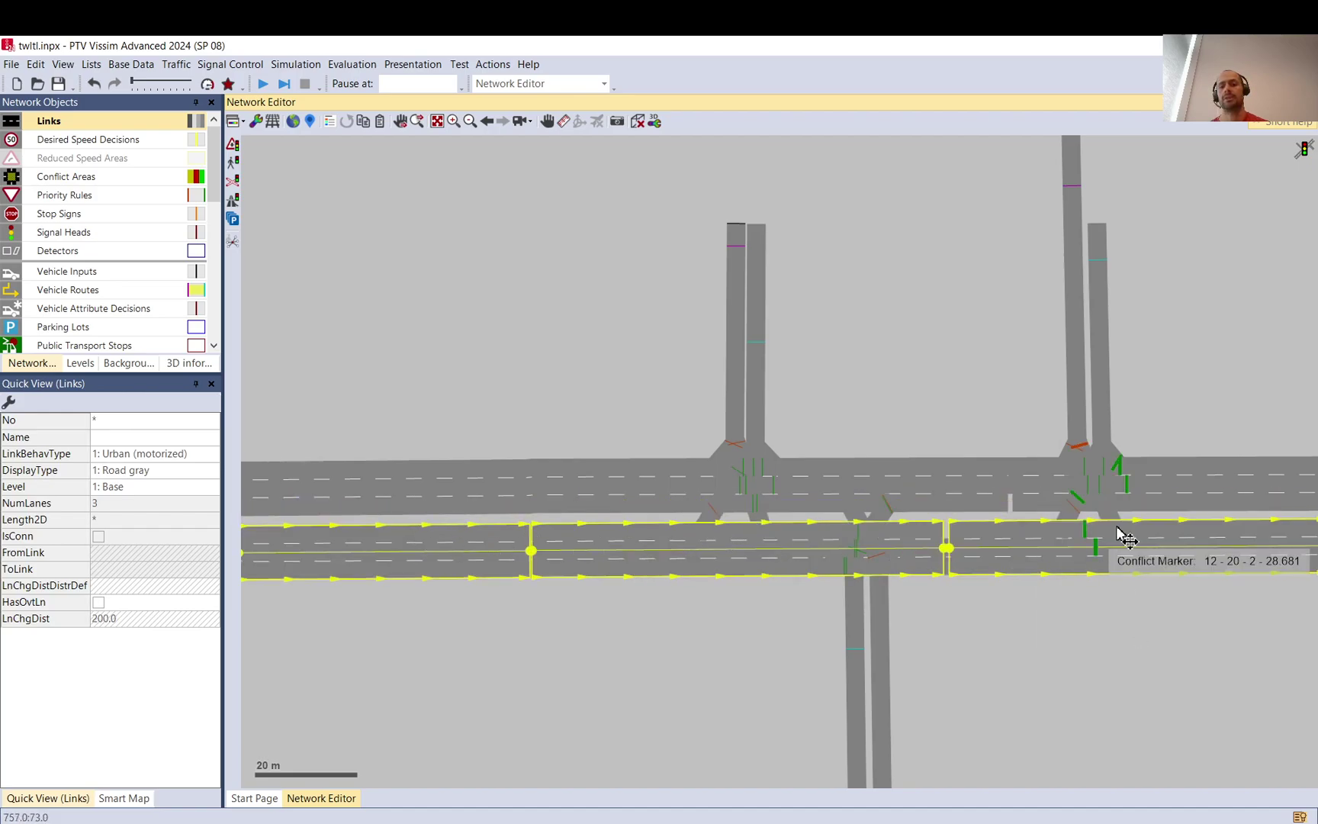
pyautogui.click(974, 576)
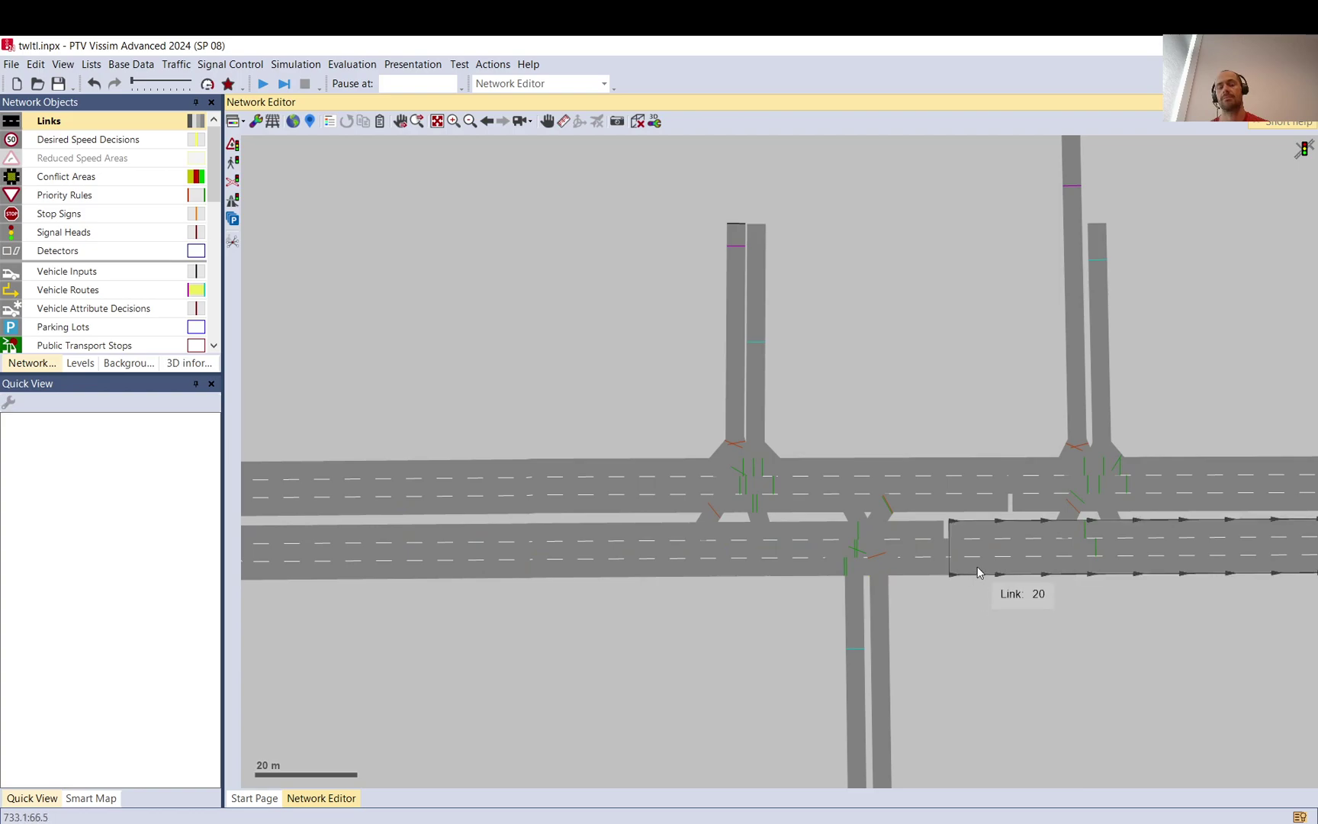
pyautogui.hotkey('ctrl', 'z')
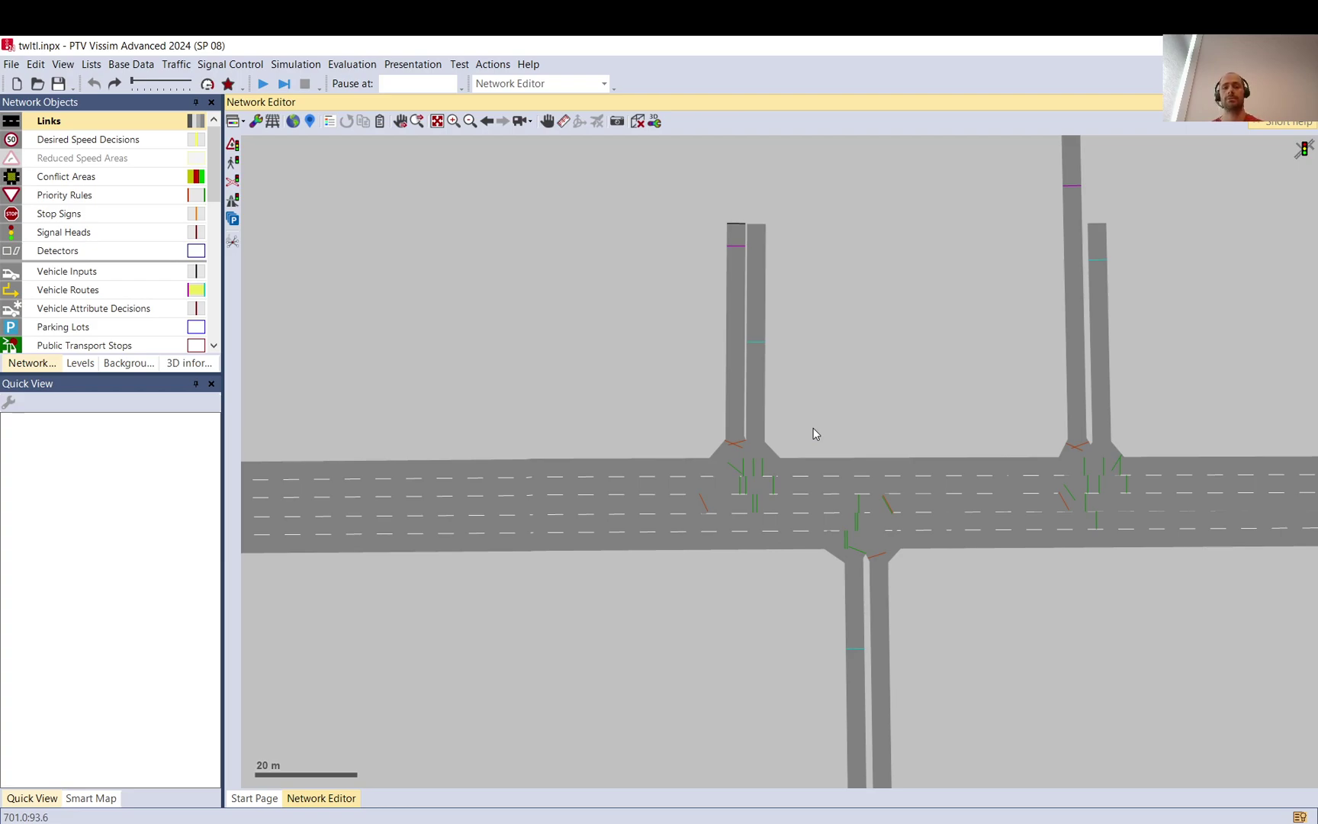
# Examine the short two-lane connector 10036 together with the eastbound links 38 and 20 that it joins
pyautogui.click(958, 530)
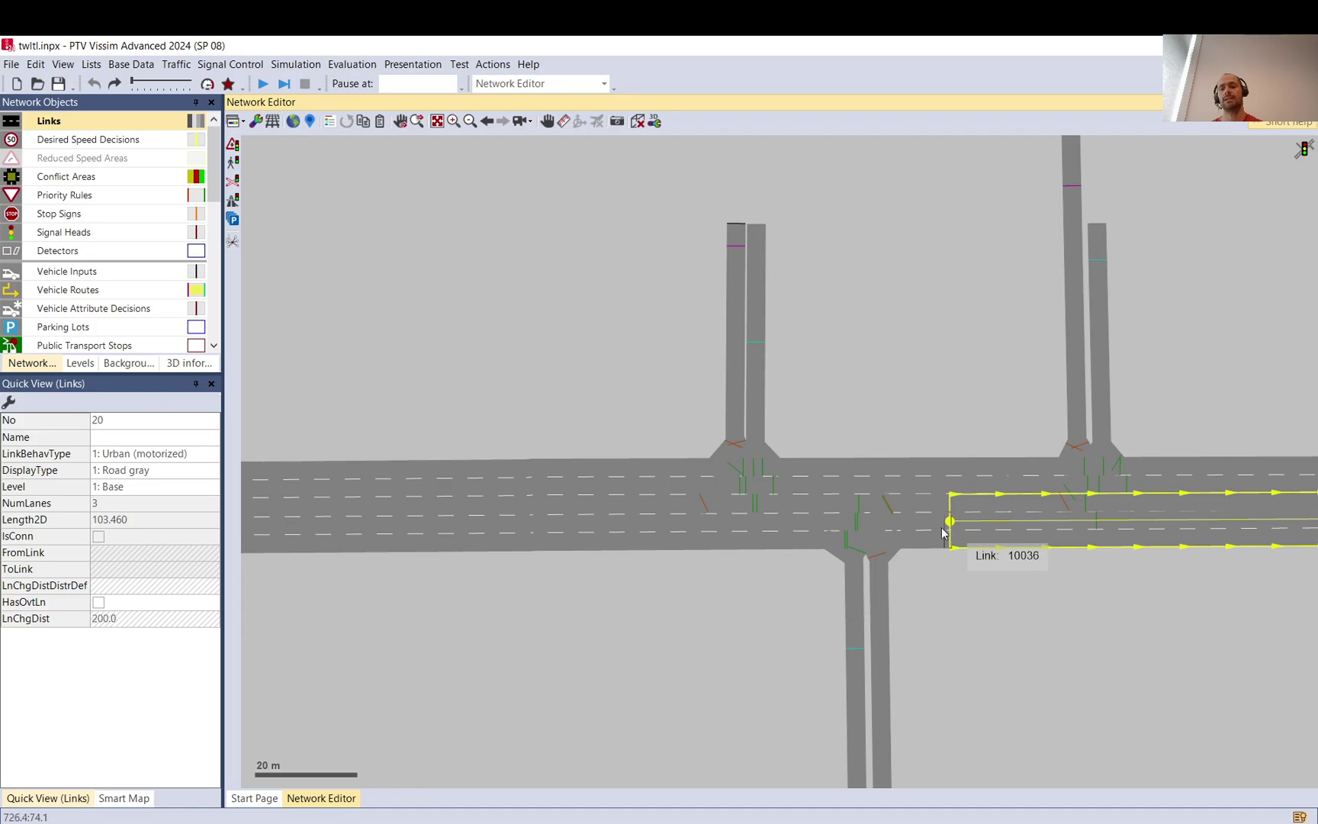
pyautogui.click(948, 538)
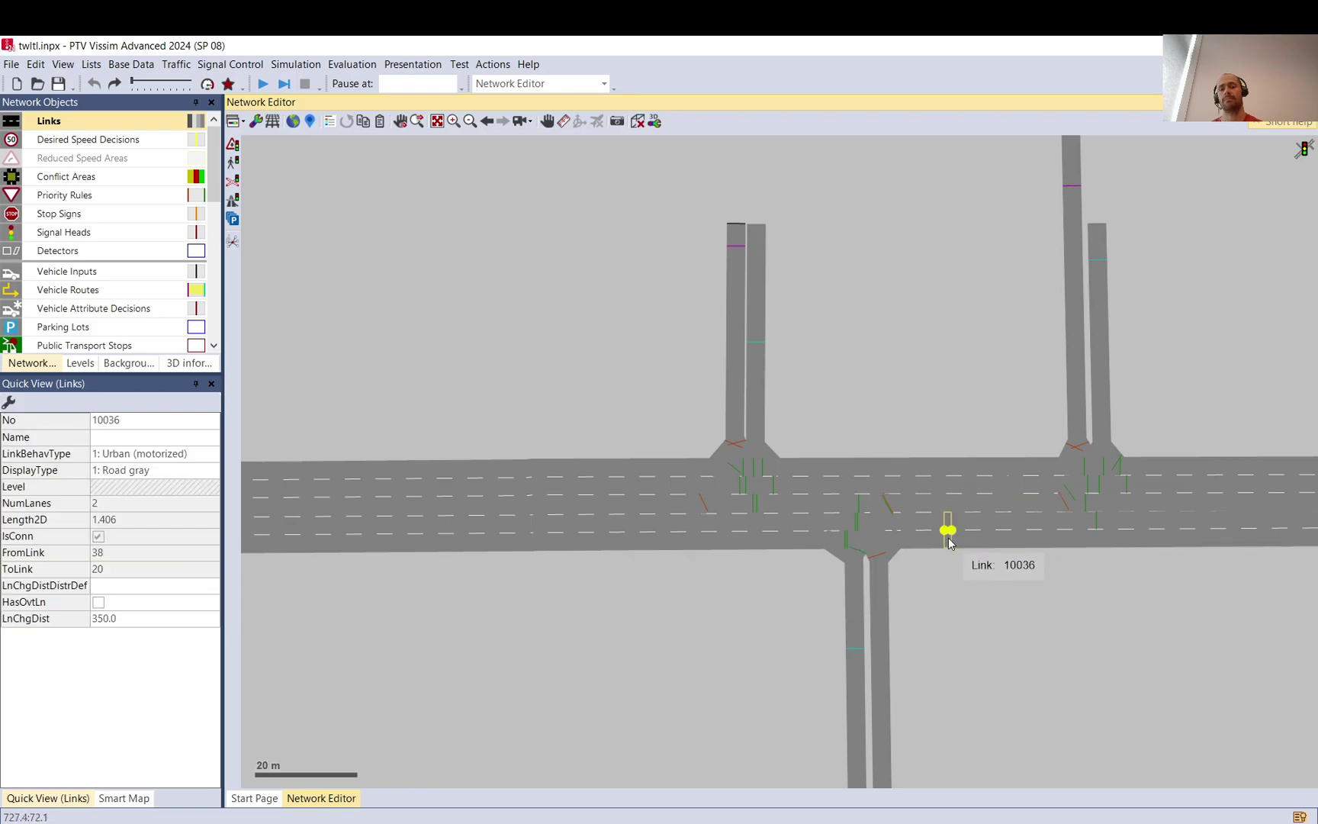
pyautogui.scroll(2, 948, 534)
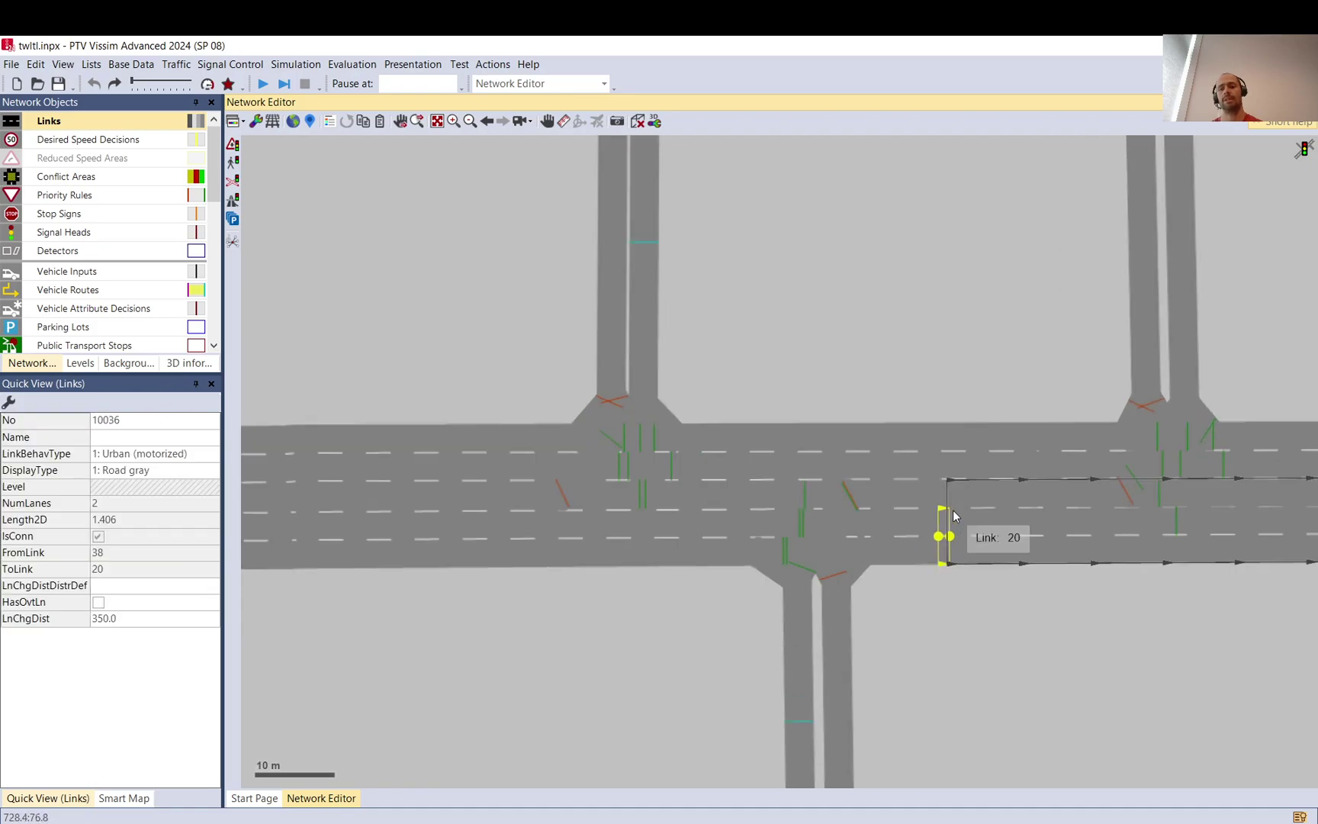
pyautogui.scroll(1, 954, 518)
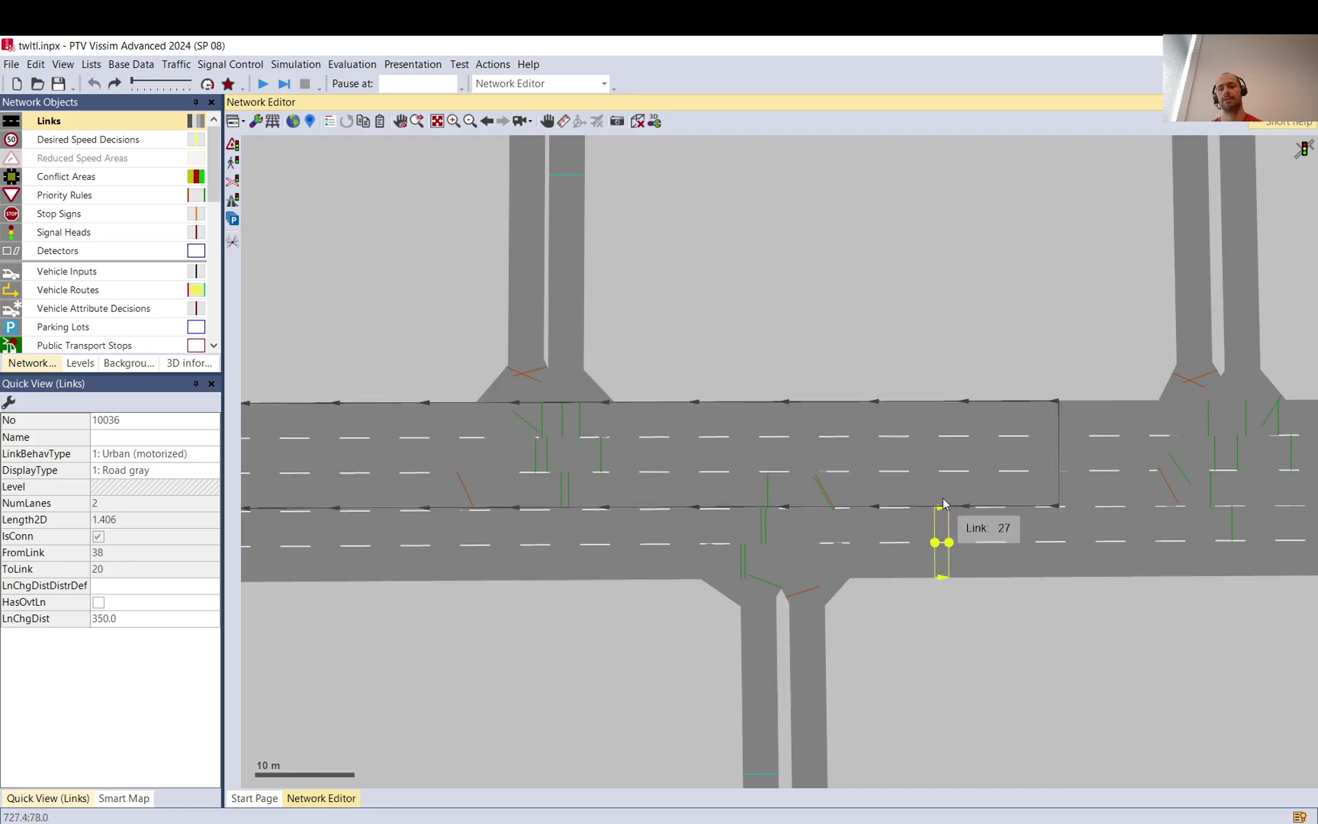
pyautogui.click(947, 525)
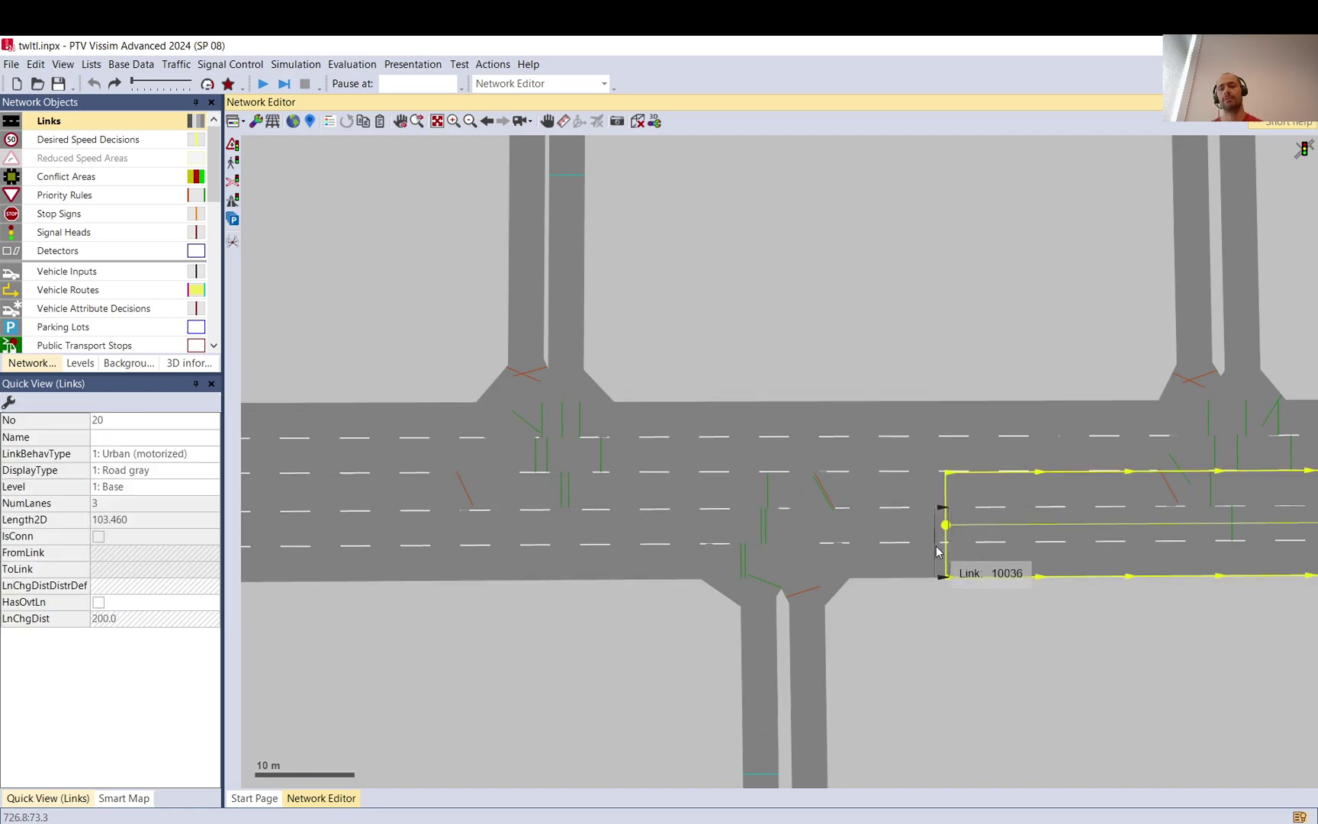
pyautogui.keyDown('ctrl'); pyautogui.click(939, 567); pyautogui.keyUp('ctrl')
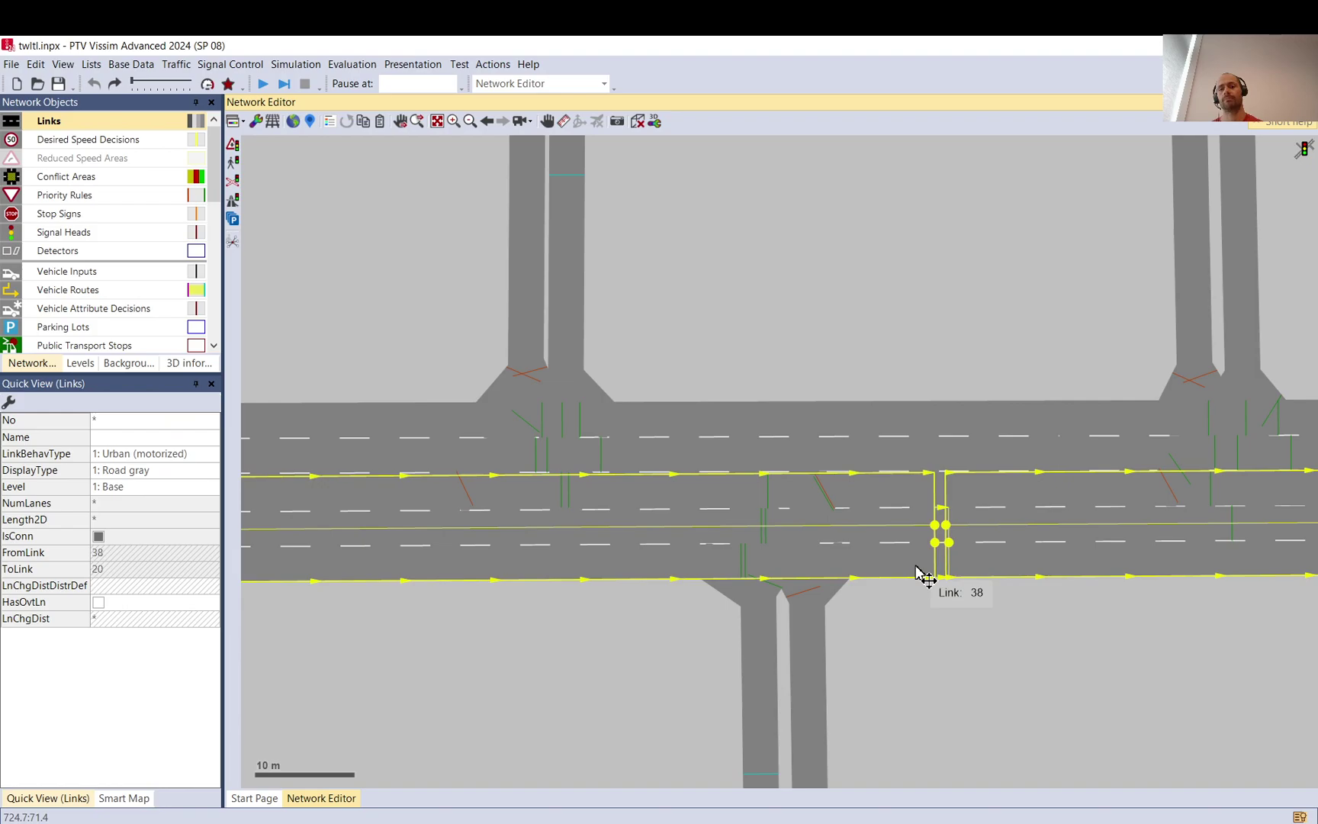
# View the lane assignment and lane change settings of connector 10023 at the east end of link 20, and close them without changes
pyautogui.moveTo(933, 648); pyautogui.dragTo(822, 629)
pyautogui.scroll(-4, 653, 604)
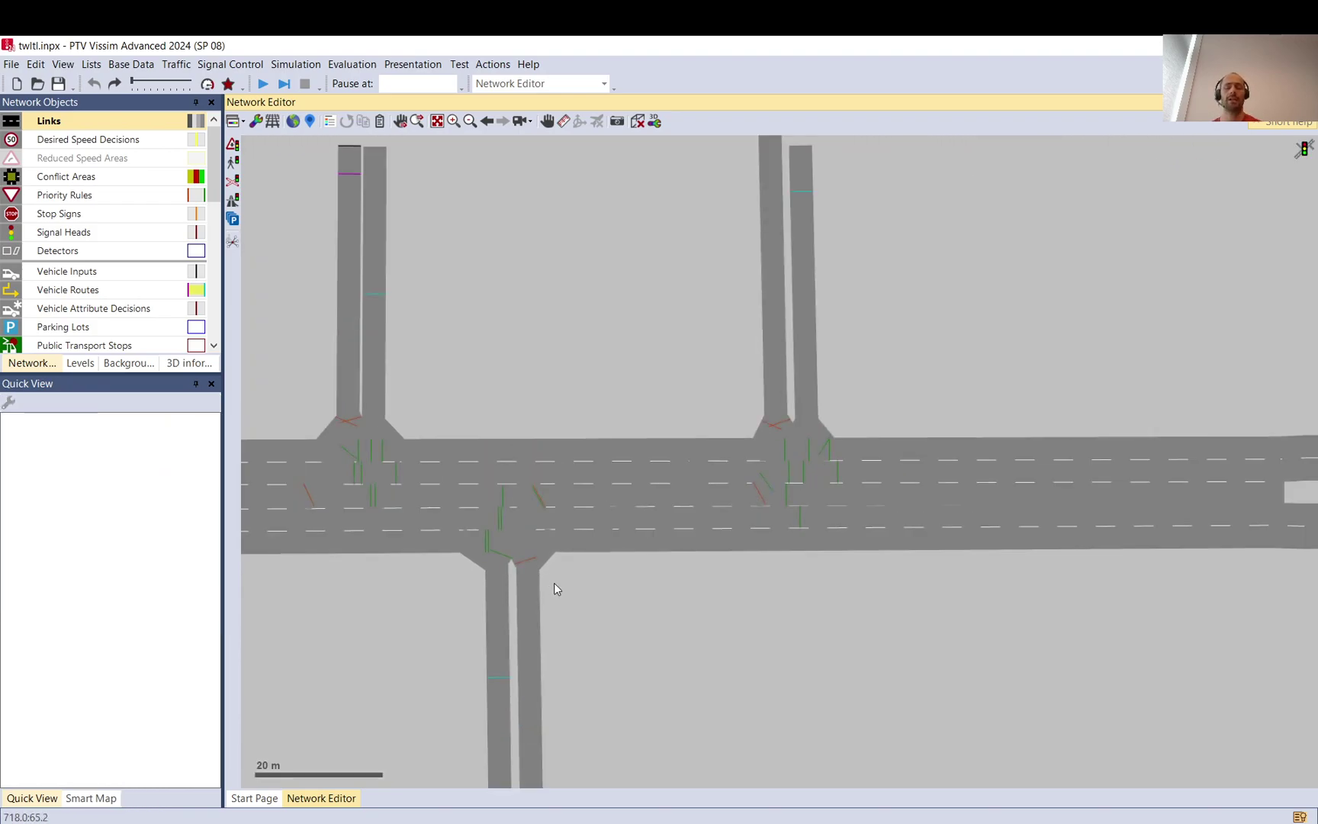
pyautogui.moveTo(1019, 604); pyautogui.dragTo(724, 585)
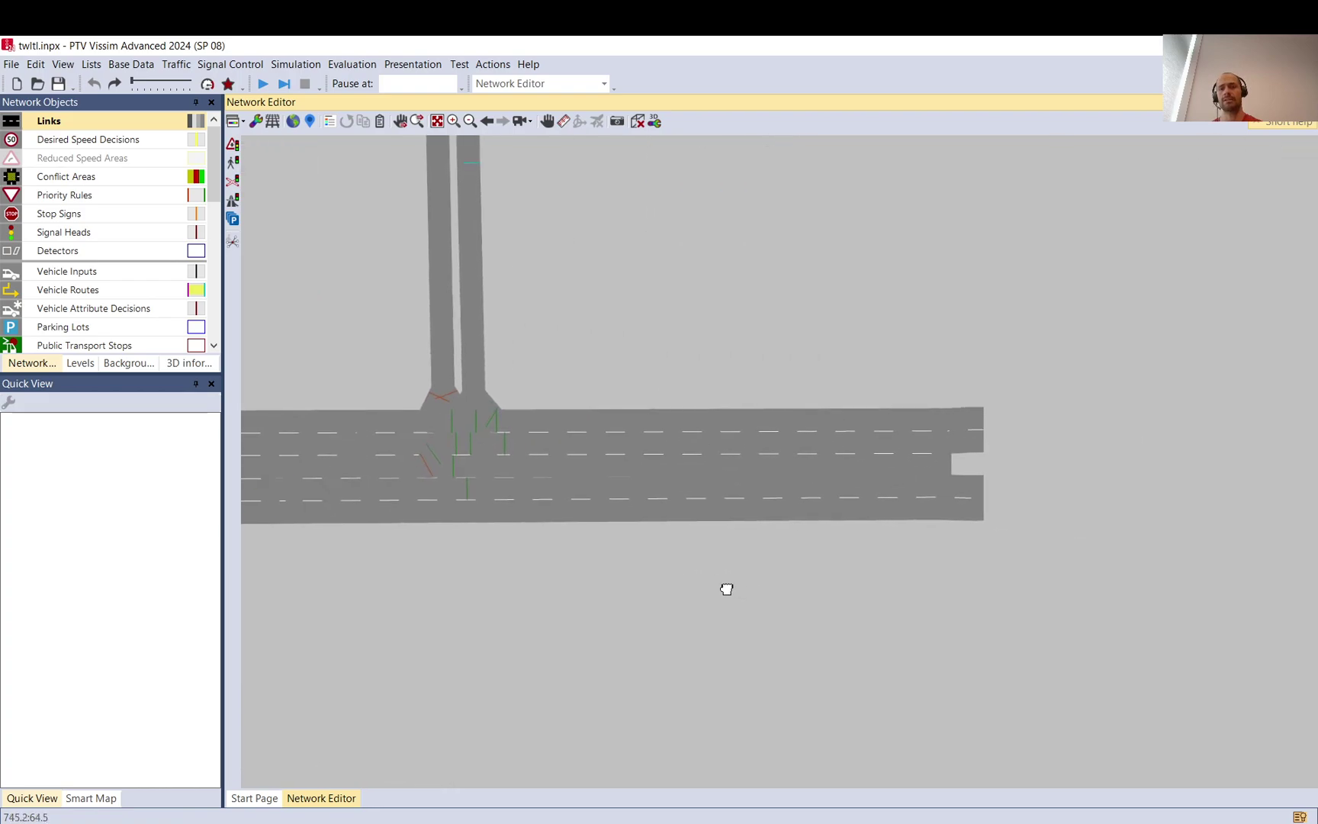
pyautogui.click(947, 486)
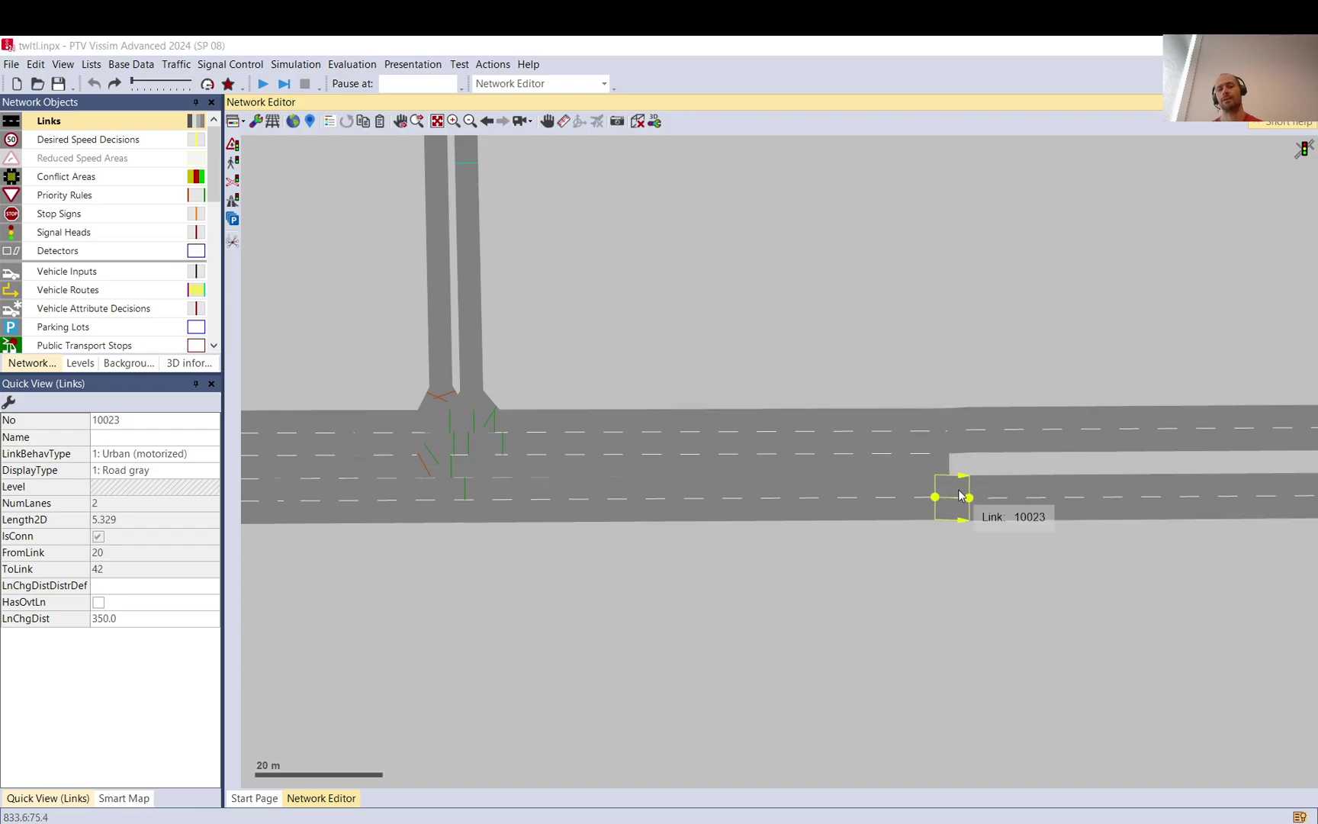
pyautogui.doubleClick(960, 496)
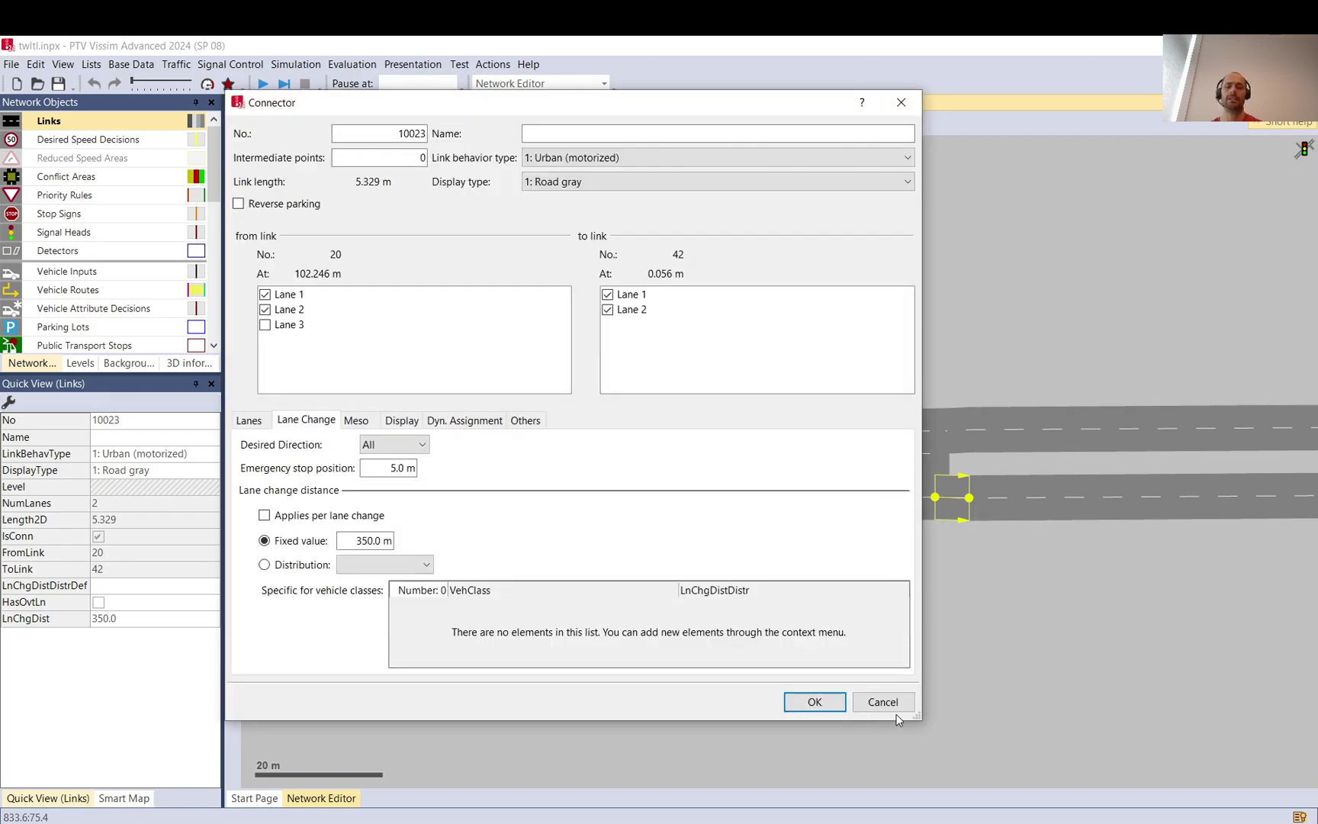
pyautogui.click(882, 702)
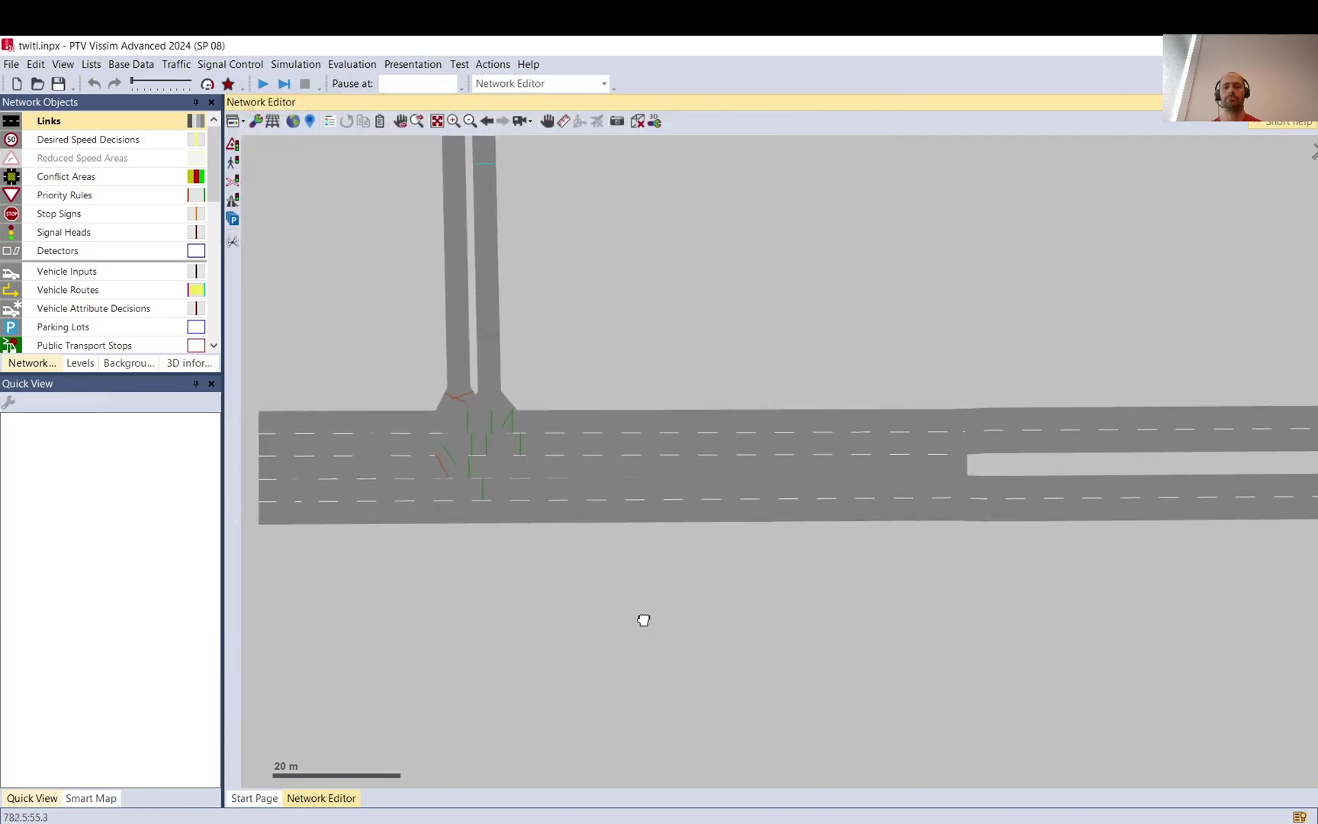
# Highlight link 20 and check the fixed lane change distance of connector 10023, leaving the connector settings without changes
pyautogui.moveTo(643, 620); pyautogui.dragTo(661, 620)
pyautogui.click(979, 514)
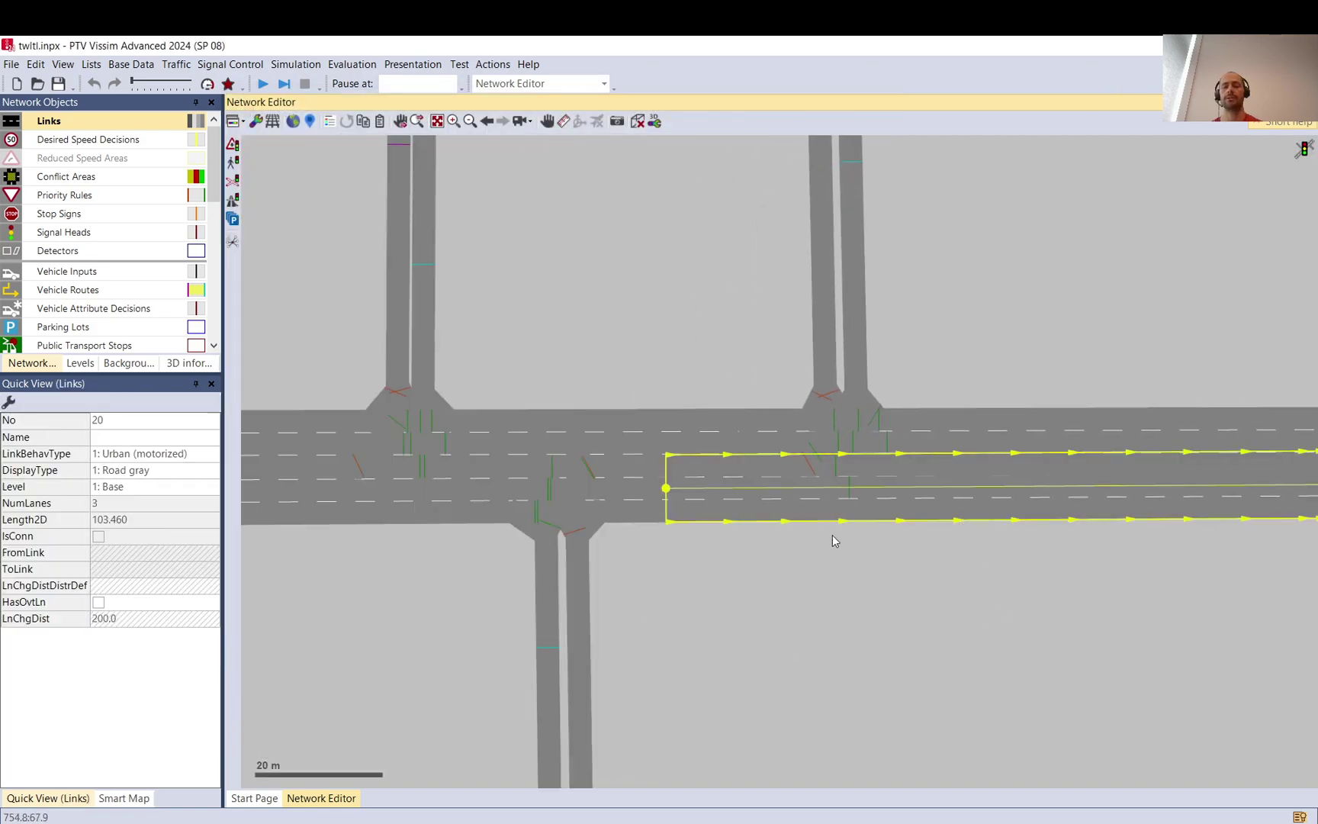
pyautogui.moveTo(832, 541); pyautogui.dragTo(662, 511)
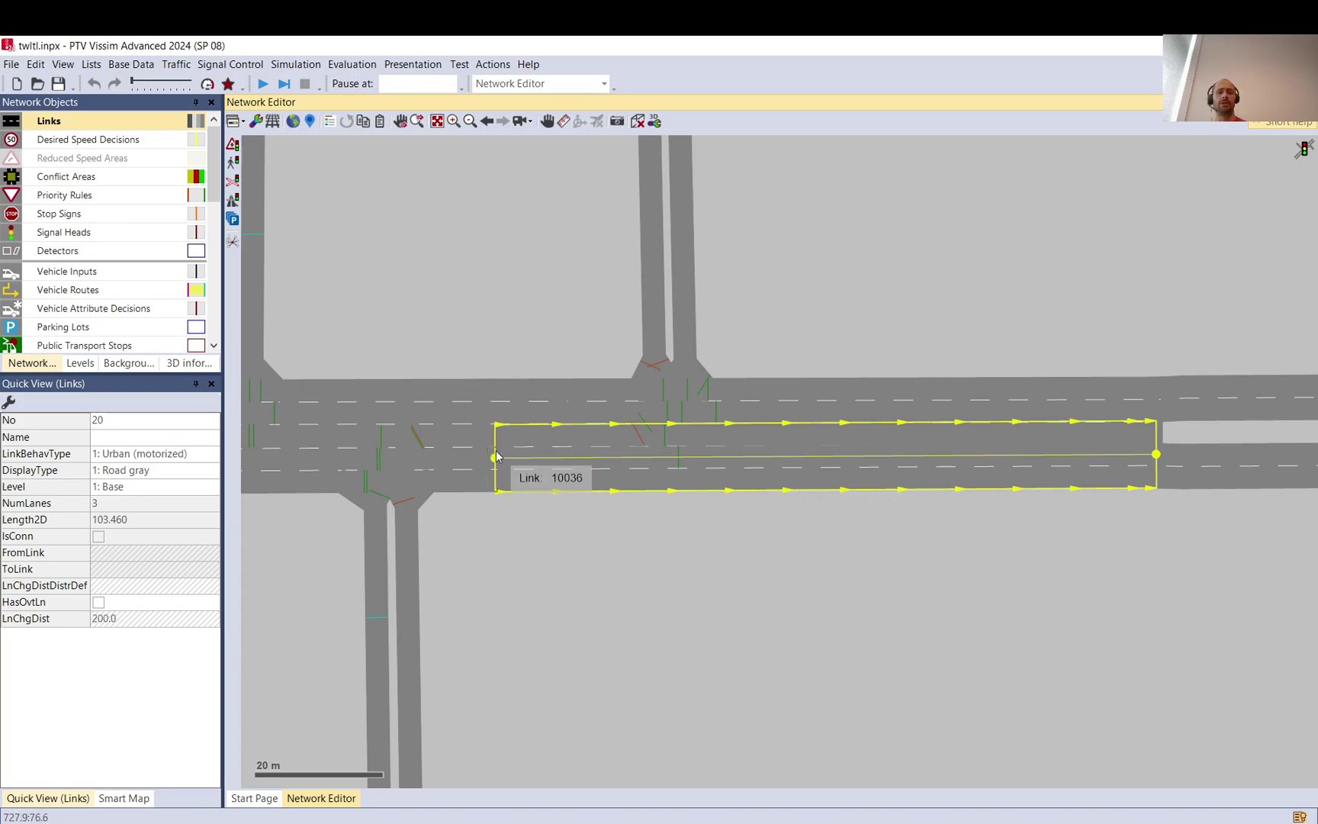
pyautogui.click(1164, 484)
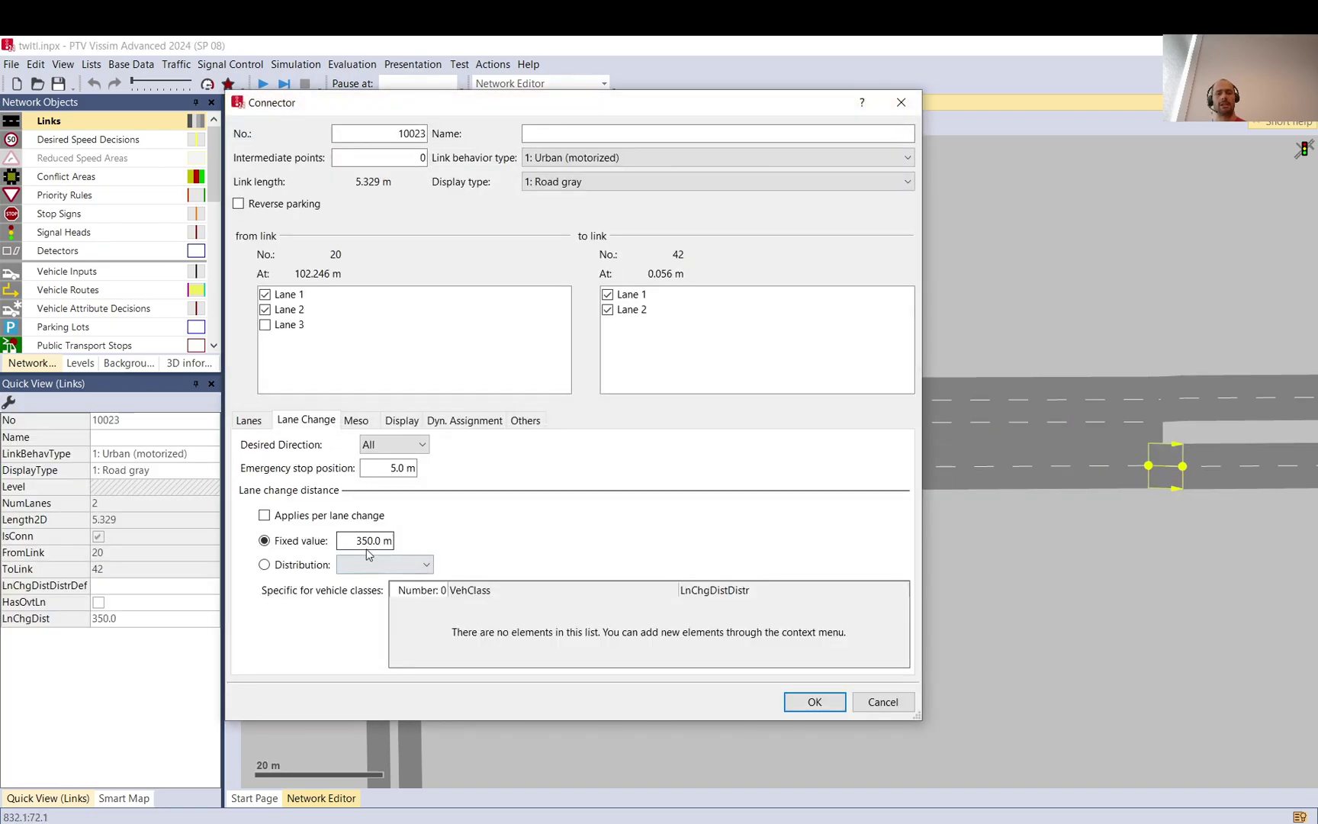
pyautogui.doubleClick(370, 540)
pyautogui.click(873, 696)
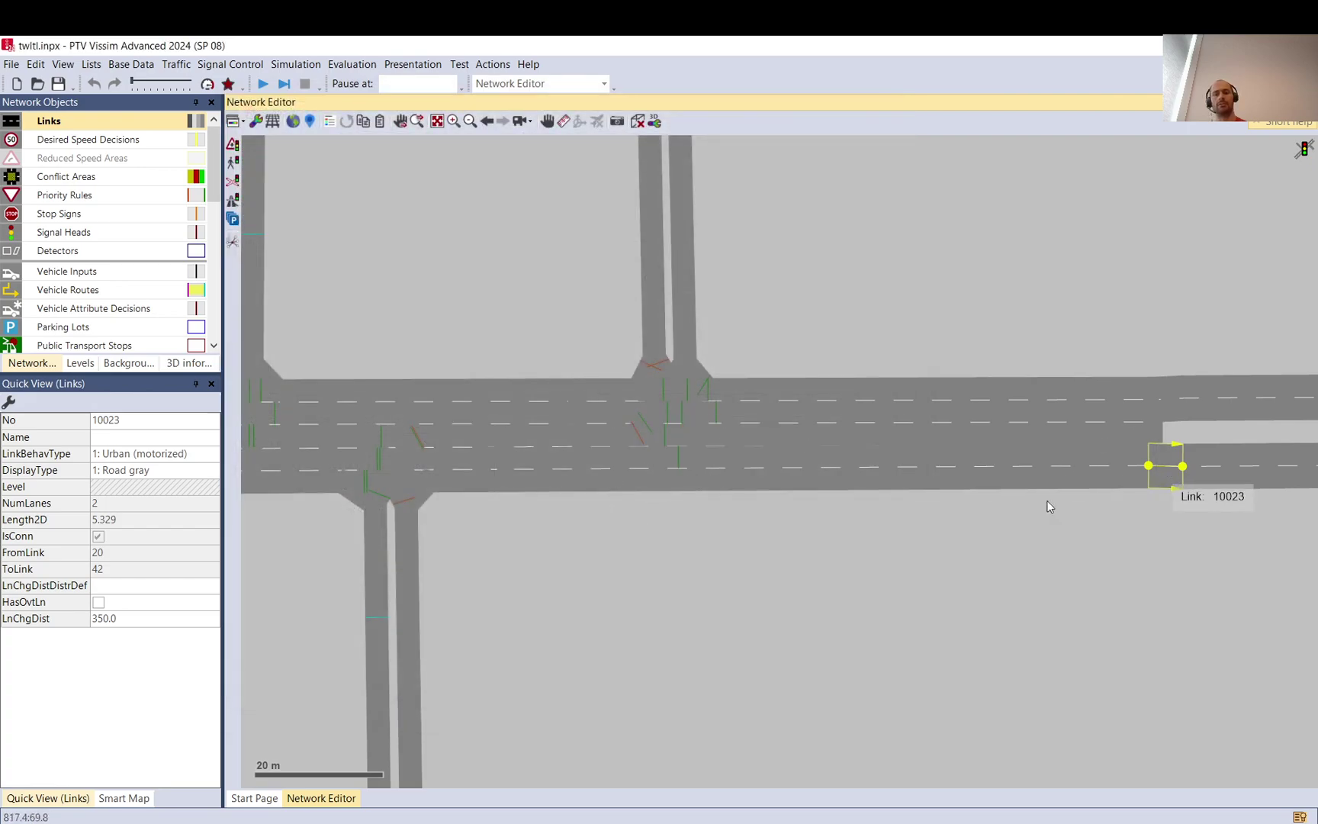
# Inspect turning connectors 10026, 10020, 10034 and 10035 at the first two side roads, and through connector 10036
pyautogui.moveTo(520, 638); pyautogui.dragTo(814, 604)
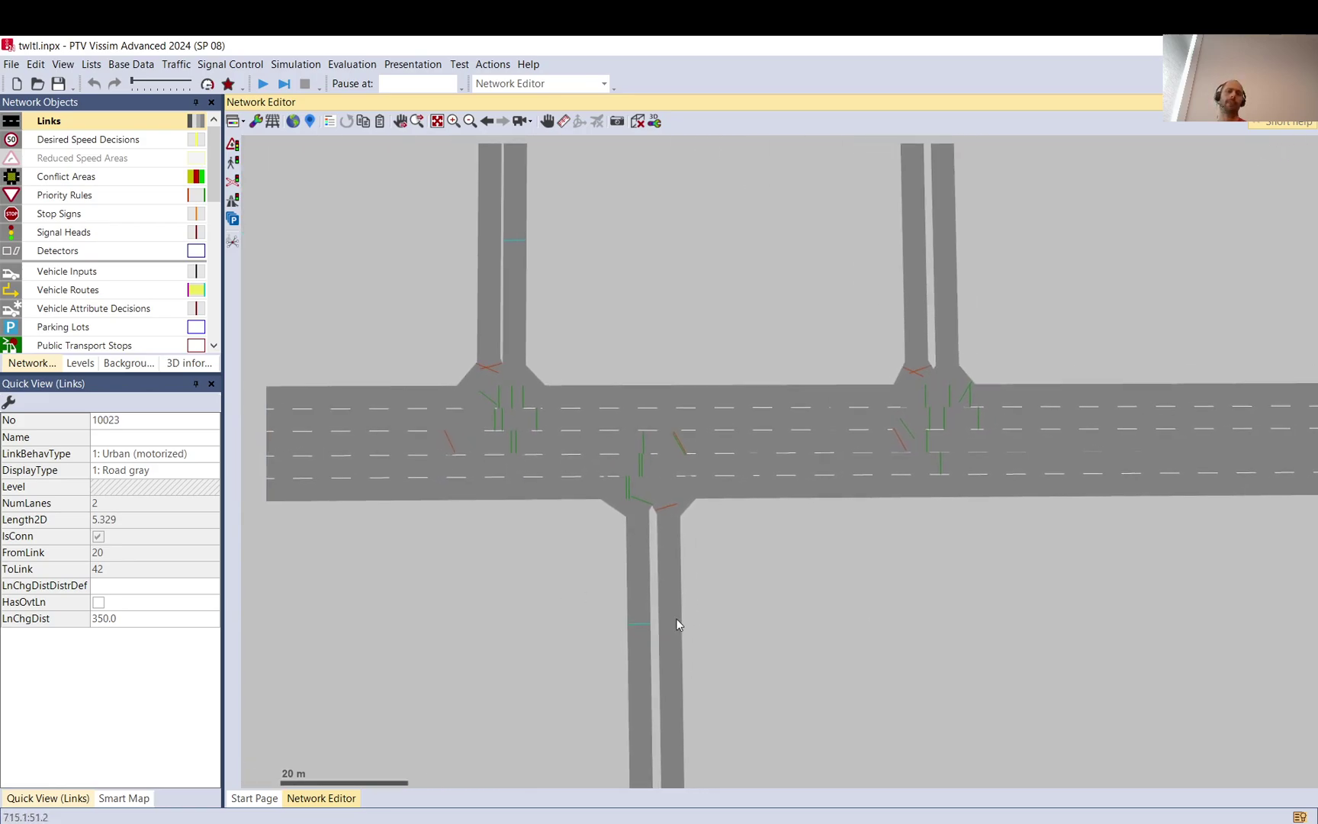
pyautogui.click(470, 430)
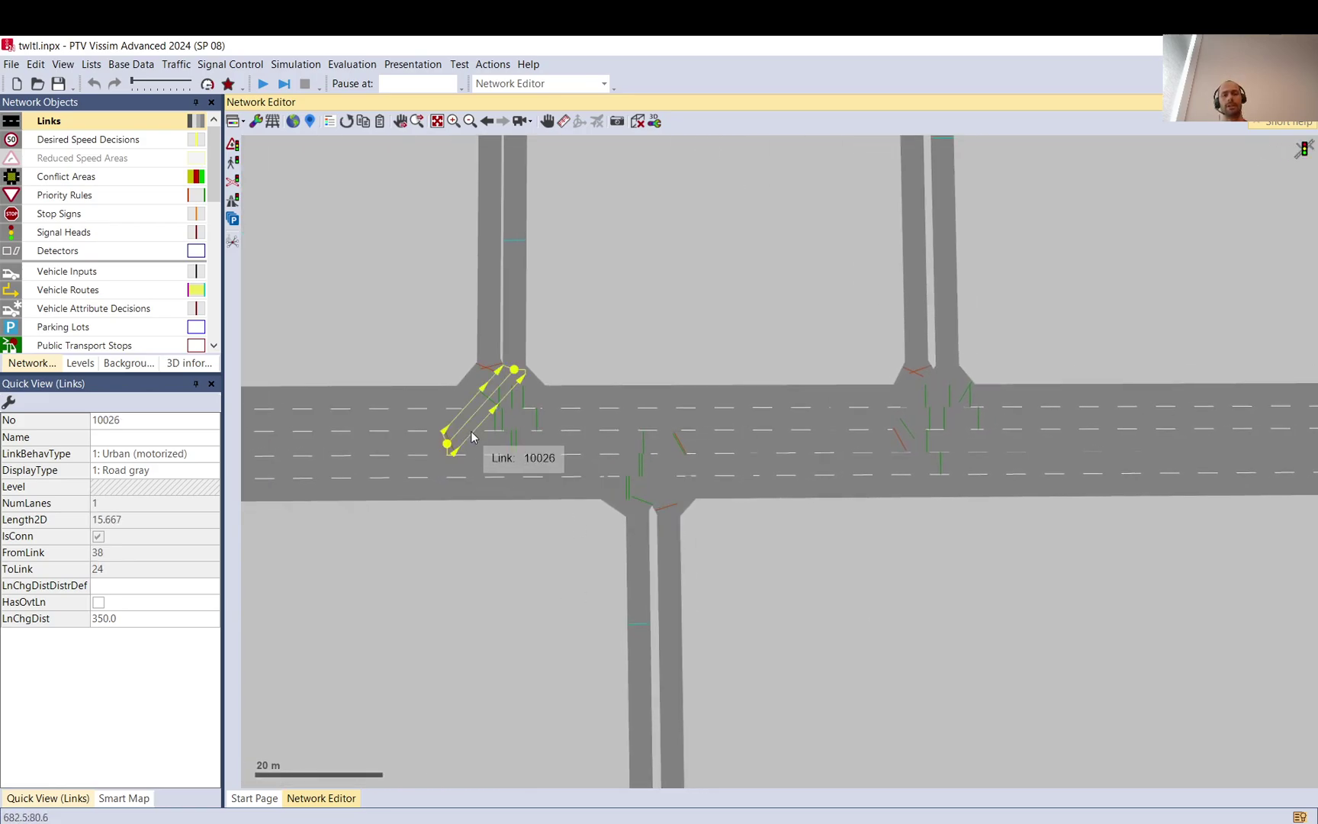
pyautogui.click(528, 431)
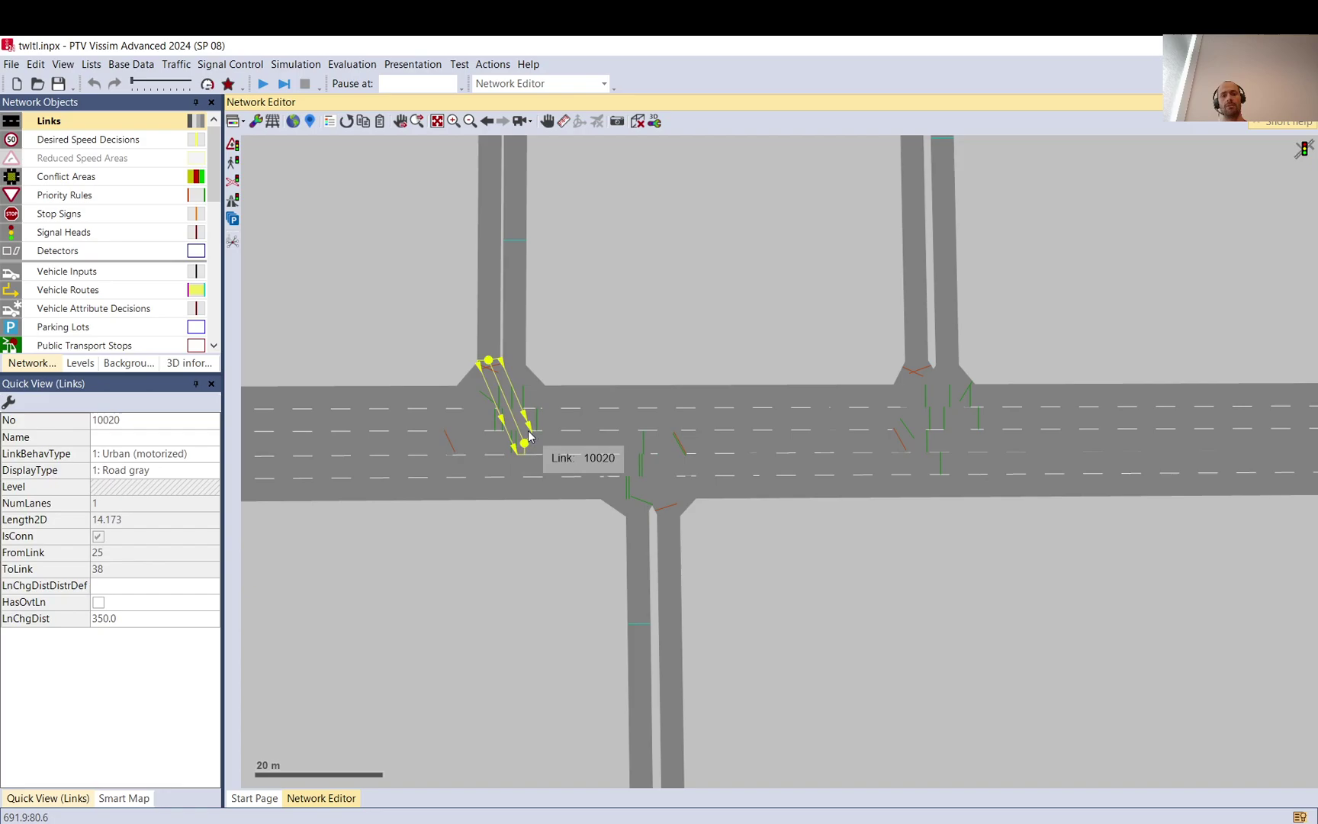
pyautogui.click(675, 464)
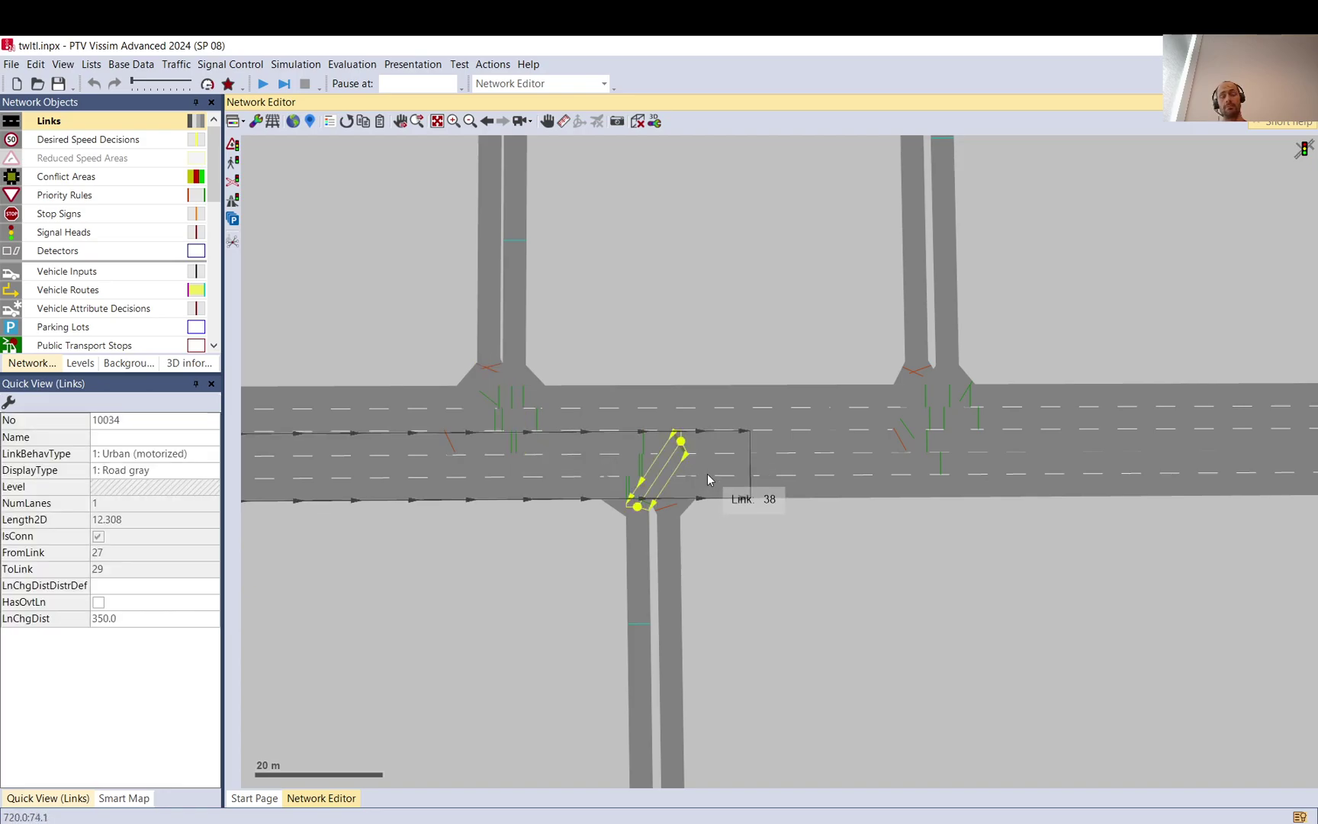
pyautogui.click(693, 507)
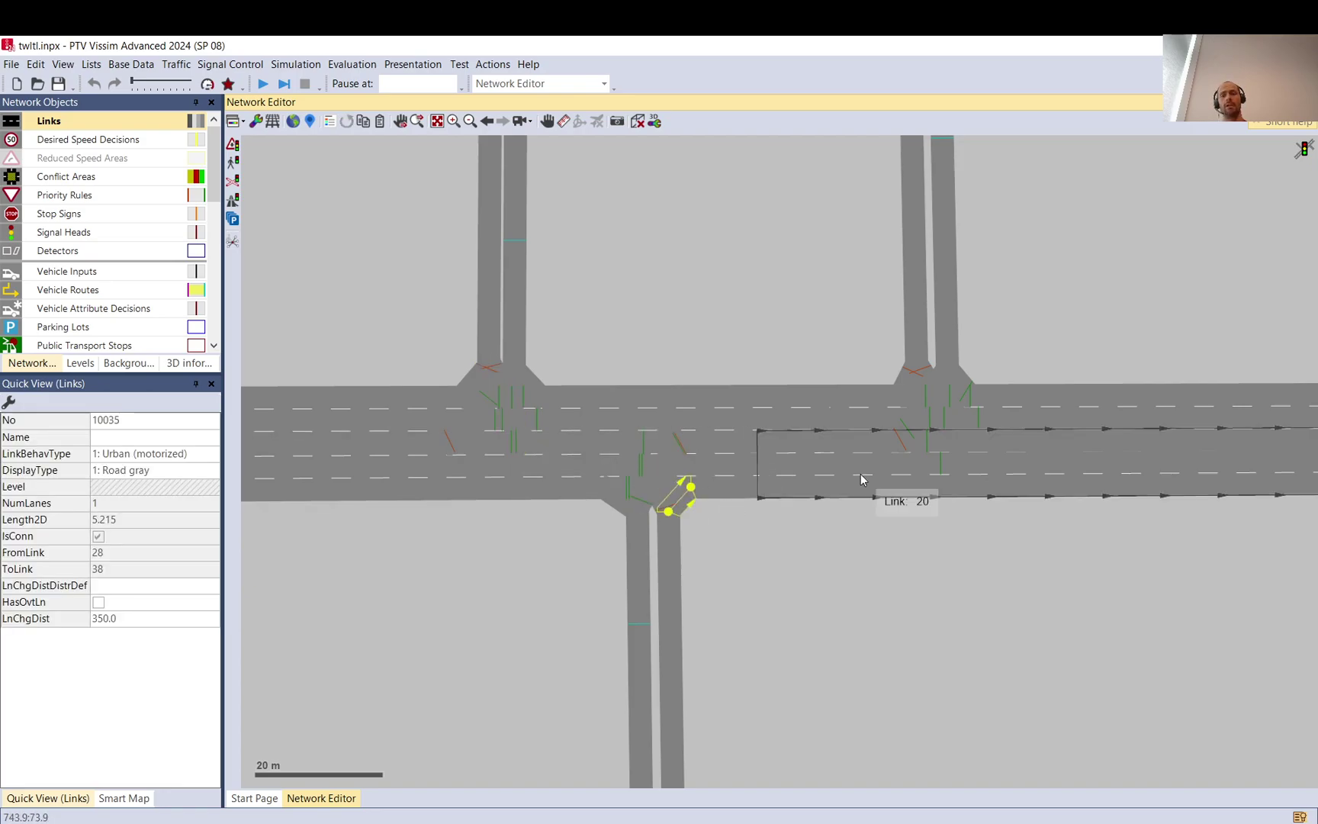
pyautogui.click(755, 480)
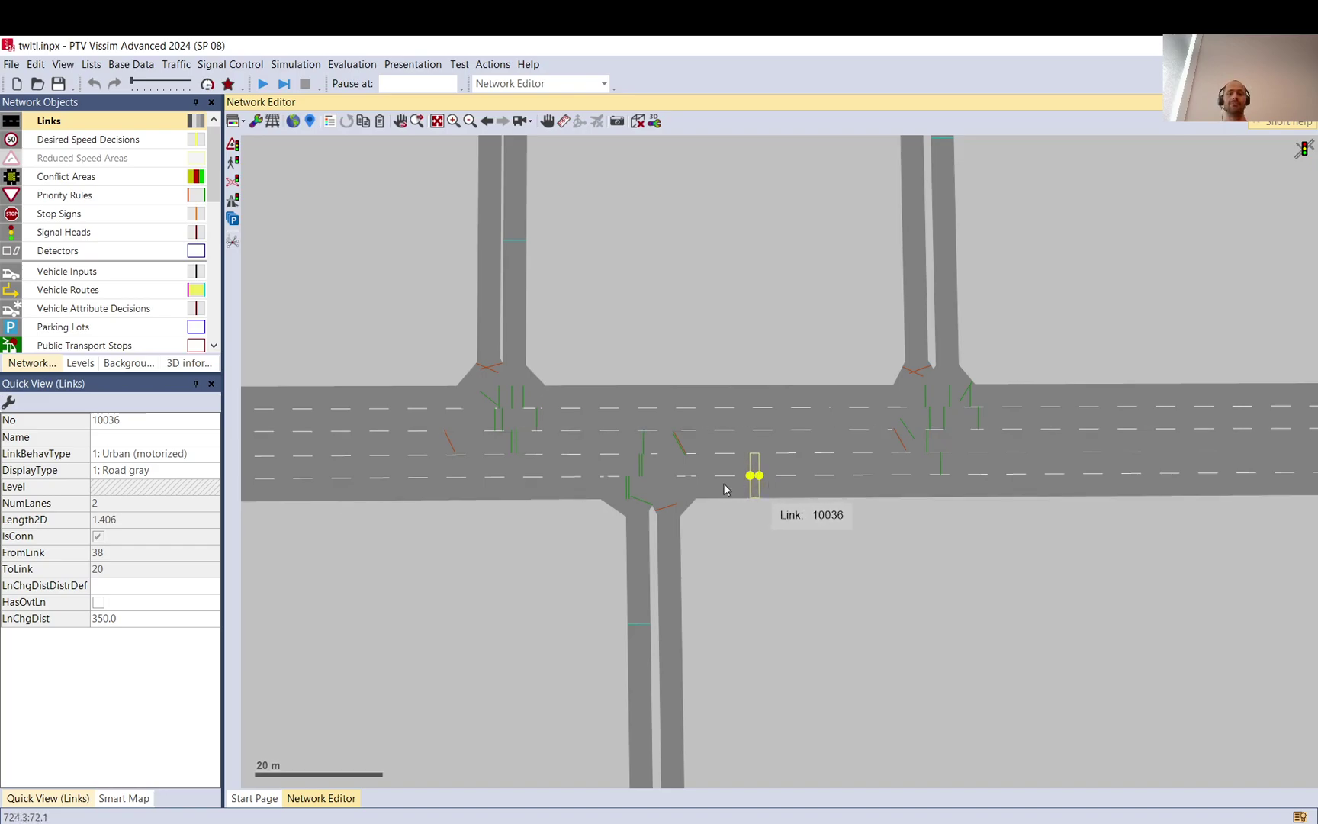
# Select link 28, the northbound side road approach south of the main road
pyautogui.scroll(3, 496, 496)
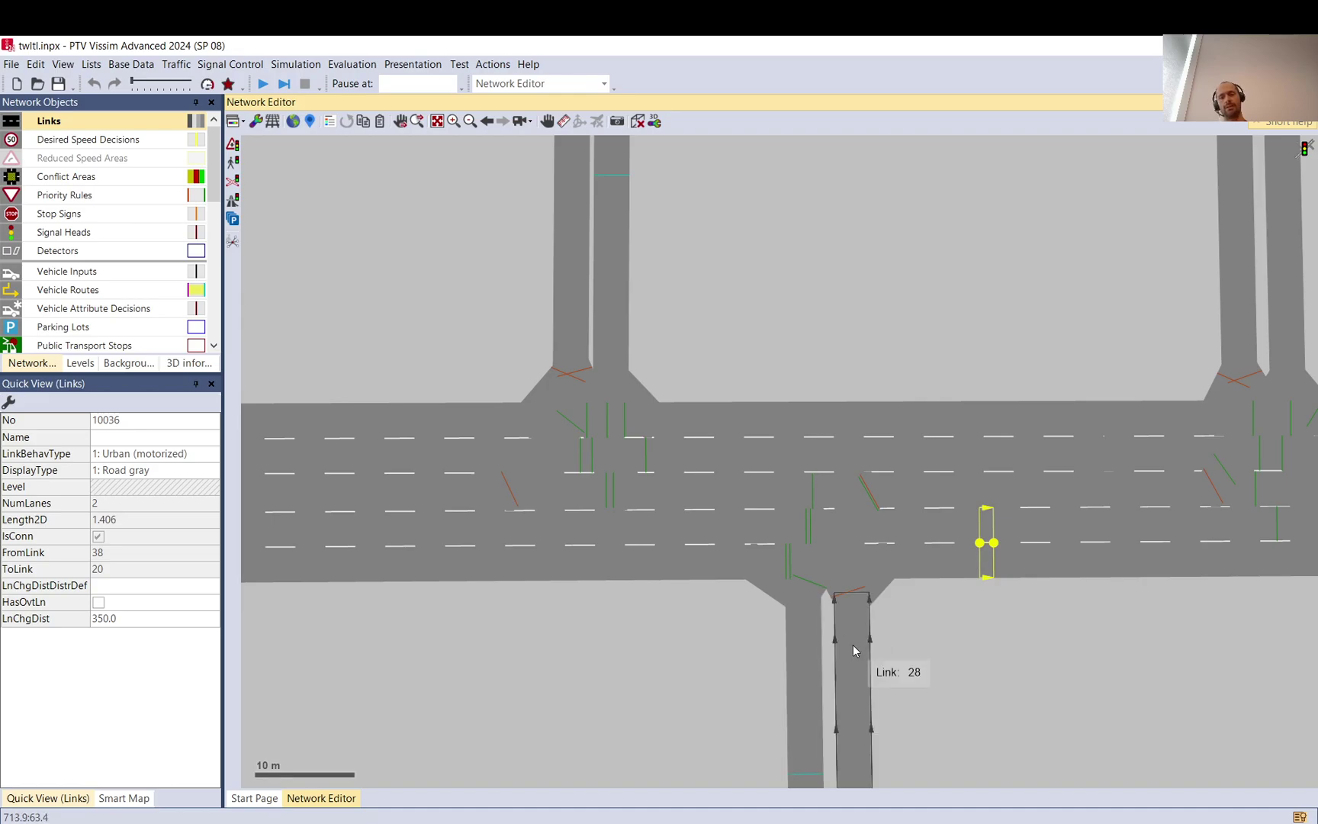
pyautogui.click(853, 645)
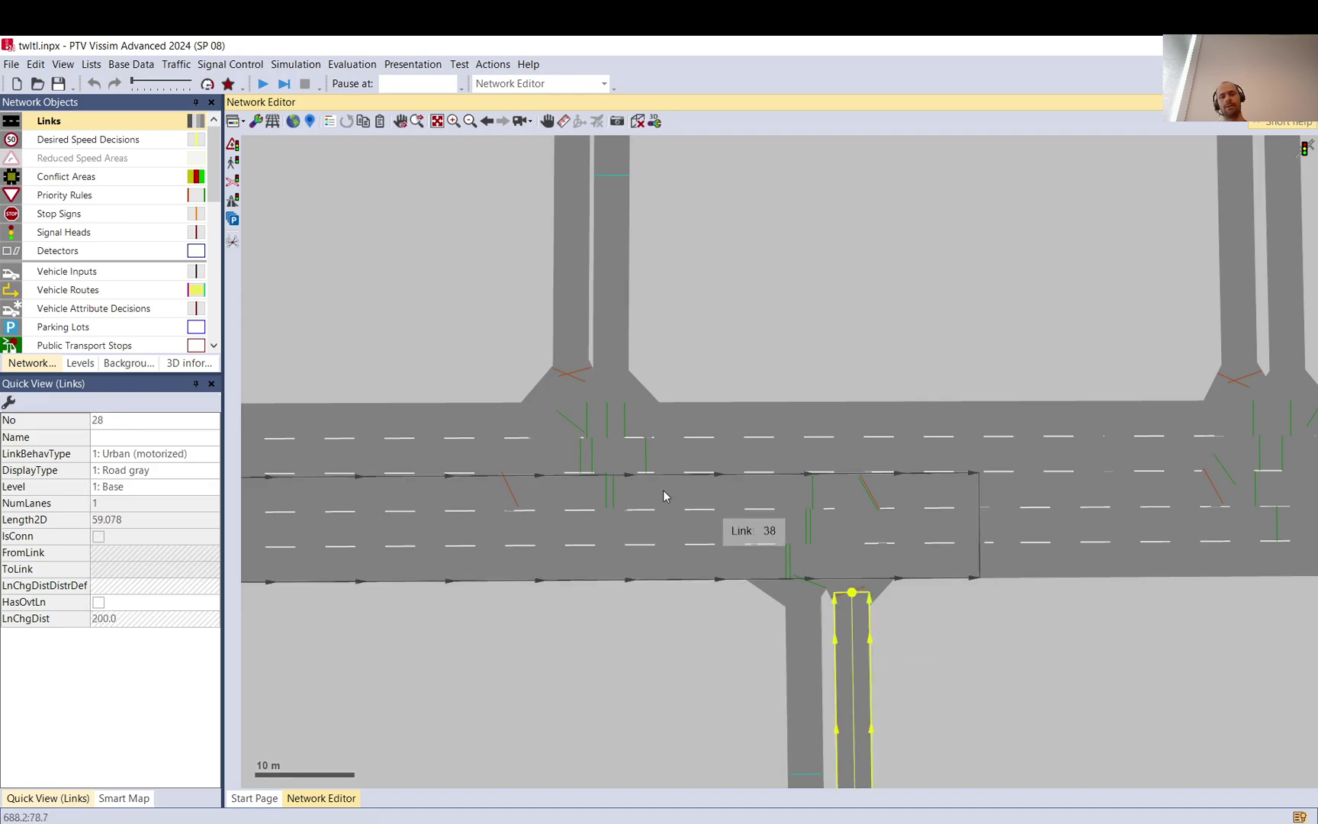
pyautogui.click(715, 340)
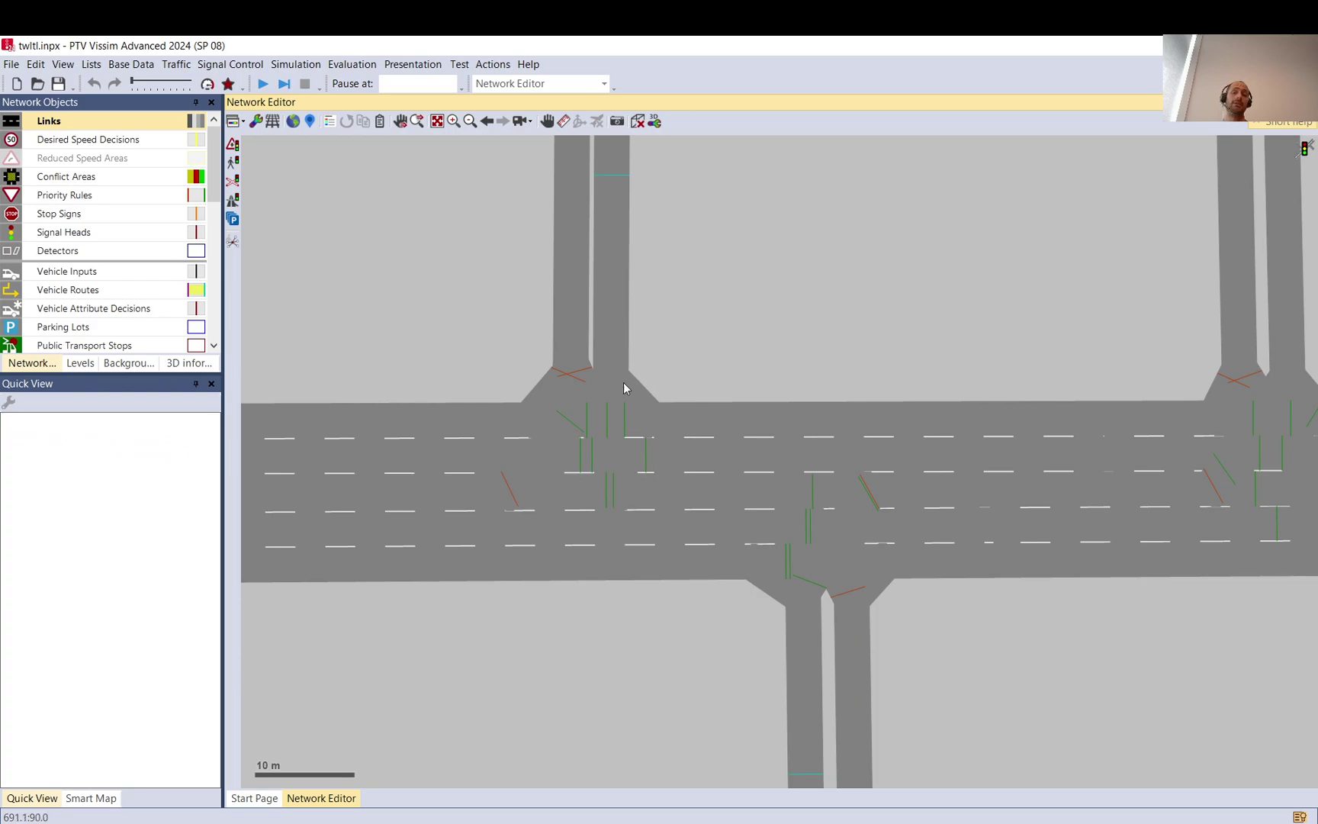
pyautogui.click(861, 625)
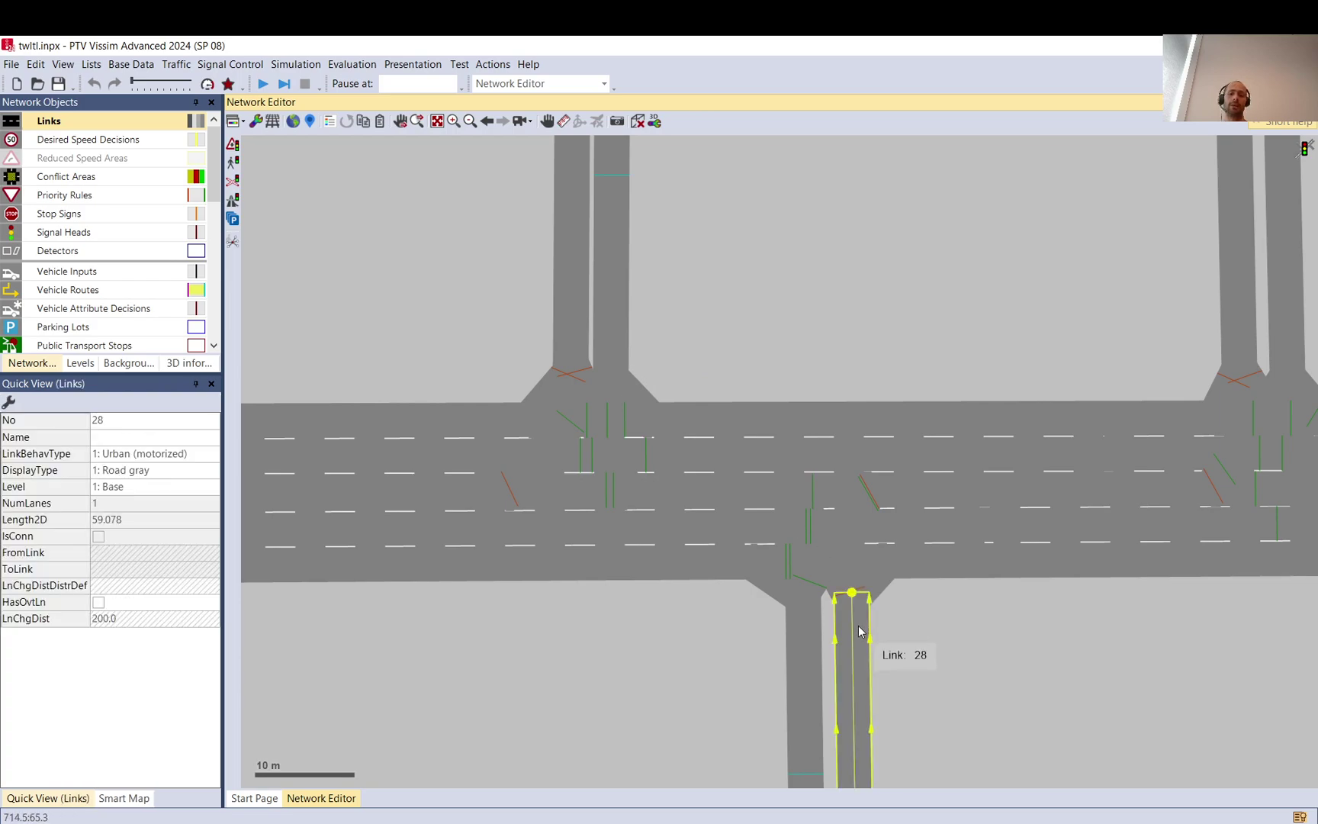
# Inspect turning connector 10028 from link 28, and trace the extents of overlapping opposing links 27 and 38 on the main road
pyautogui.click(847, 592)
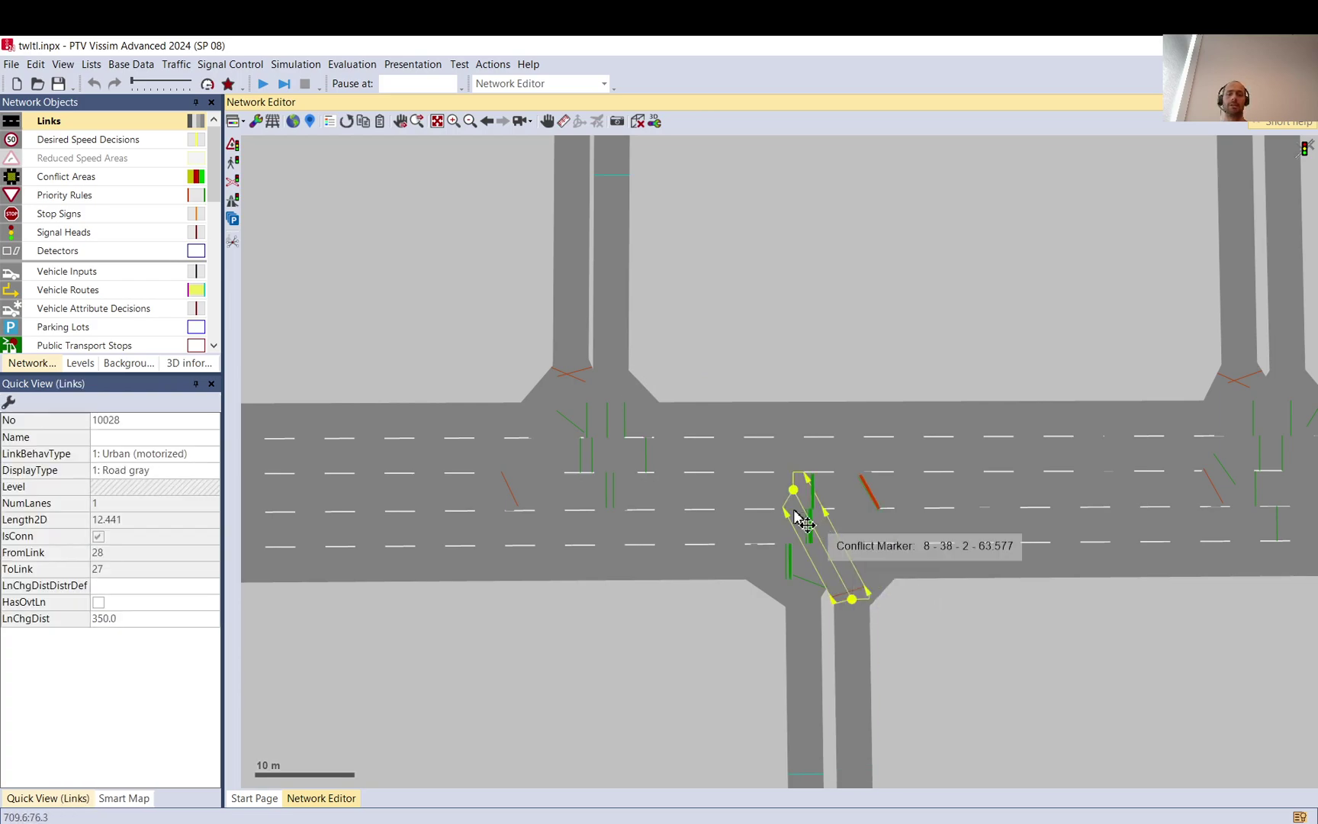
pyautogui.click(717, 500)
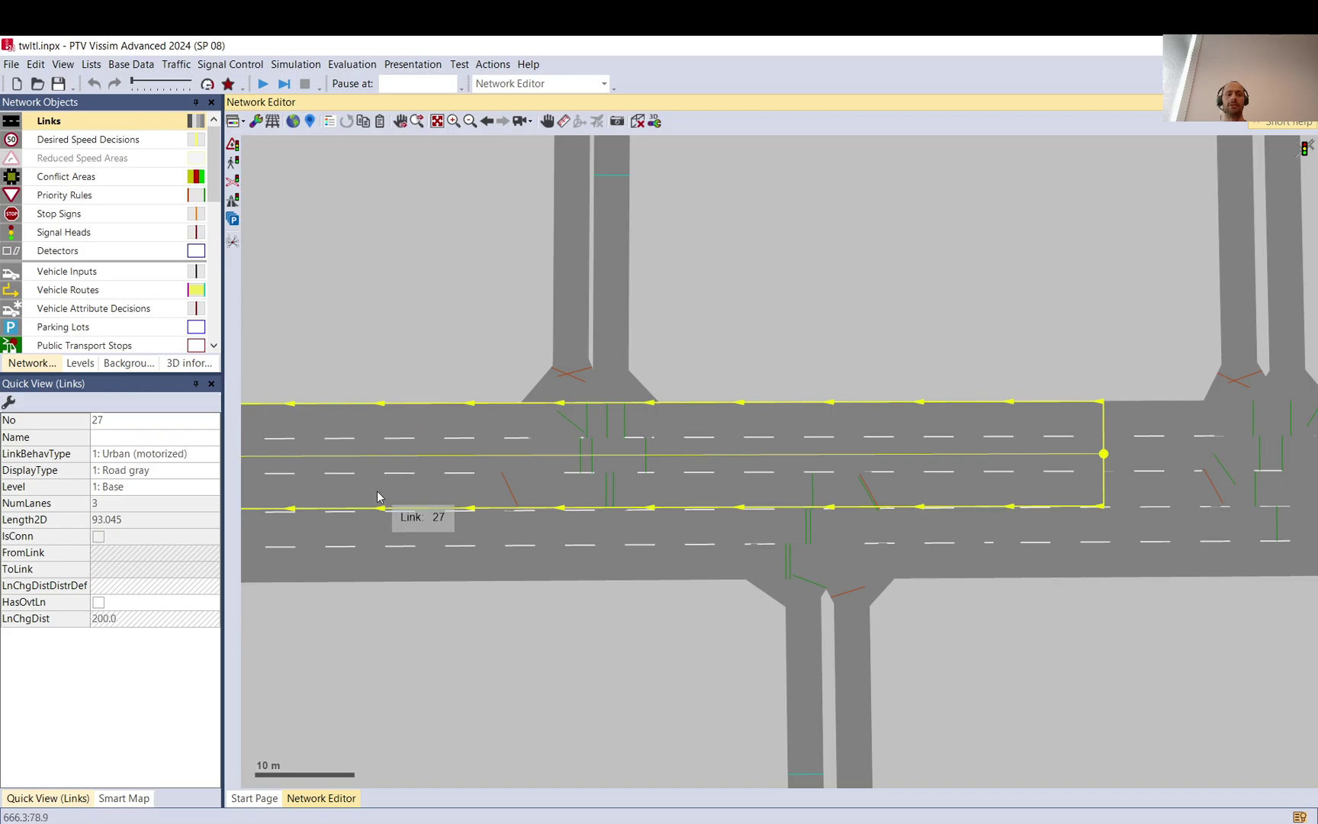
pyautogui.moveTo(397, 303); pyautogui.dragTo(812, 326)
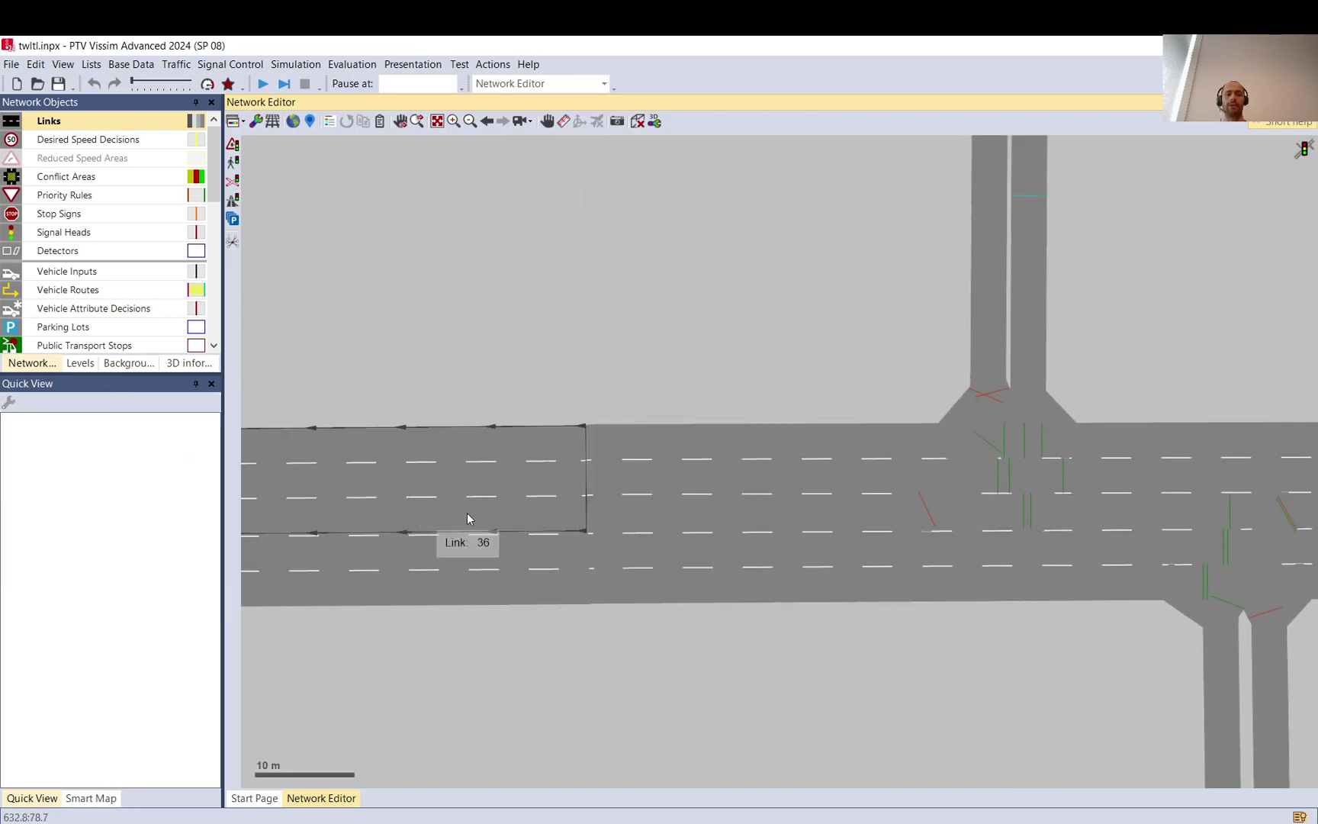
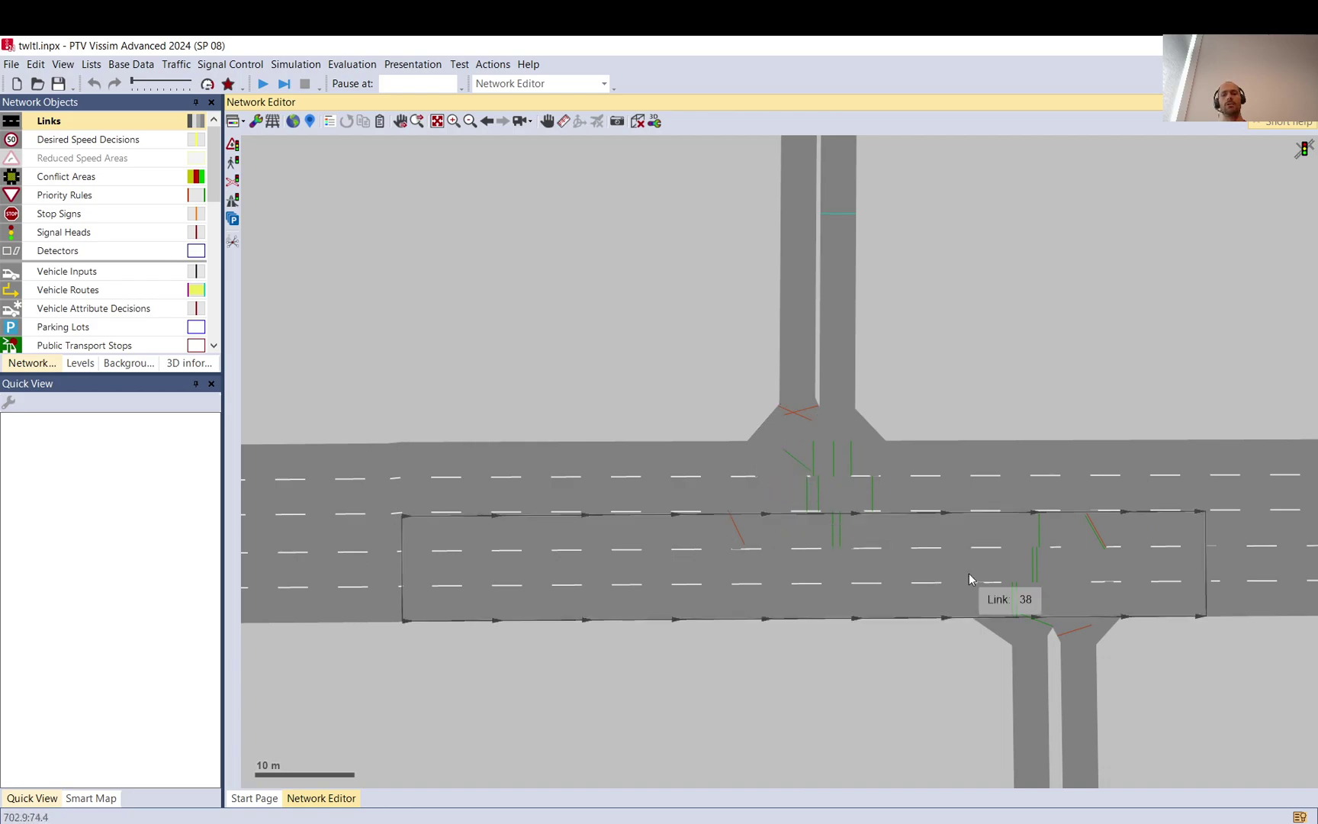
pyautogui.moveTo(1140, 644); pyautogui.dragTo(606, 588)
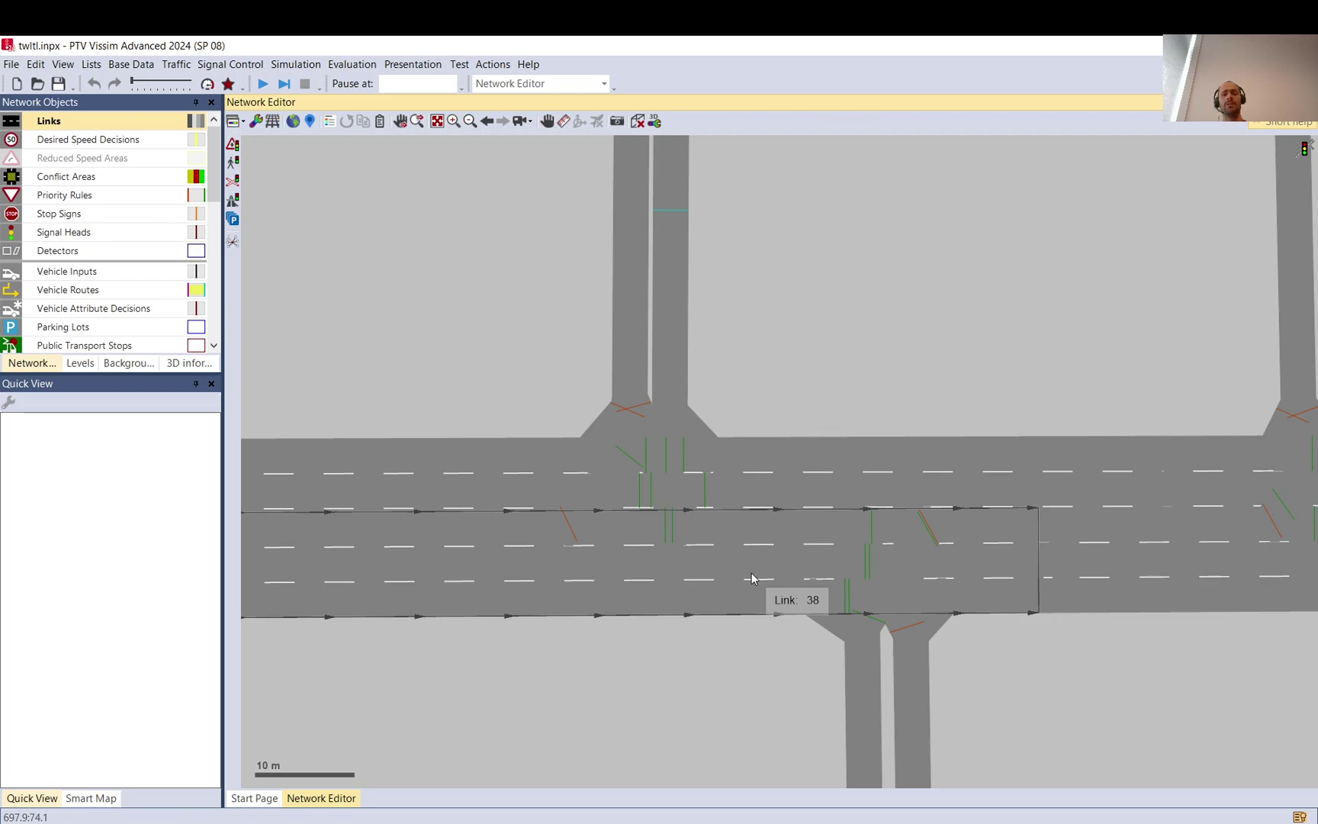
pyautogui.scroll(-2, 722, 579)
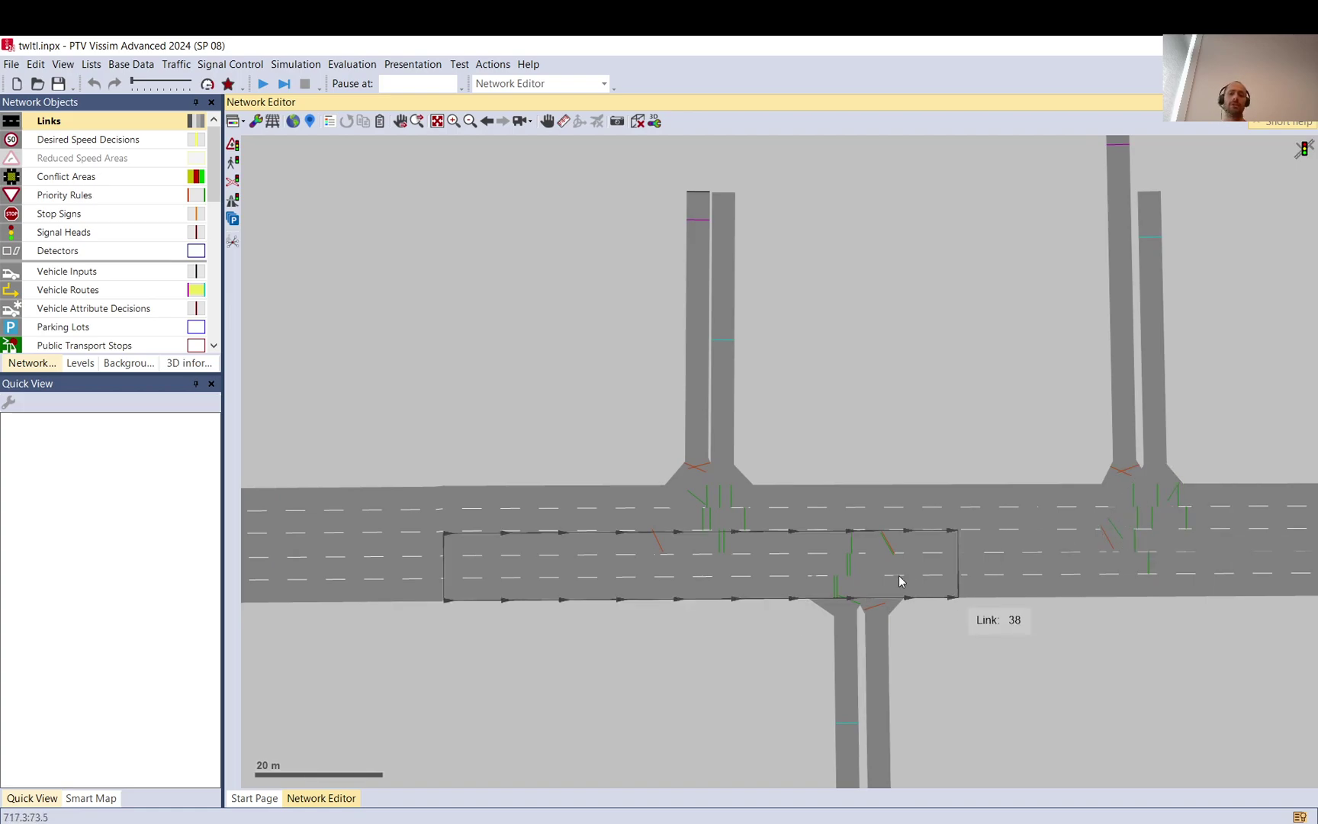
# Highlight links 38 and 20 together with connector 10036, and examine how they join east of the southern side road
pyautogui.click(961, 581)
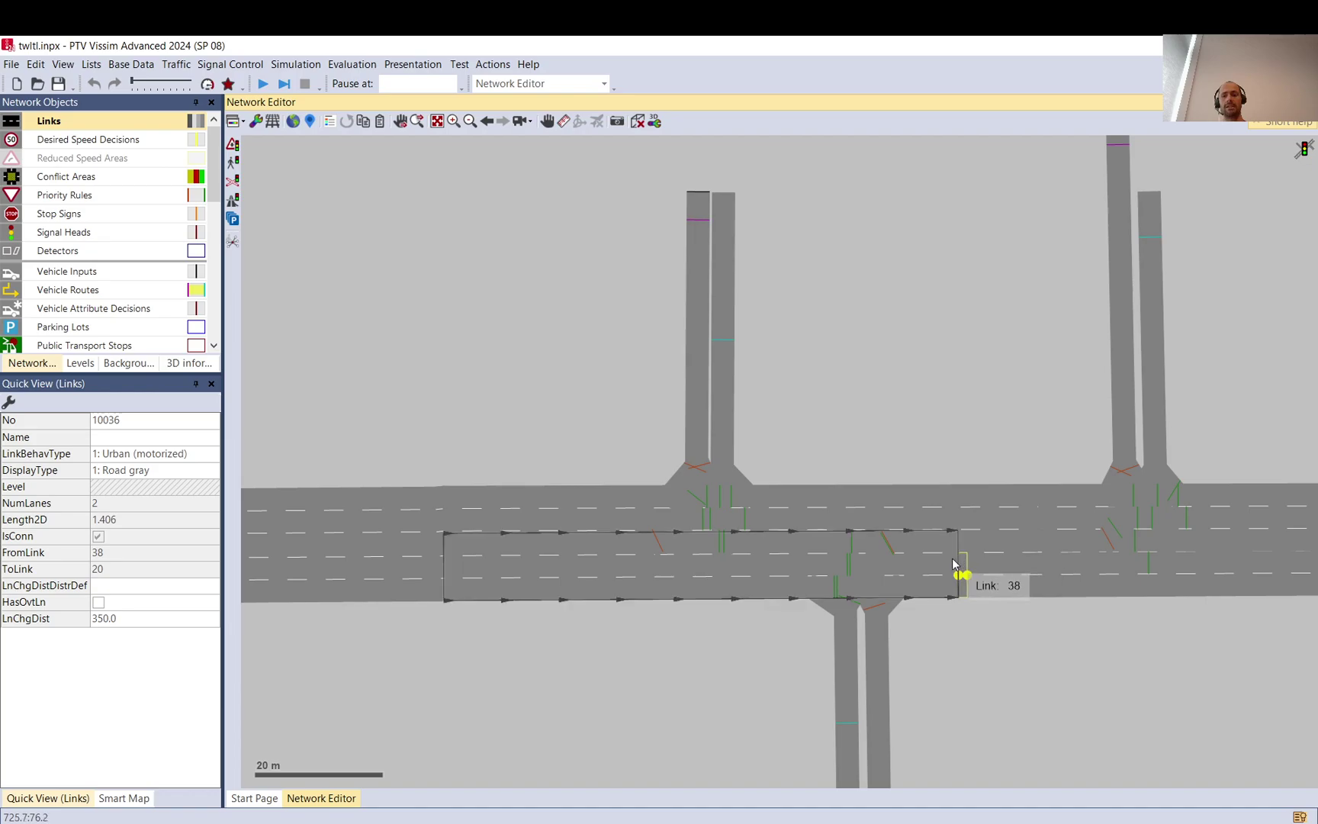
pyautogui.click(969, 567)
pyautogui.click(968, 589)
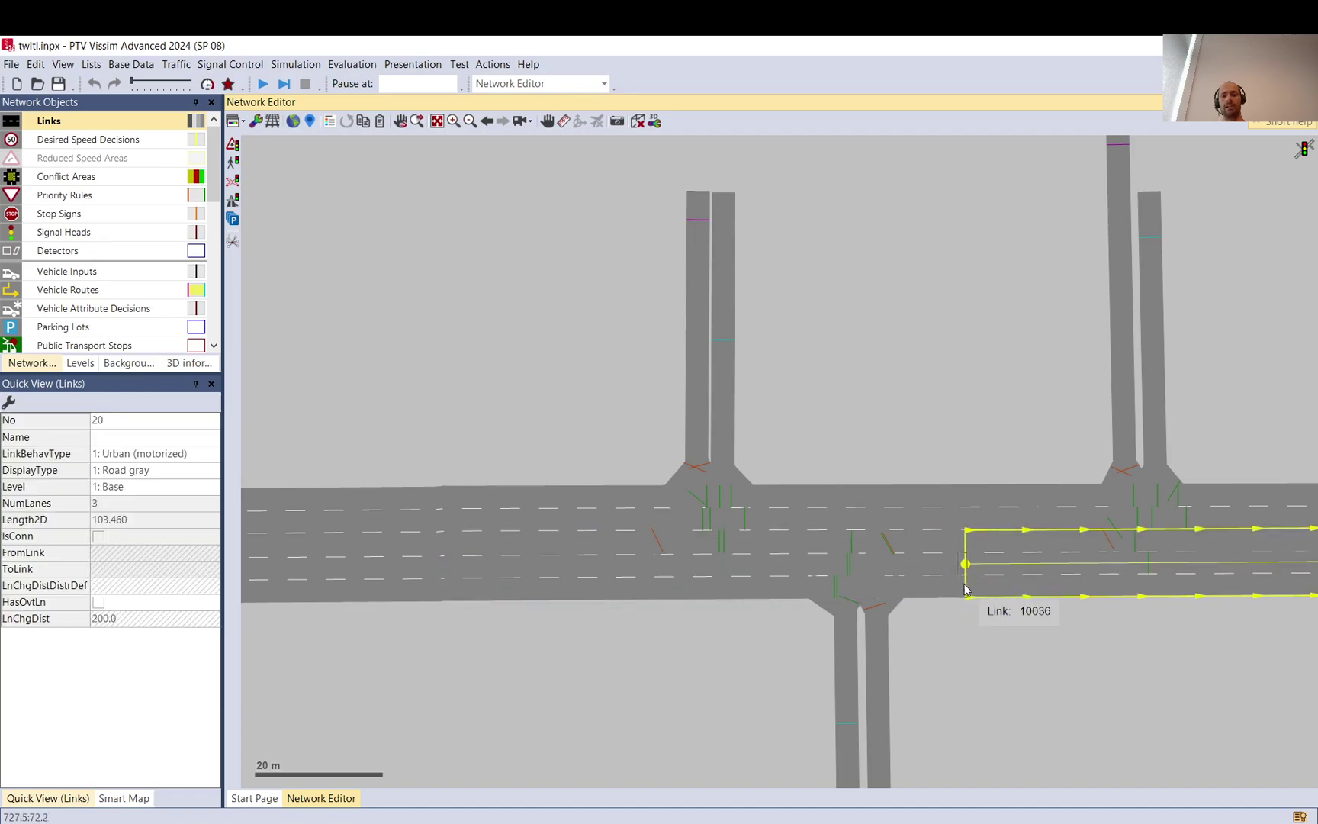
pyautogui.click(963, 584)
pyautogui.keyDown('ctrl'); pyautogui.click(976, 595); pyautogui.keyUp('ctrl')
pyautogui.keyDown('ctrl'); pyautogui.click(971, 588); pyautogui.keyUp('ctrl')
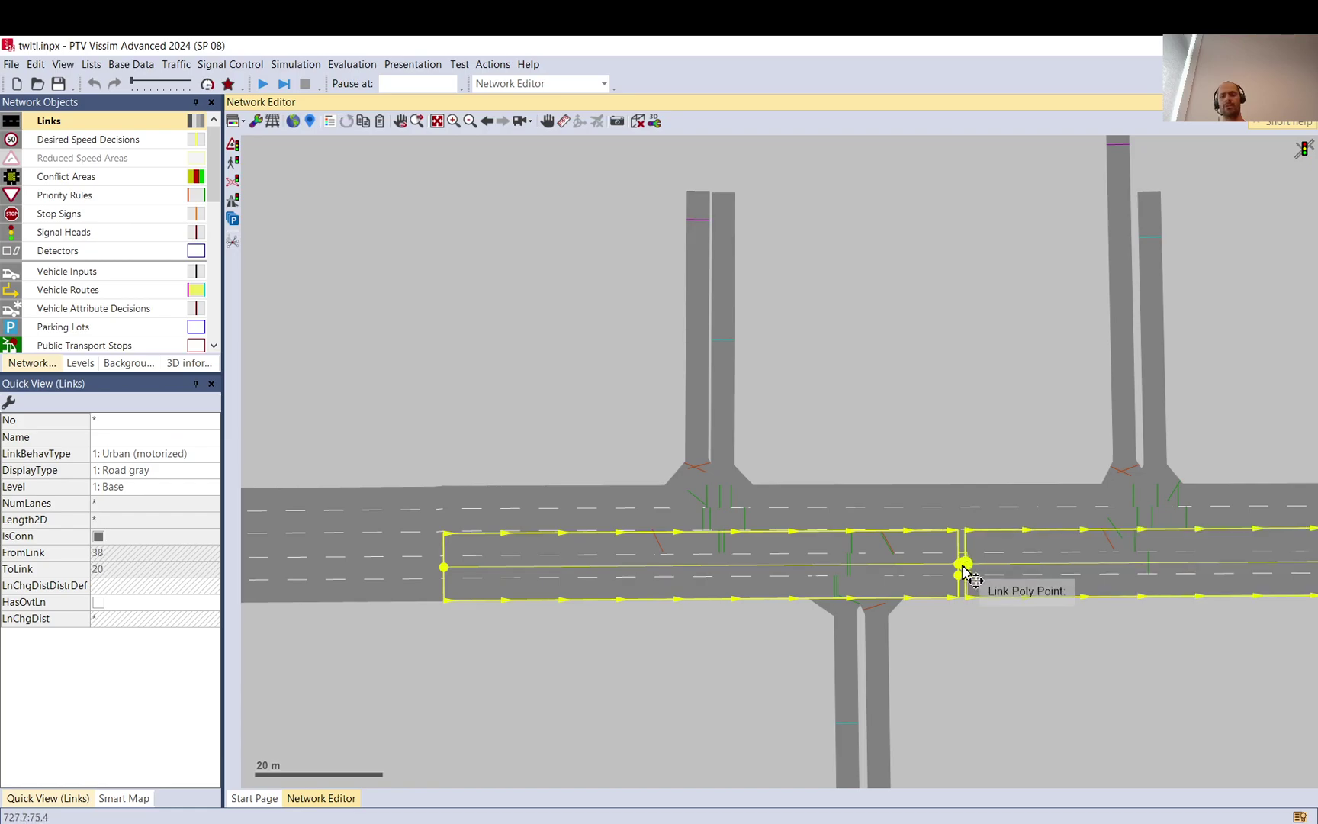
pyautogui.scroll(2, 974, 584)
pyautogui.scroll(1, 963, 571)
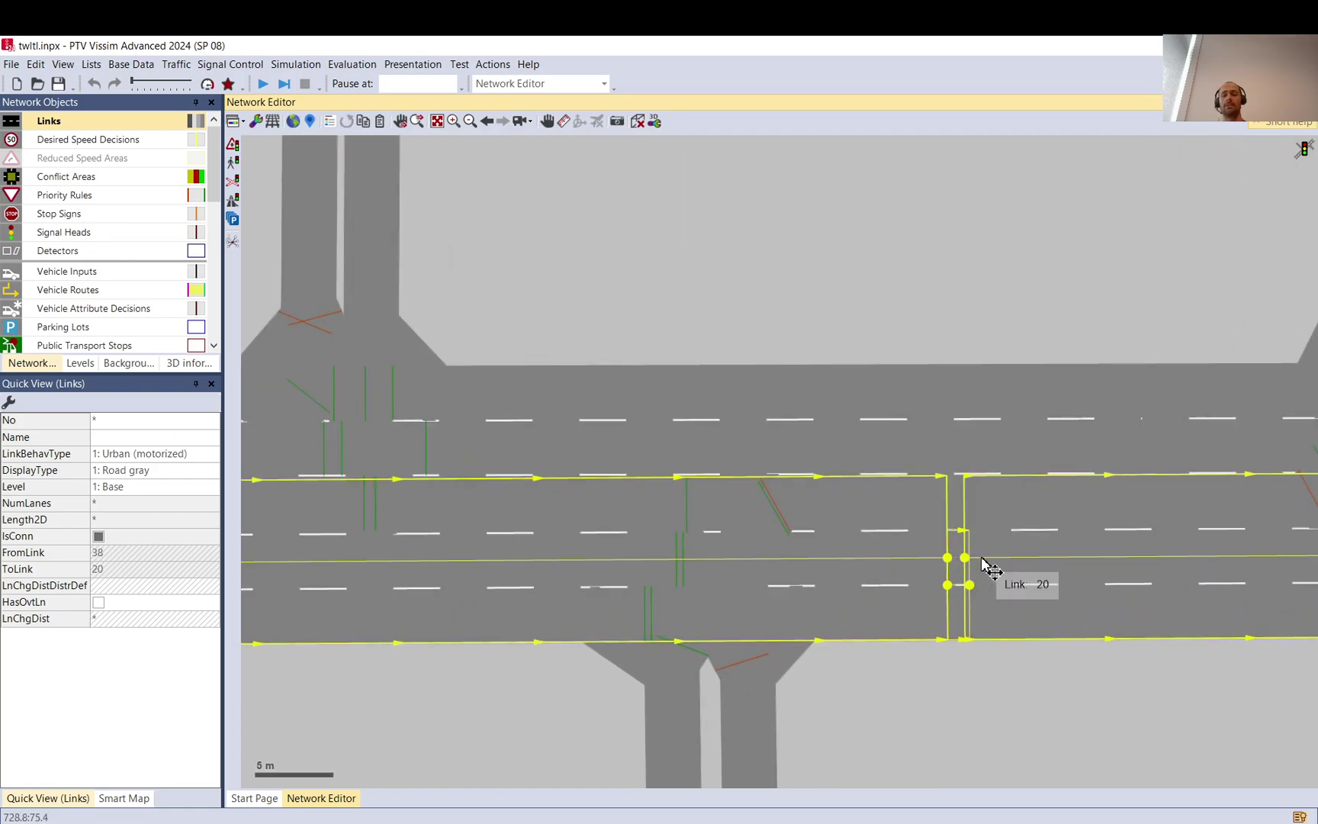
pyautogui.scroll(2, 985, 574)
pyautogui.scroll(-2, 660, 632)
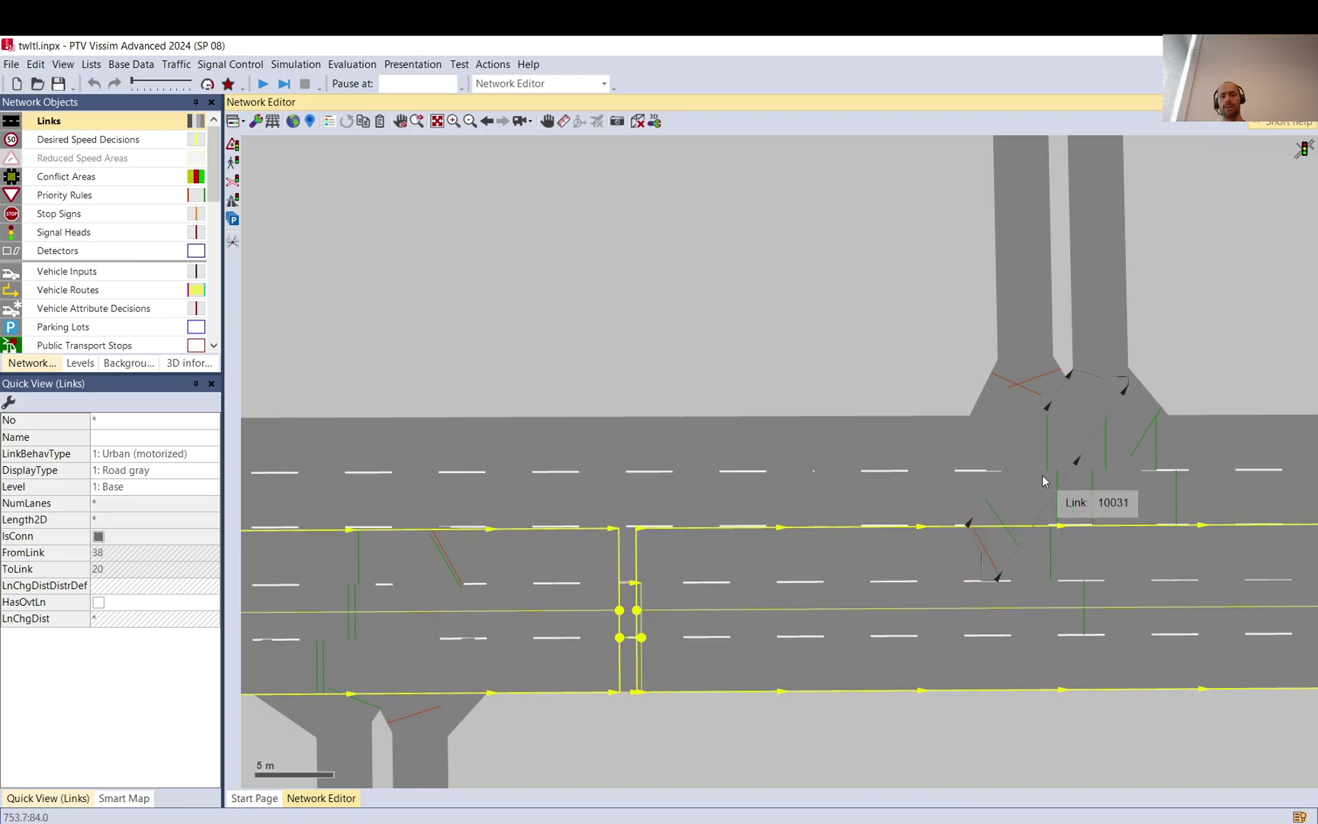
# Select link 38 to compare its middle lane with the overlapping opposing link 27
pyautogui.click(432, 370)
pyautogui.moveTo(431, 370); pyautogui.dragTo(609, 642)
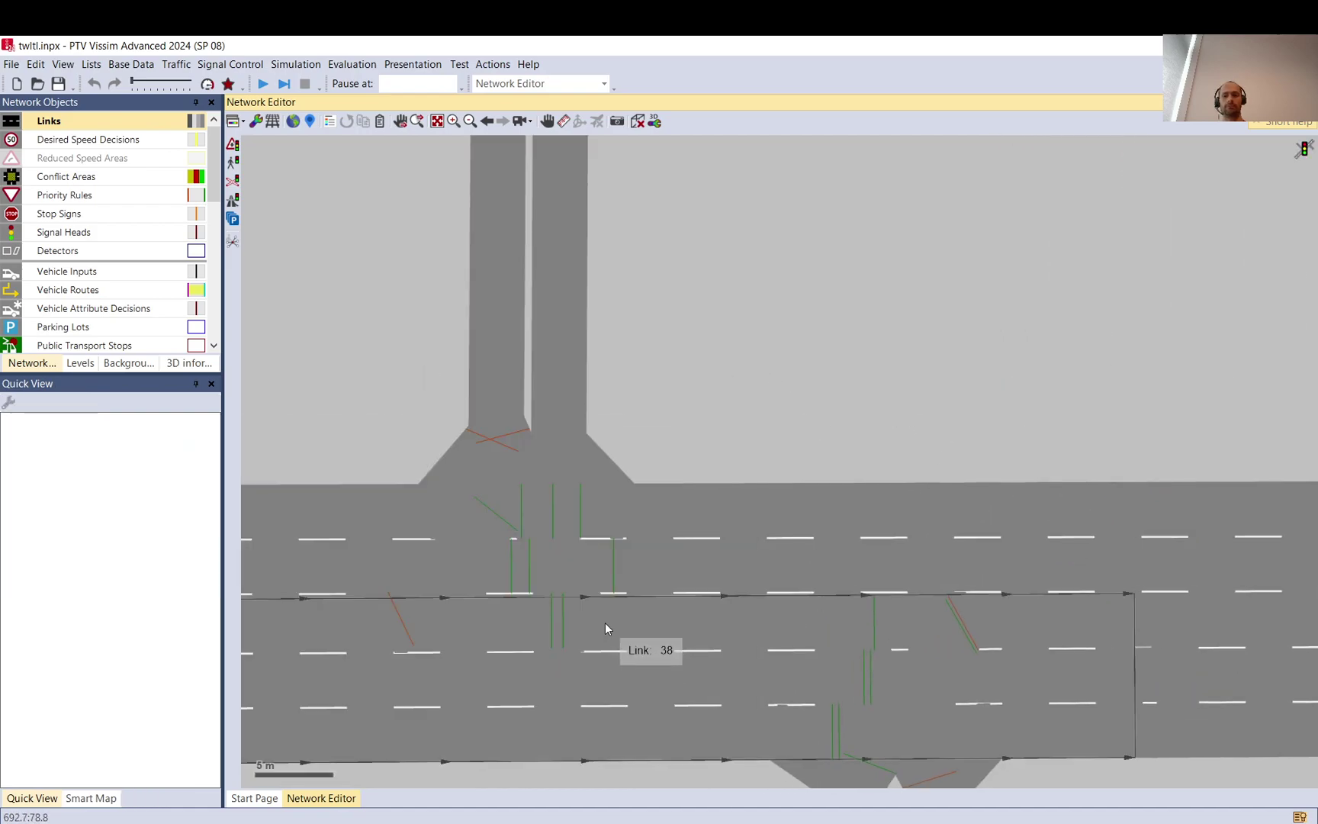
pyautogui.click(605, 626)
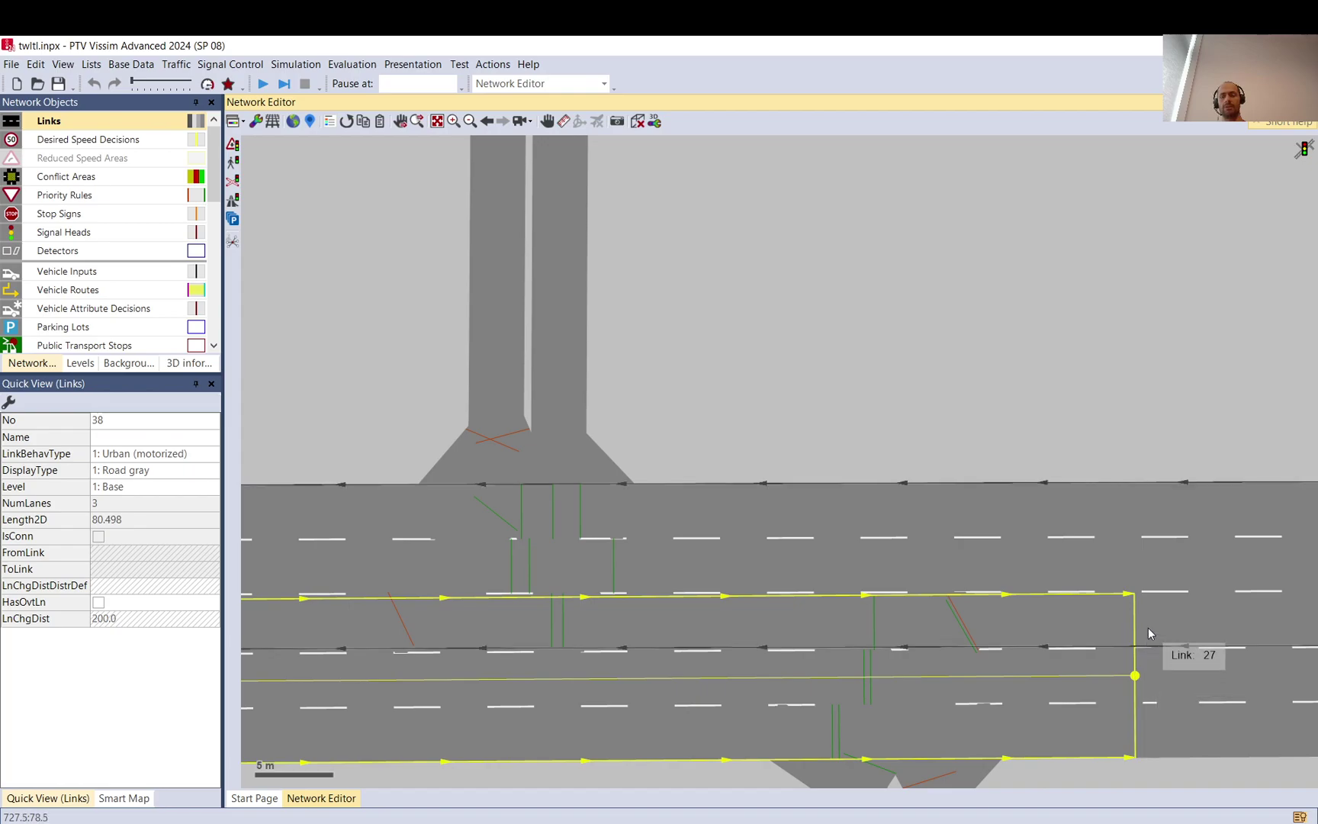
# View the lane assignment, emergency stop position and lane change distance of connector 10036, and close them without changes
pyautogui.scroll(-1, 736, 588)
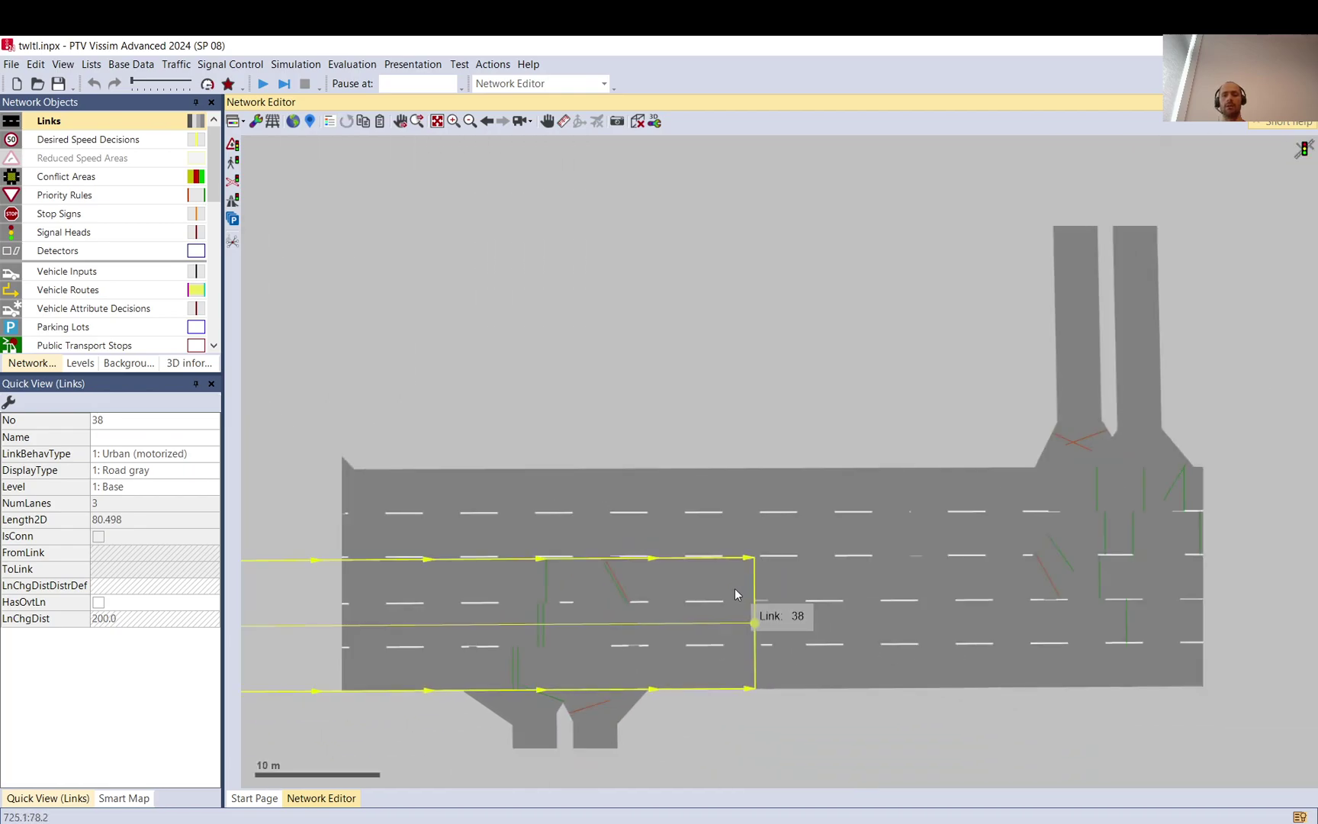
pyautogui.scroll(-1, 736, 594)
pyautogui.click(760, 654)
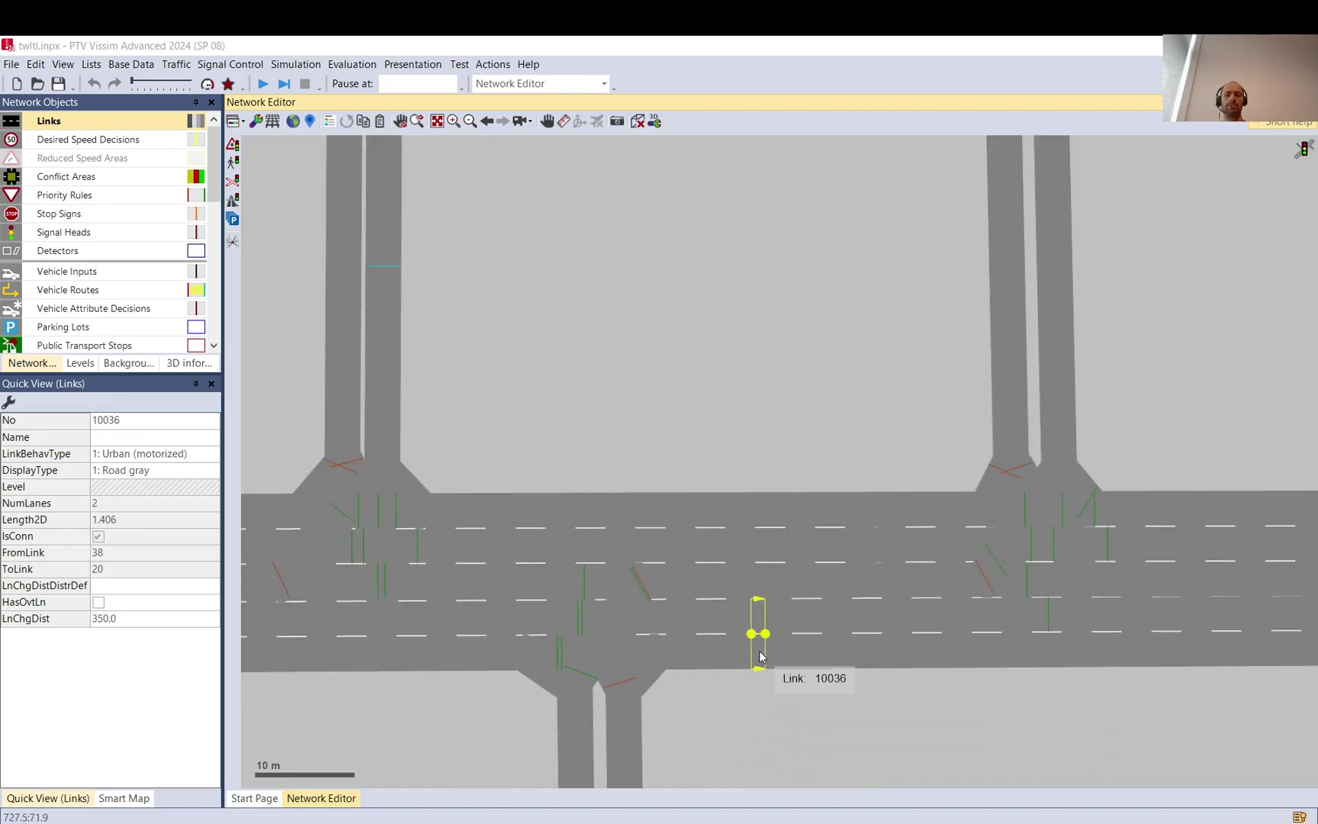
pyautogui.doubleClick(668, 623)
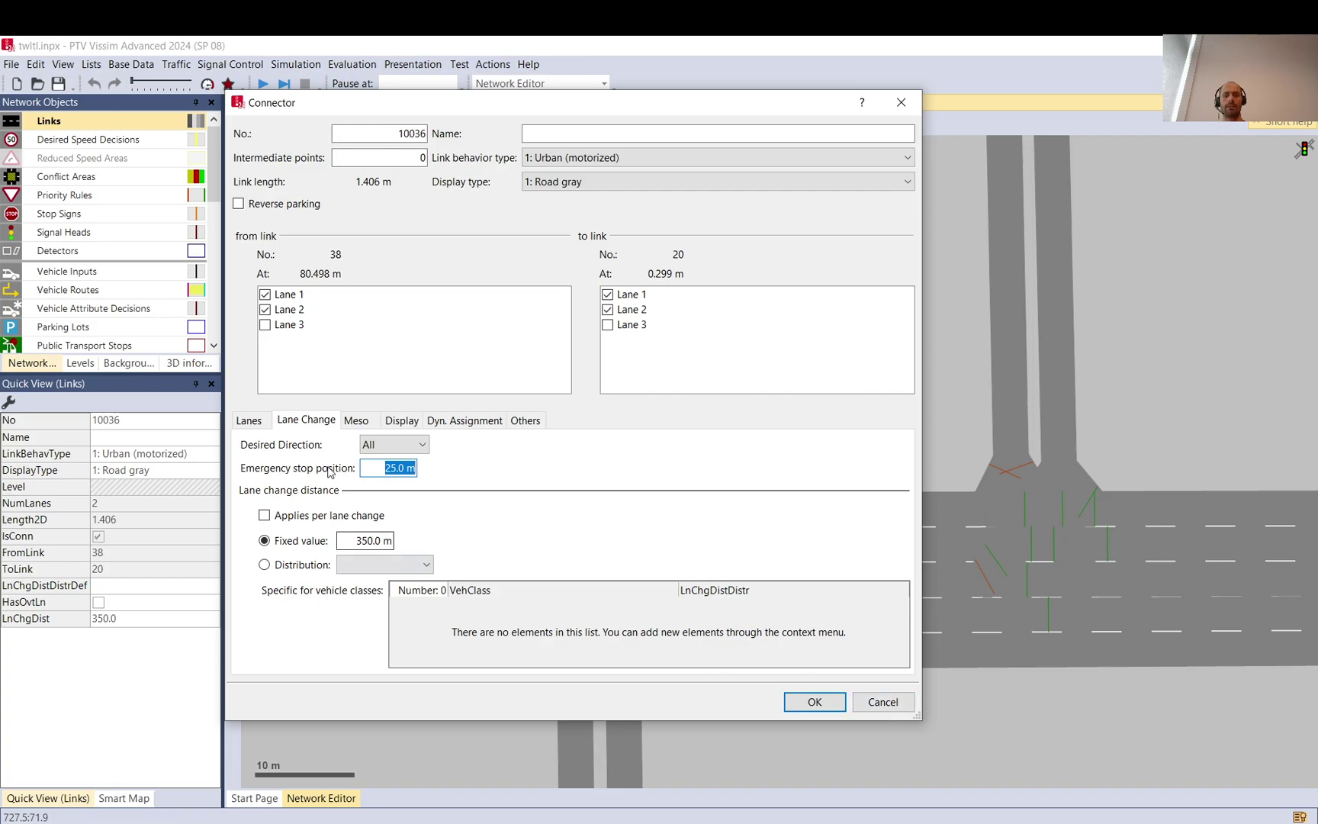
pyautogui.click(883, 702)
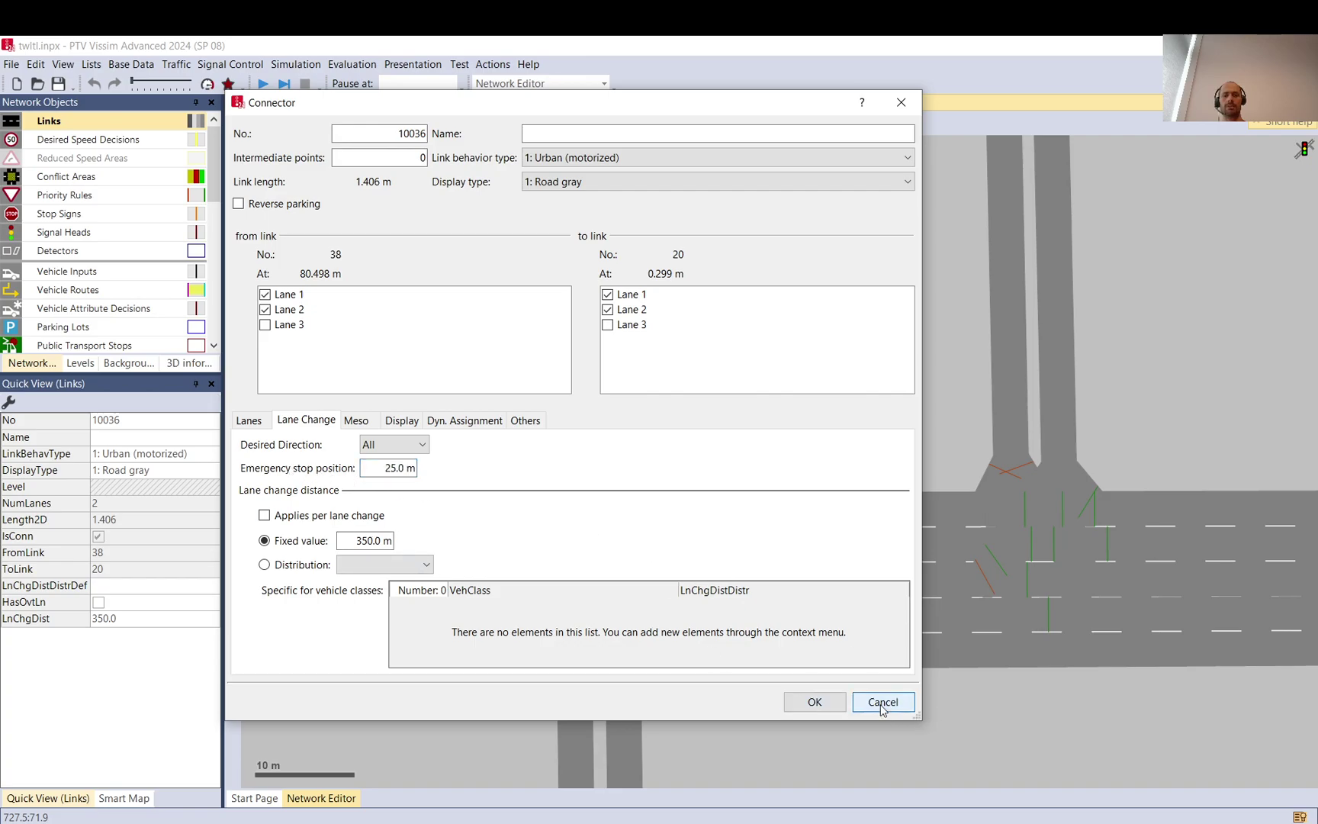
# Measure back from connector 10036 along link 38 to gauge where its emergency stop position falls
pyautogui.click(738, 358)
pyautogui.moveTo(659, 419); pyautogui.dragTo(838, 545)
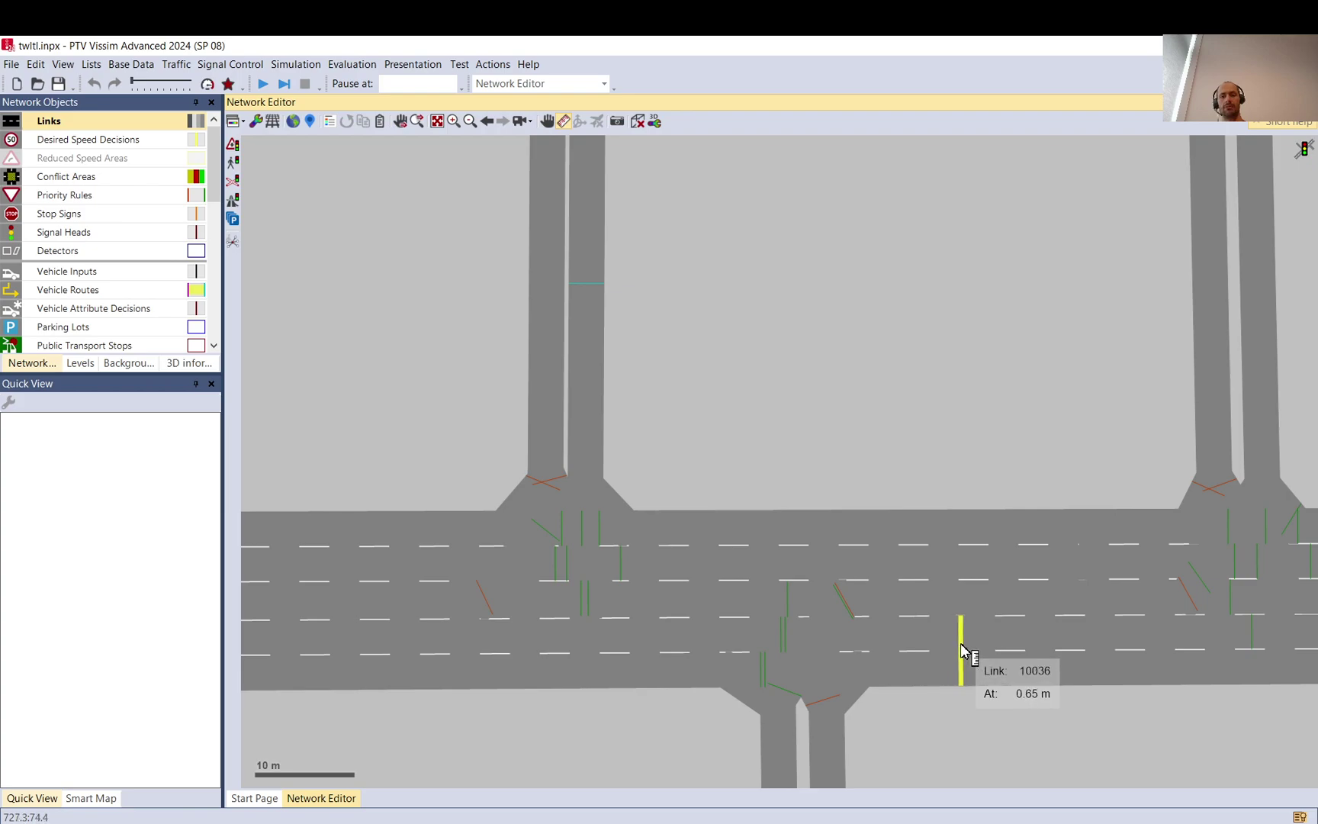
pyautogui.moveTo(919, 649); pyautogui.dragTo(699, 621)
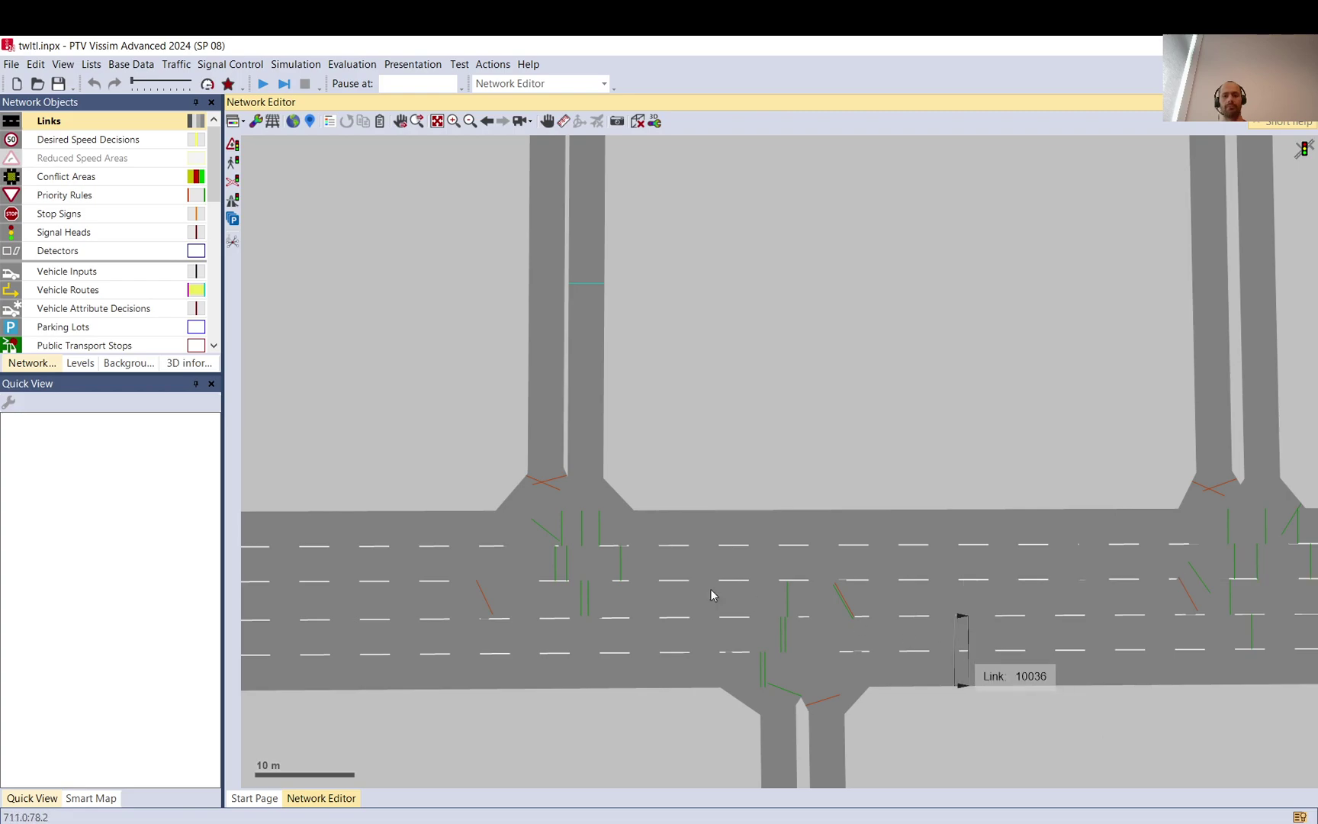
# Highlight link 38 and examine its western start at the end of link 22, leaving the link unselected
pyautogui.moveTo(306, 599); pyautogui.dragTo(794, 601)
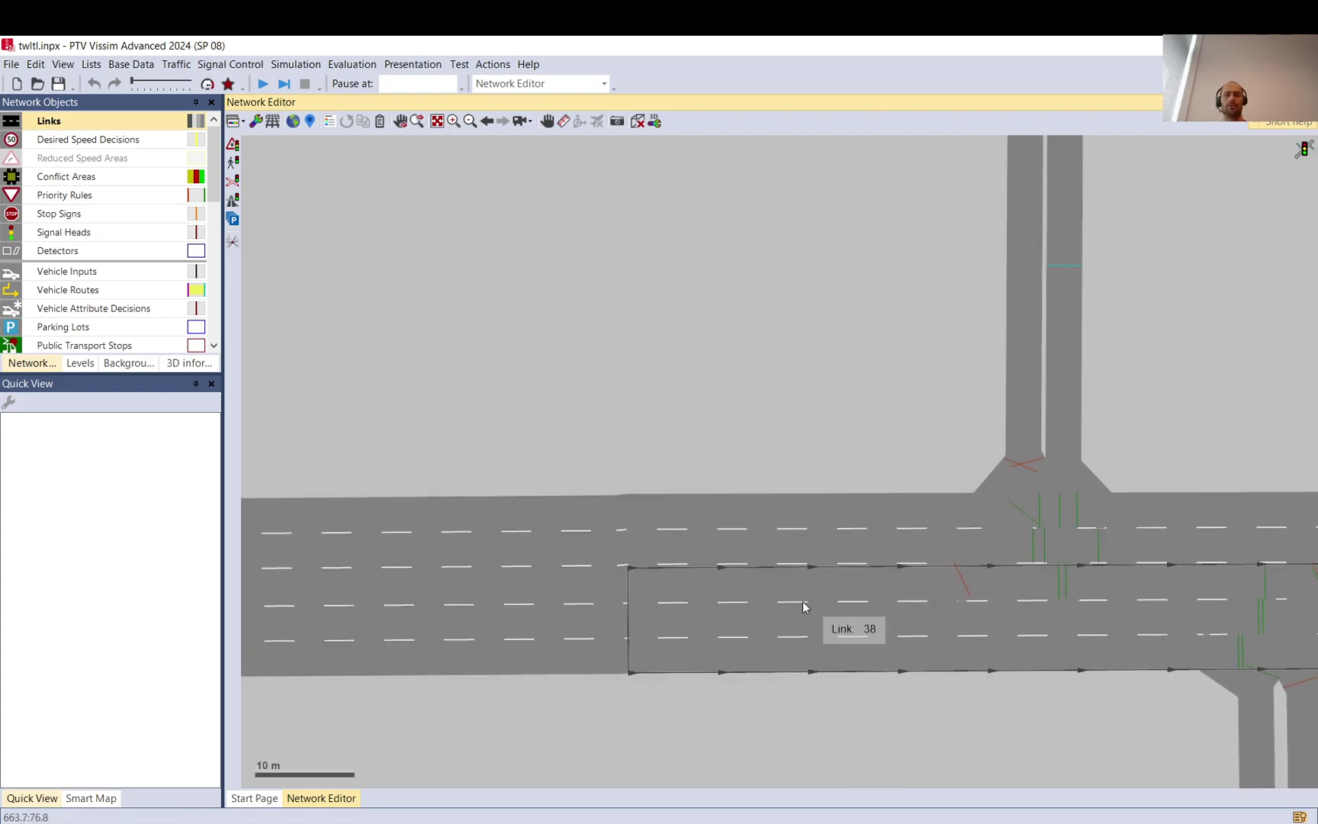
pyautogui.click(722, 601)
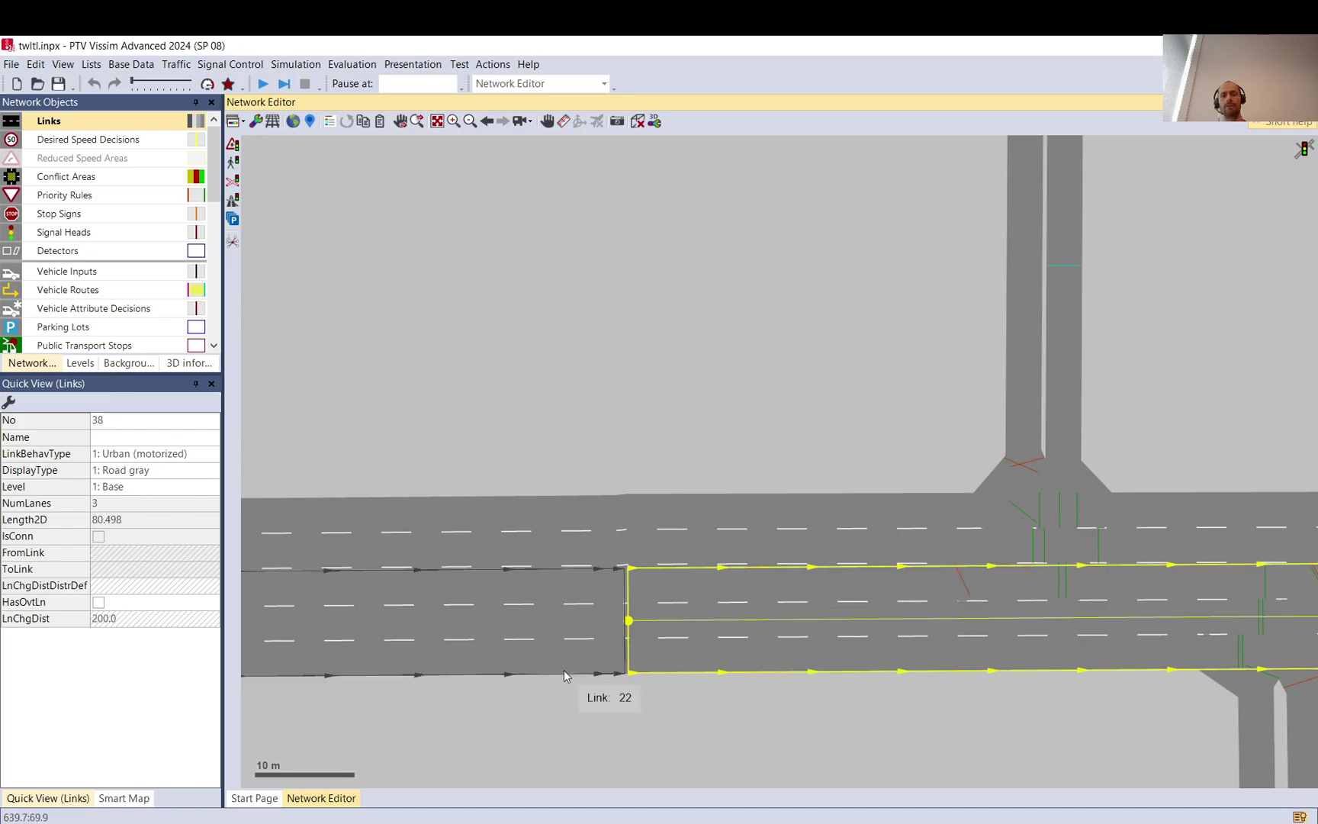
pyautogui.moveTo(887, 644); pyautogui.dragTo(633, 683)
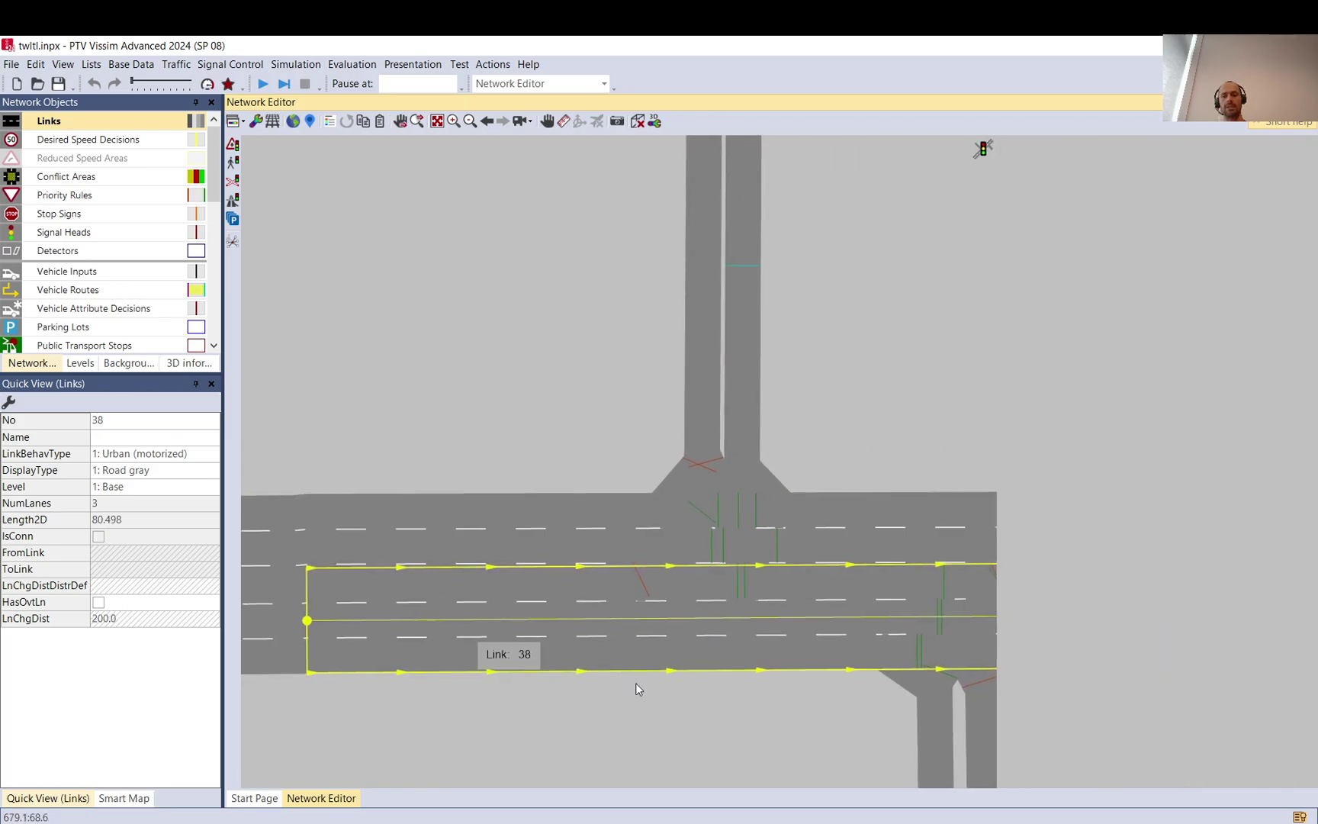
pyautogui.click(671, 706)
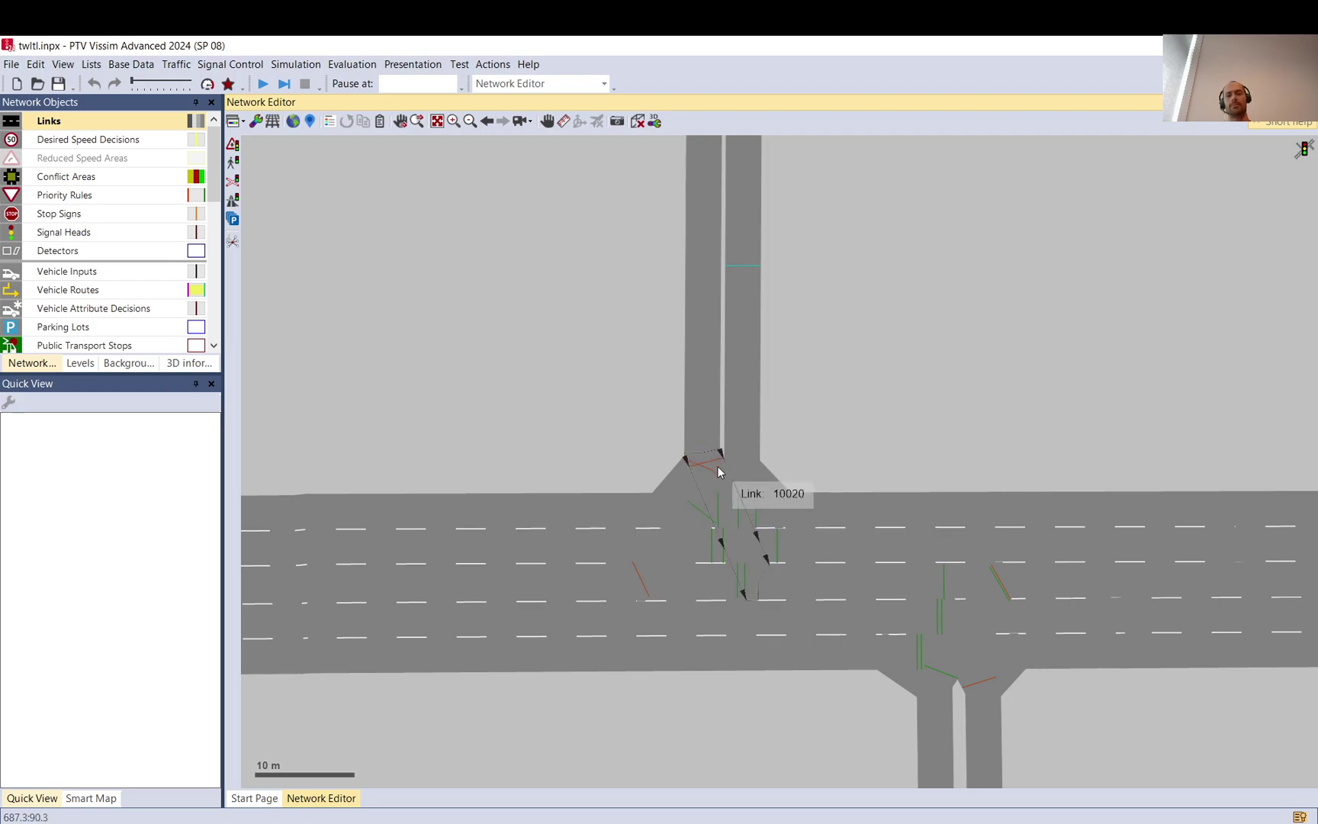
# Inspect the stop lines of priority rule 14 on connector 10033 and priority rule 6 on connector 10026
pyautogui.click(714, 472)
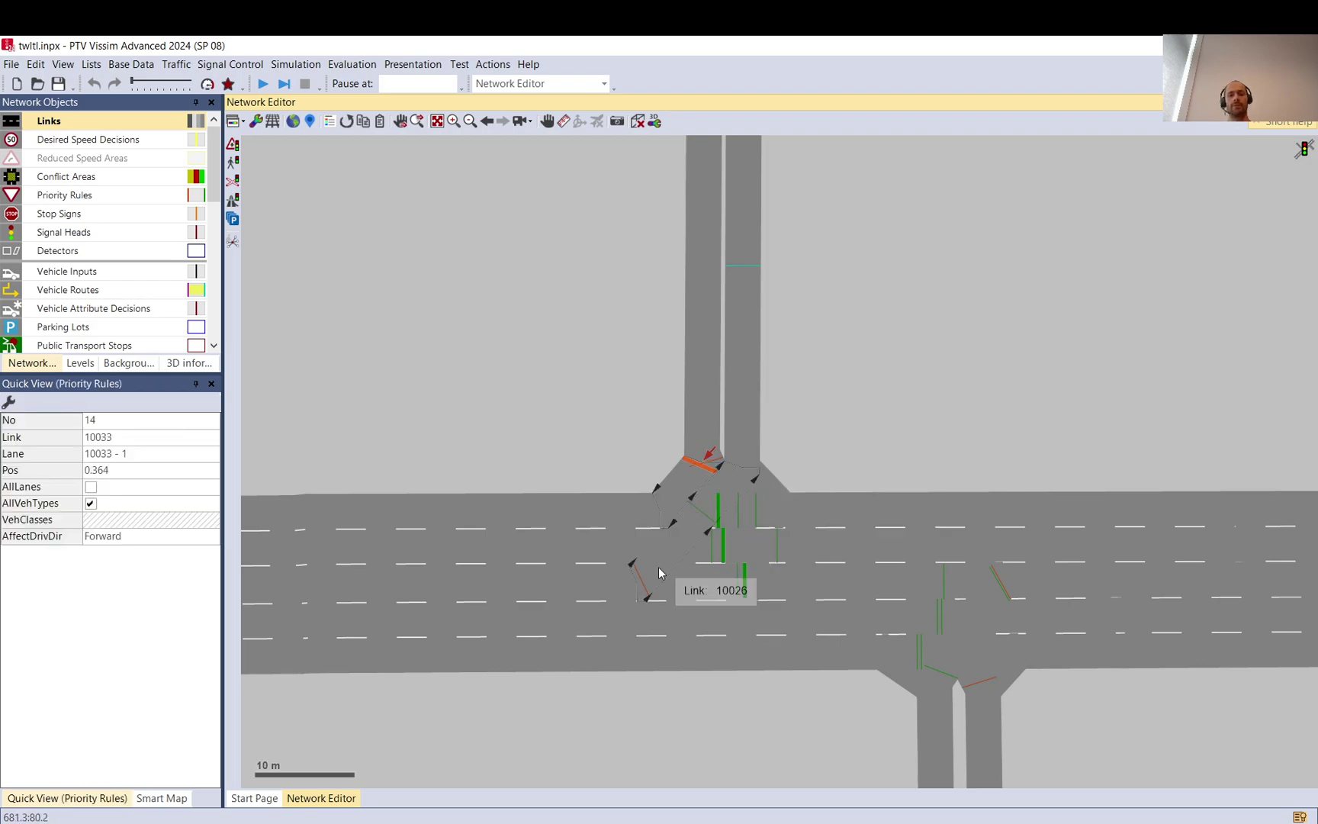
pyautogui.click(641, 589)
pyautogui.click(914, 436)
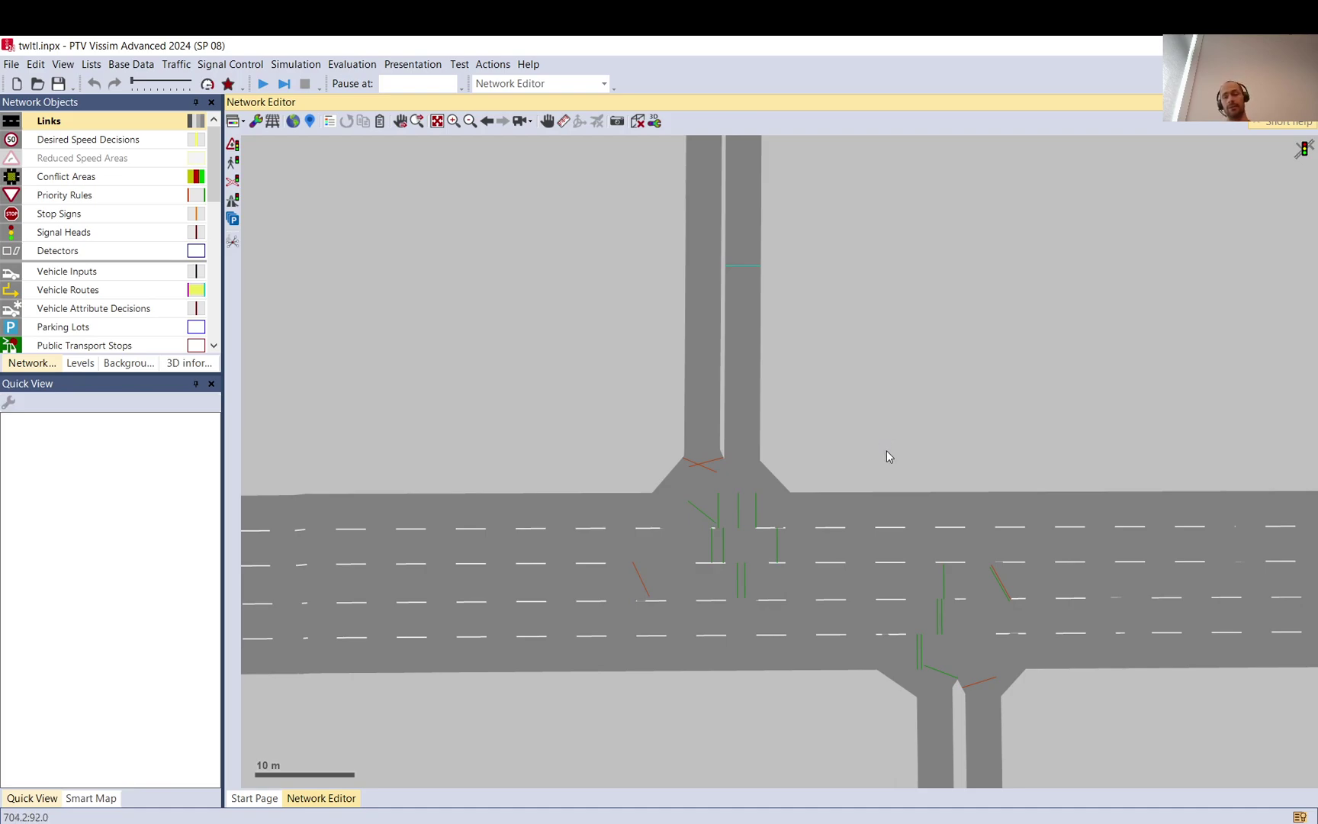
pyautogui.click(650, 597)
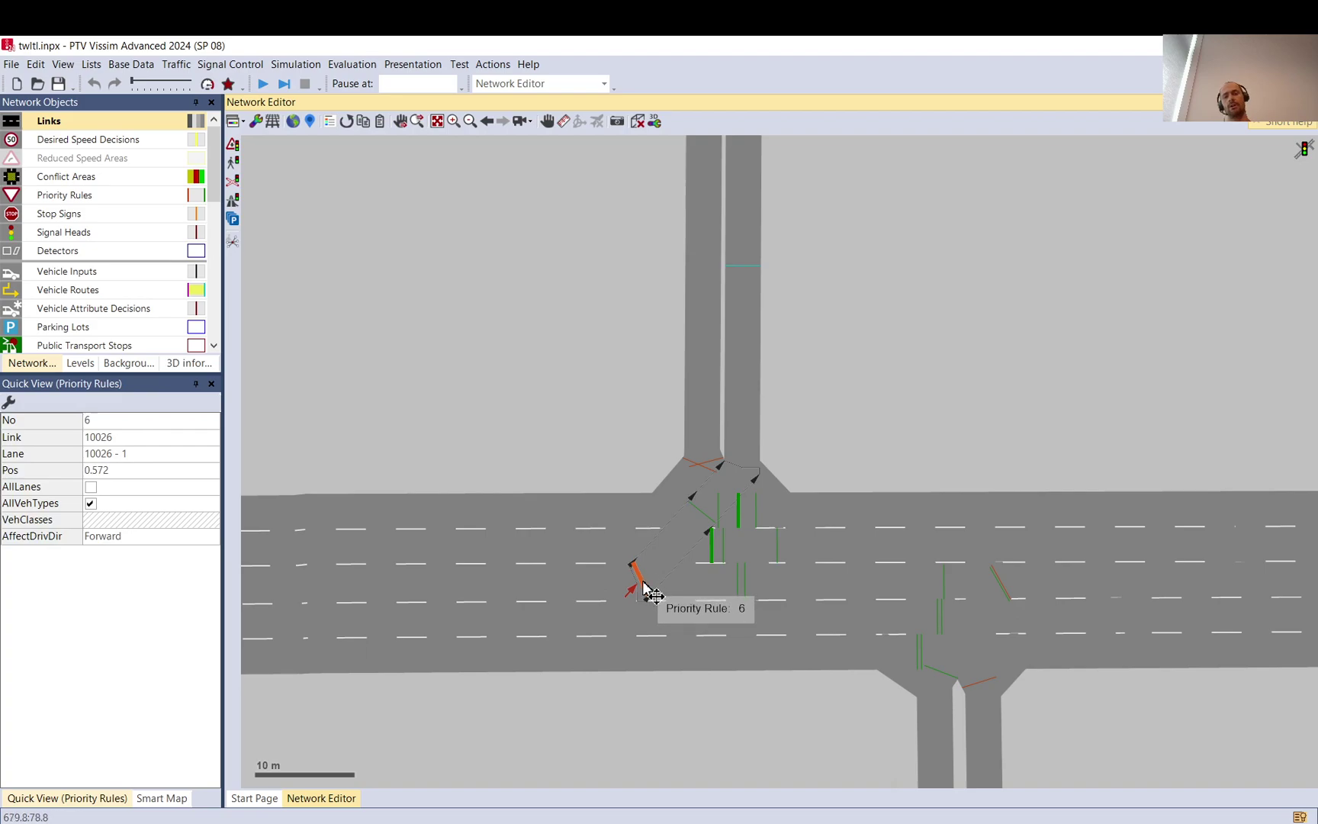
pyautogui.scroll(1, 647, 590)
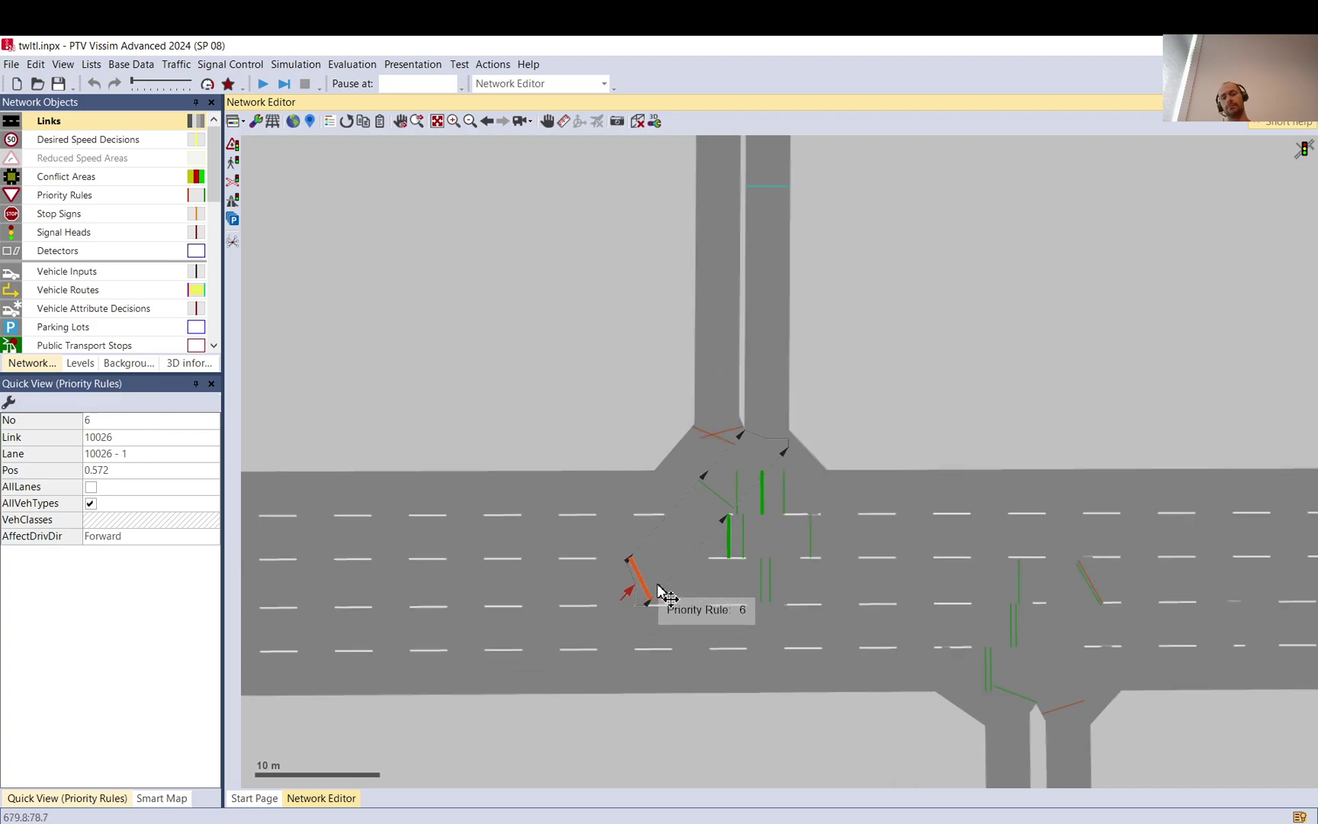
pyautogui.scroll(1, 647, 590)
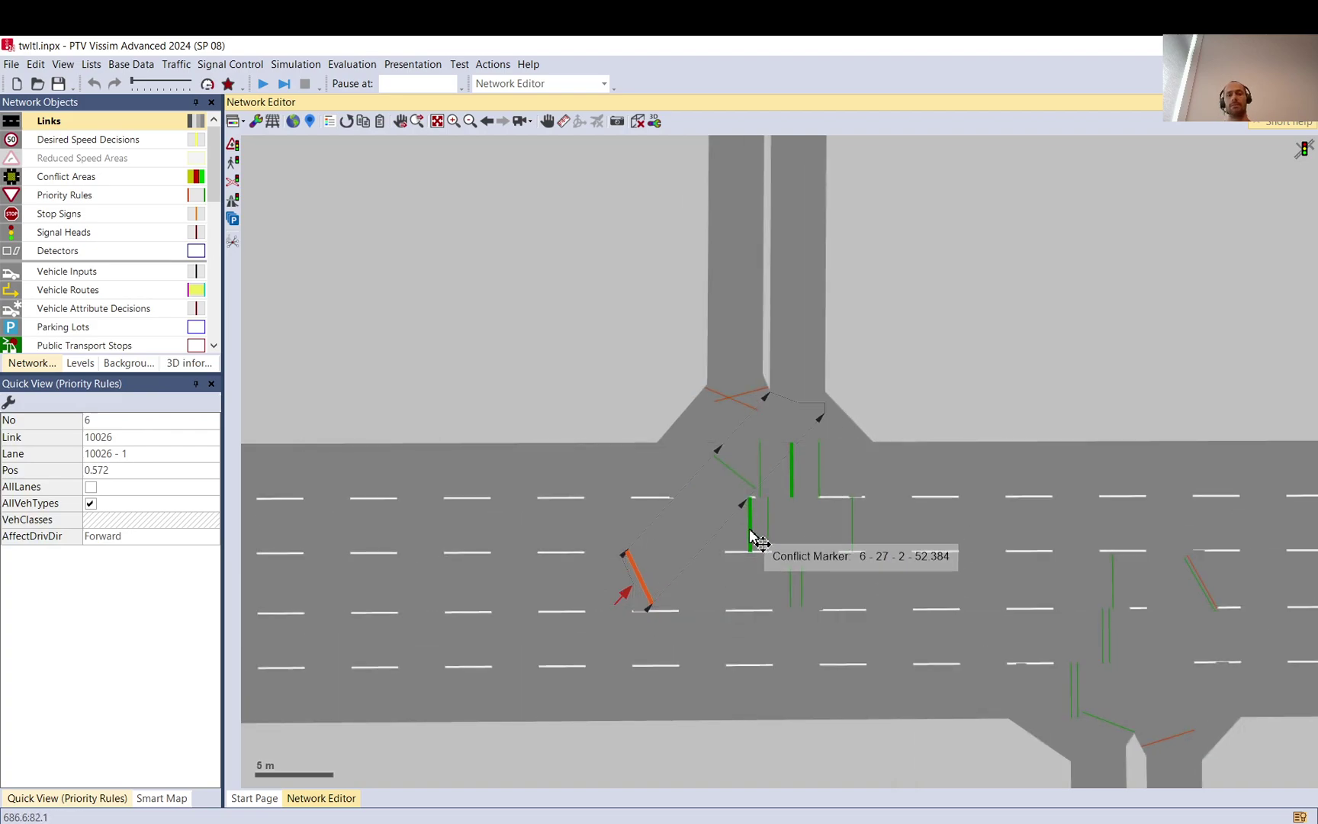
# Check the gap time and clearance settings of priority rule 6's conflict markers on lanes 1 and 2 of link 27
pyautogui.click(793, 483)
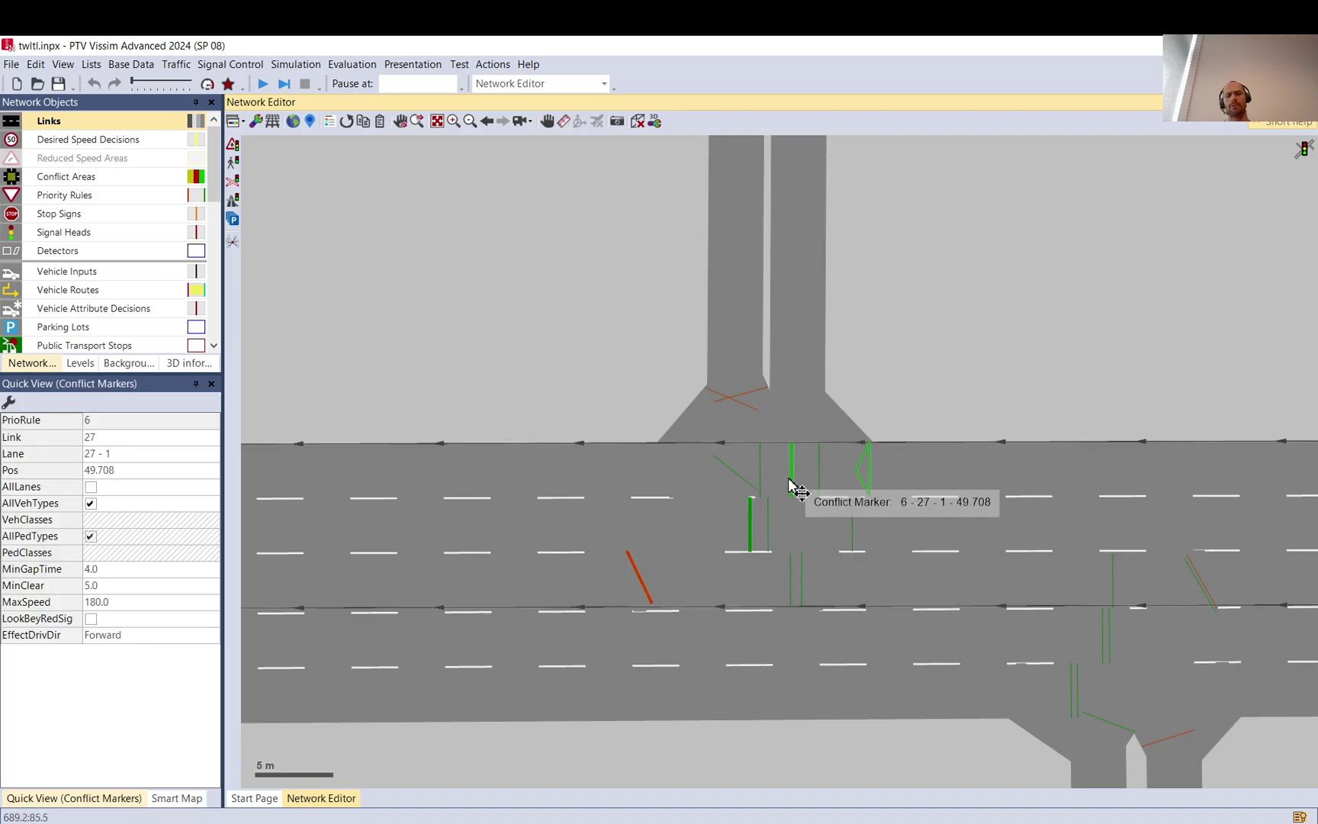
pyautogui.click(744, 536)
pyautogui.click(884, 361)
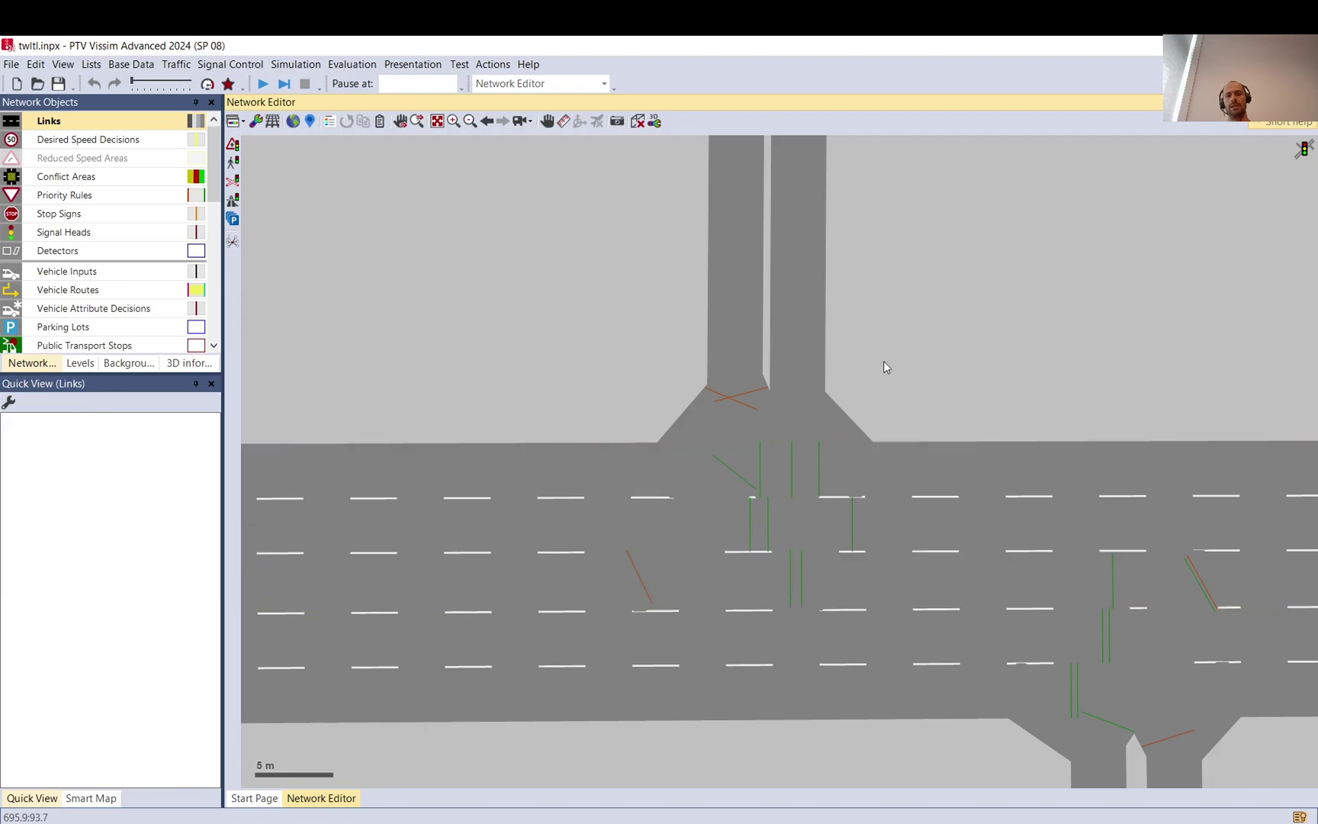
pyautogui.click(791, 487)
pyautogui.click(752, 535)
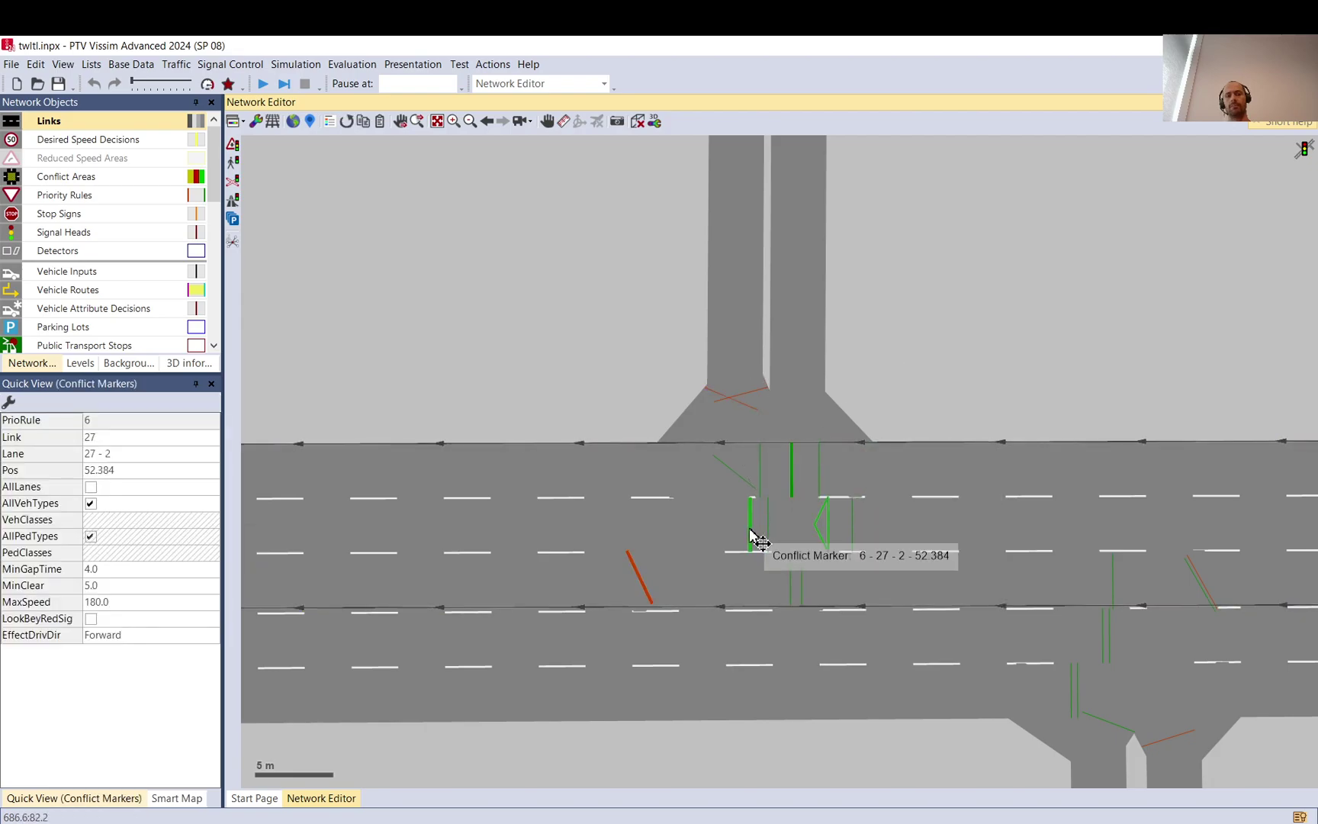
pyautogui.moveTo(826, 488)
pyautogui.mouseDown()
pyautogui.moveTo(798, 481)
pyautogui.moveTo(797, 492)
pyautogui.moveTo(862, 473)
pyautogui.mouseUp()
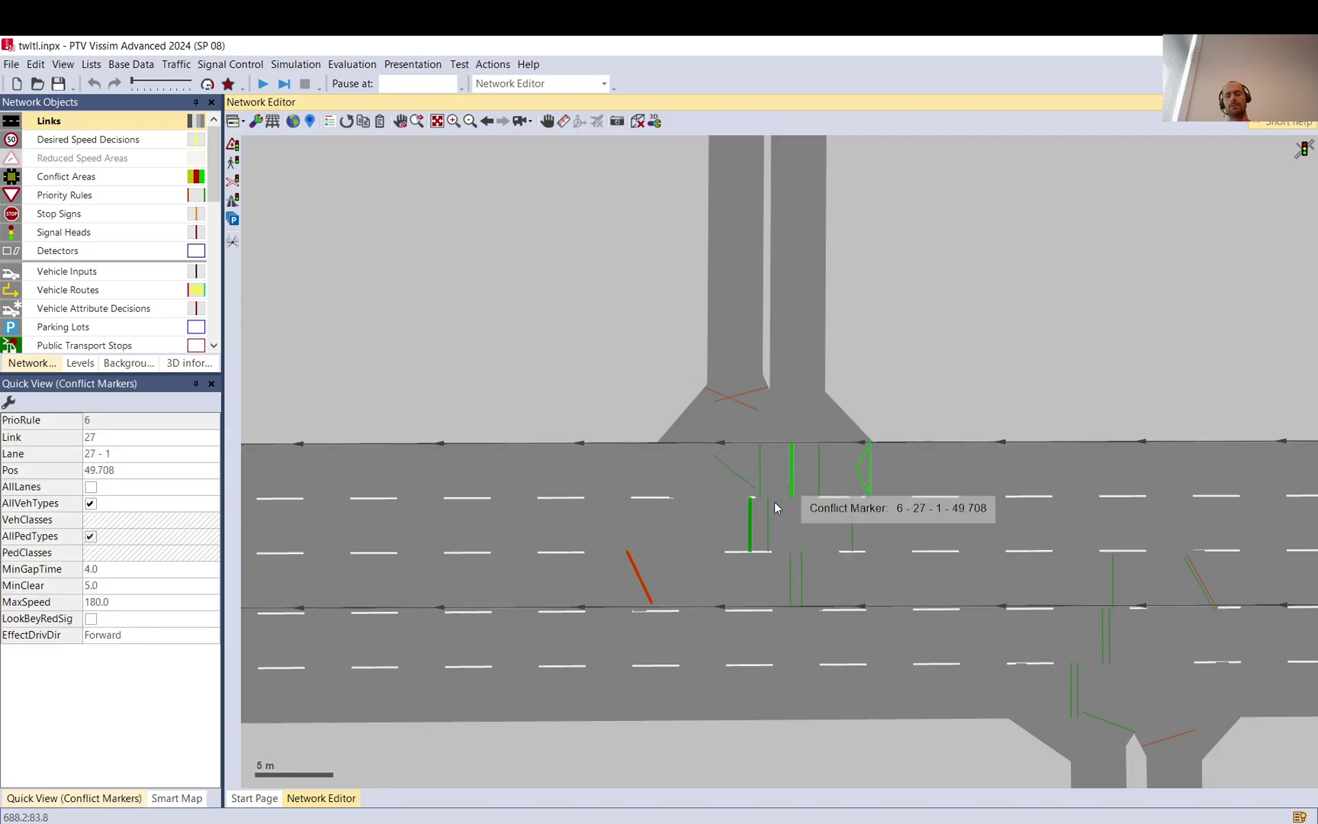
pyautogui.click(957, 353)
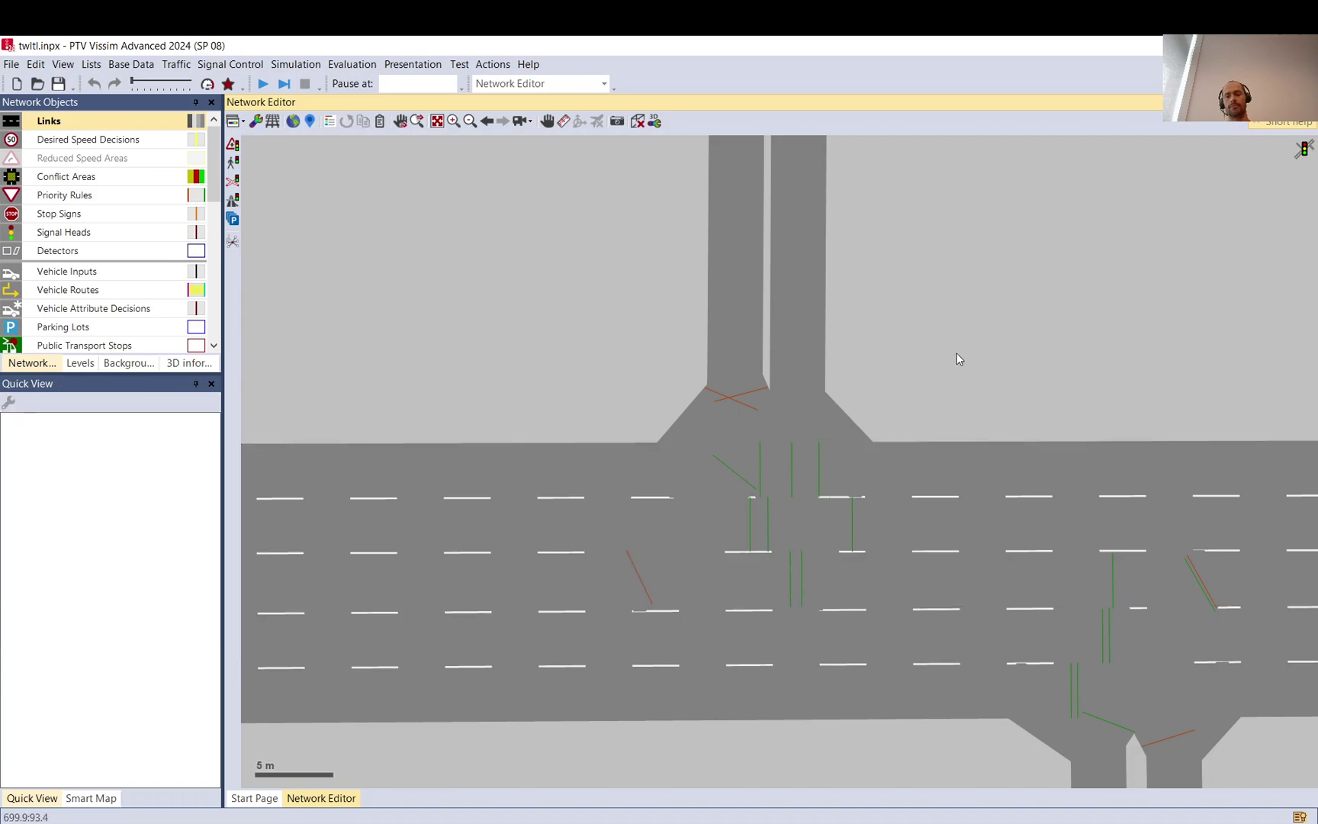
# Inspect priority rule 10 at the northern side road, and select its left-turn connector 10020
pyautogui.click(760, 404)
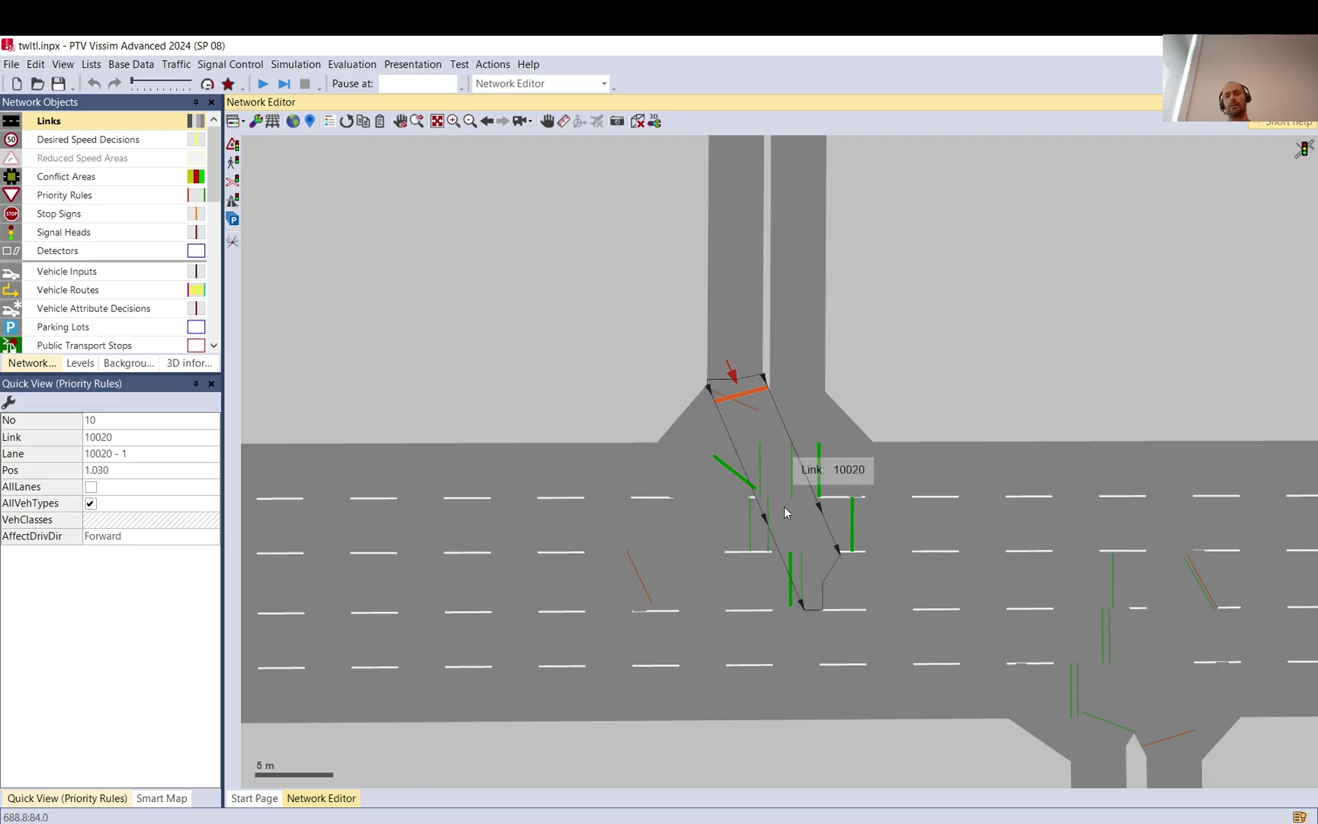
pyautogui.click(823, 567)
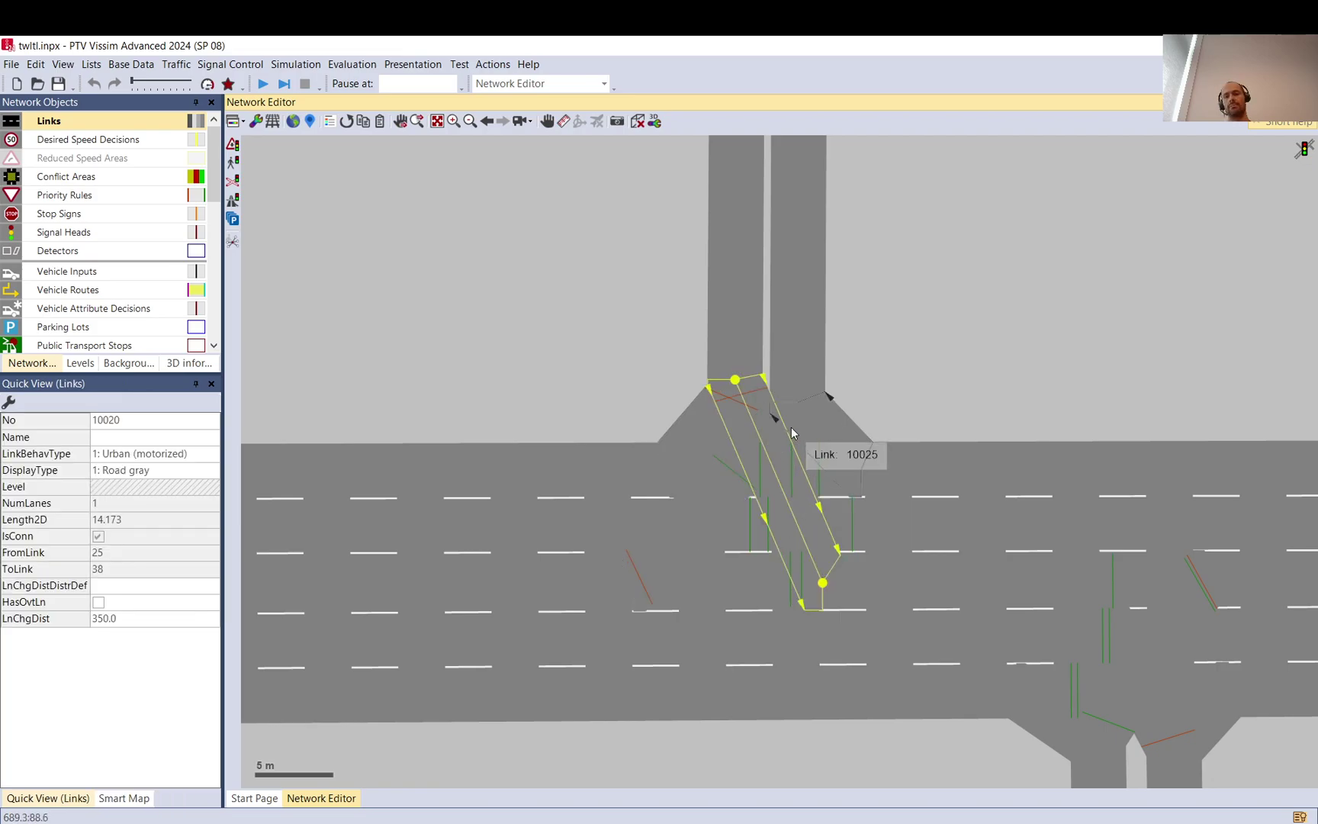
# Inspect right-turn connector 10025 into the northern side road and reduced speed area 4 on connector 10026
pyautogui.click(821, 442)
pyautogui.click(827, 429)
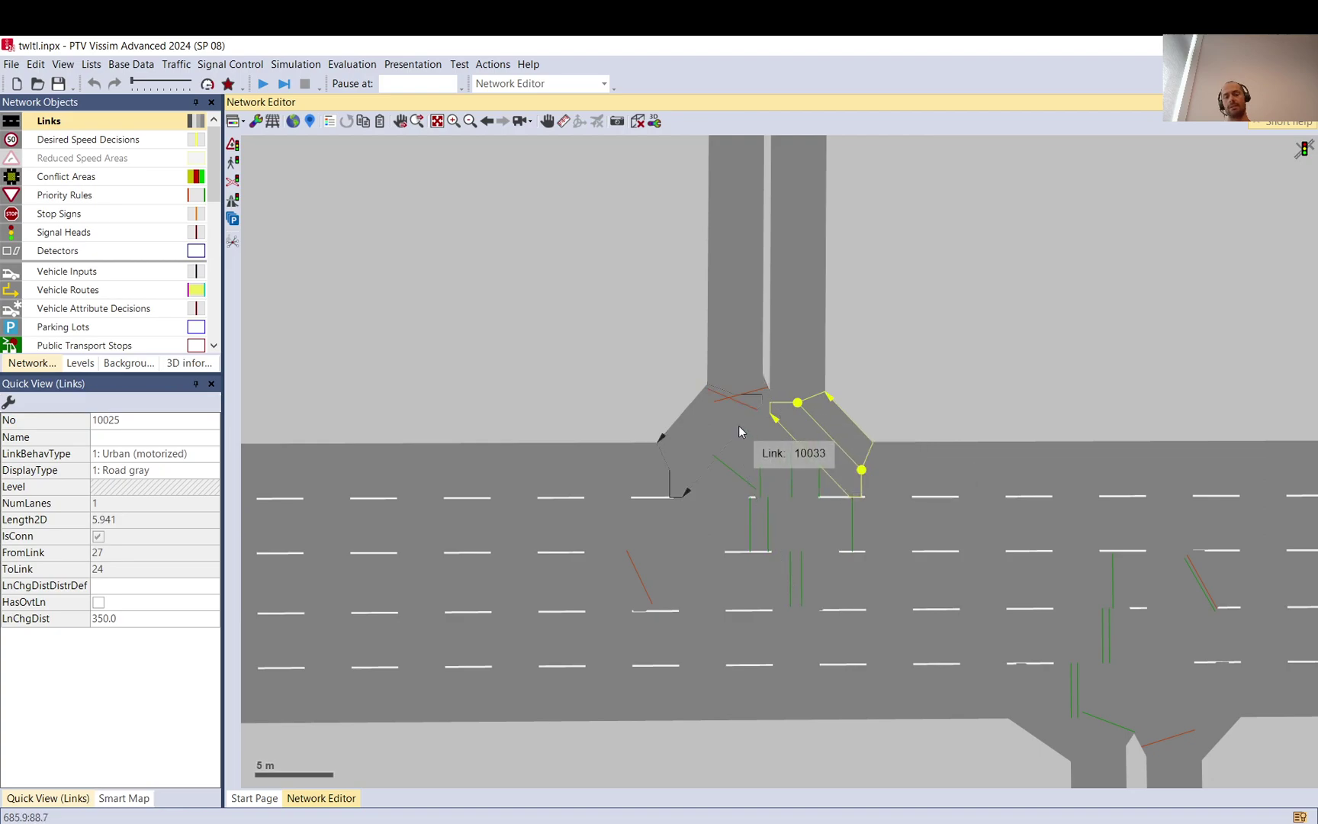
pyautogui.click(99, 158)
pyautogui.click(721, 499)
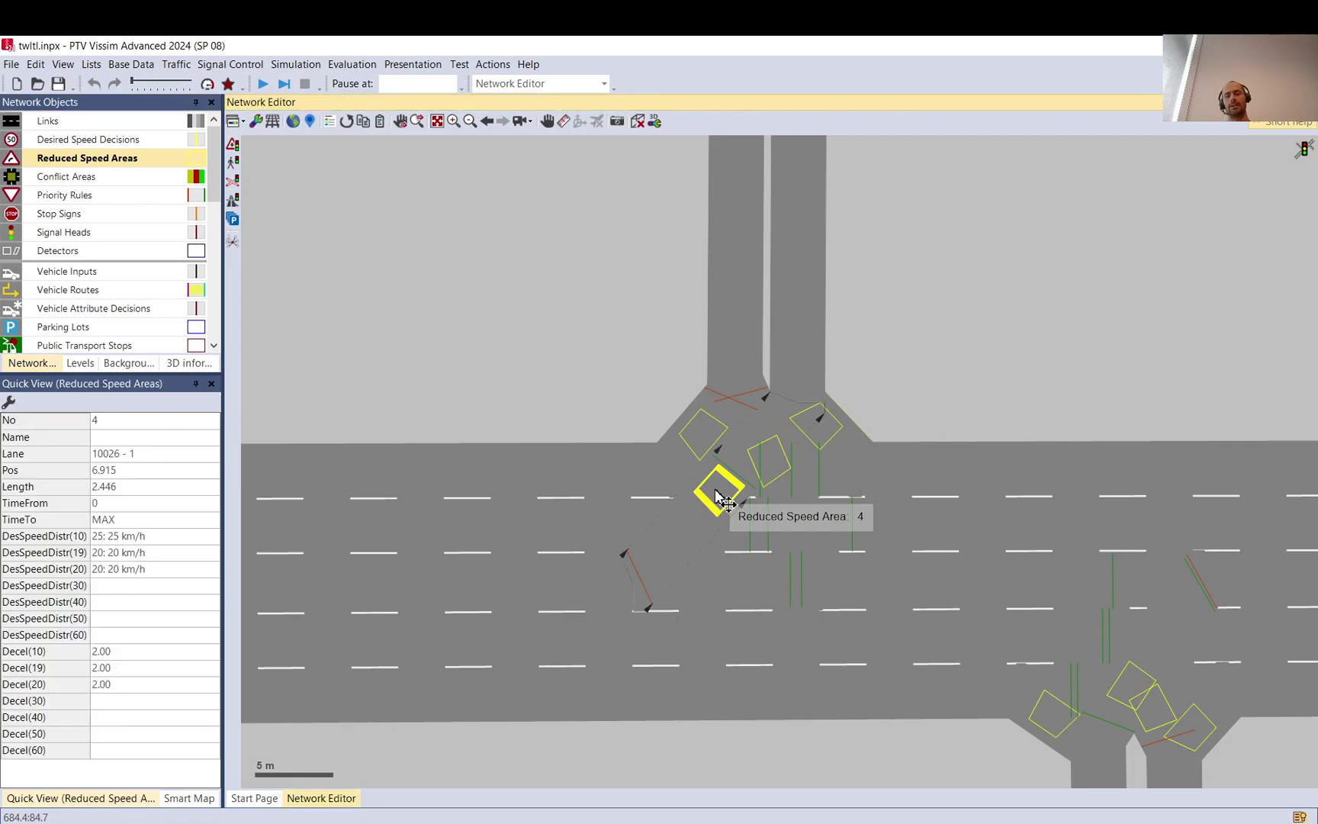
pyautogui.click(120, 125)
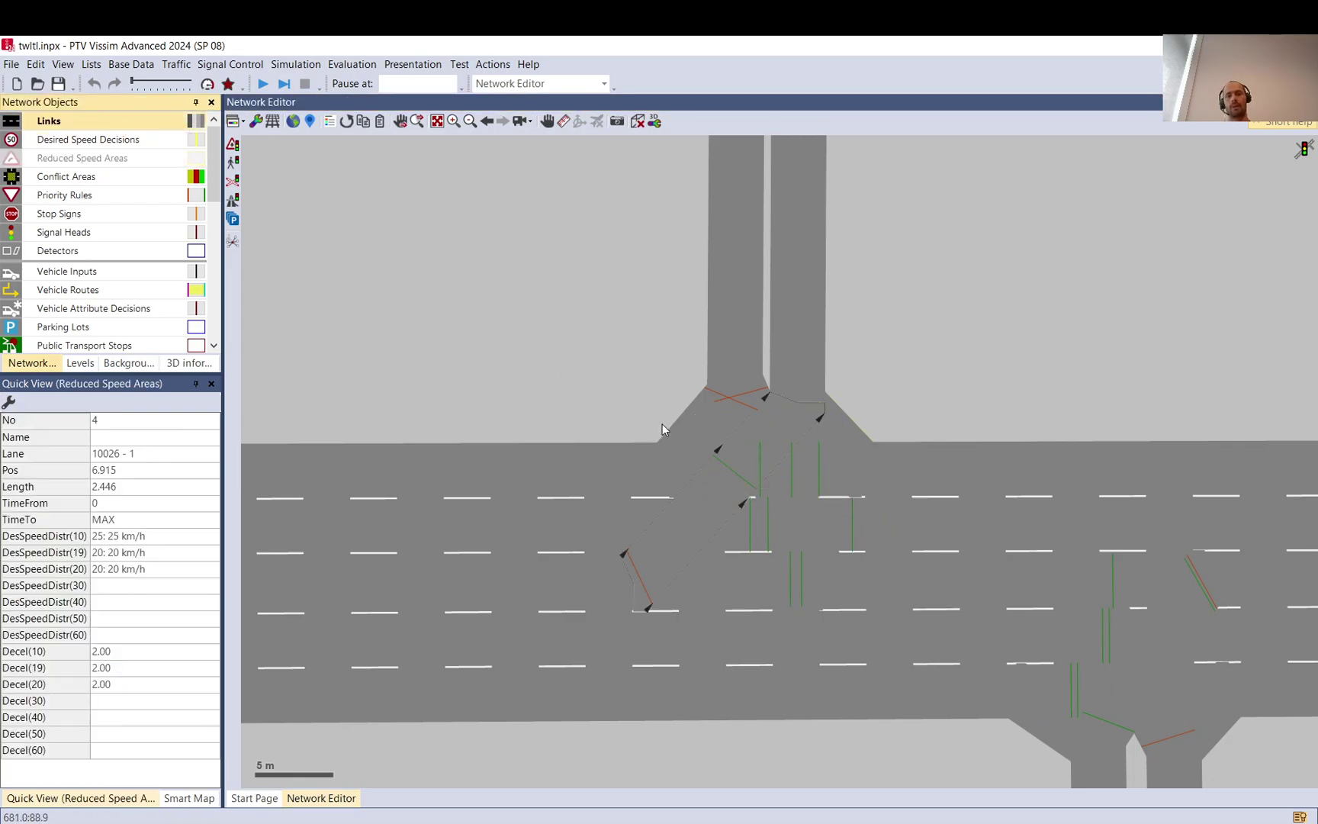
# Check the gap time and clearance settings of priority rule 10's conflict markers on lanes 3 and 1 of link 27
pyautogui.click(752, 393)
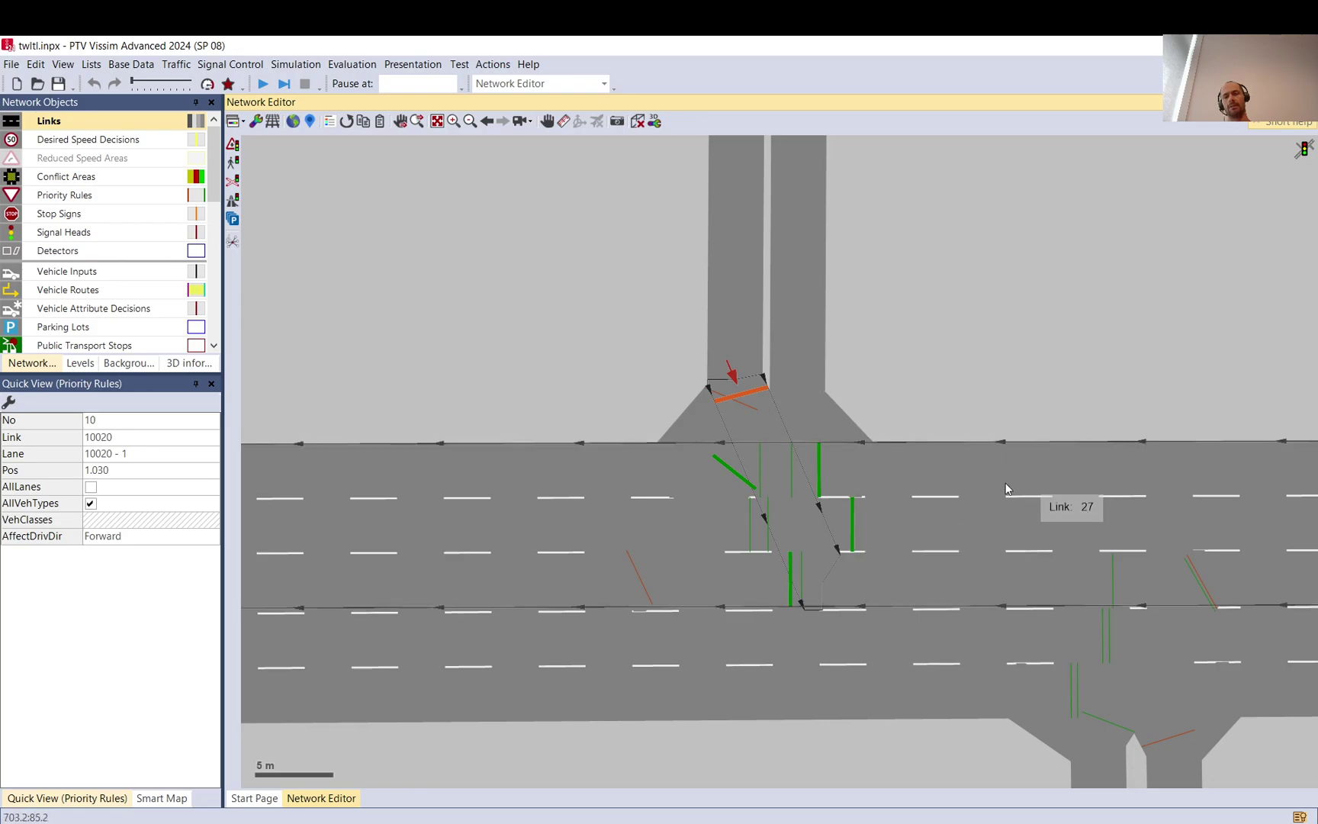
pyautogui.click(790, 604)
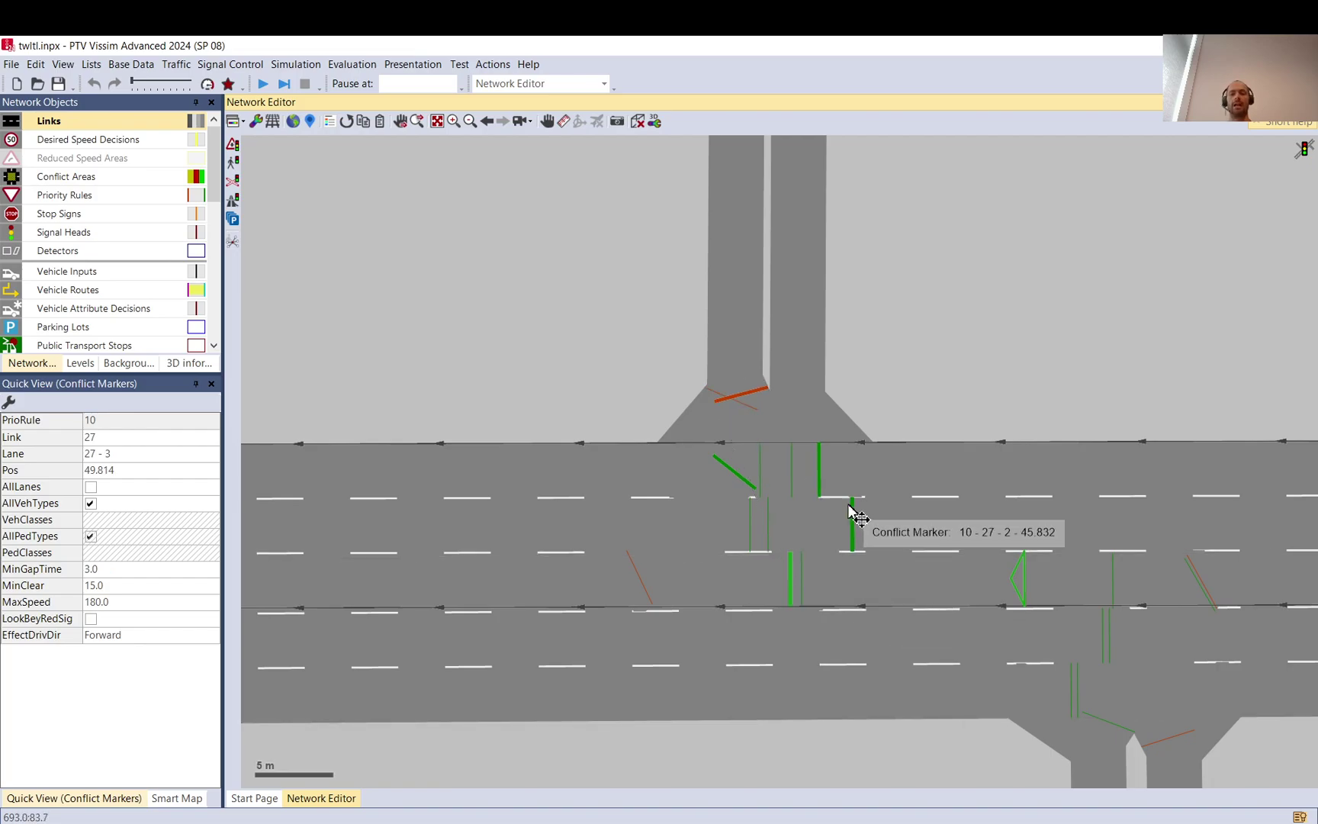
pyautogui.click(821, 483)
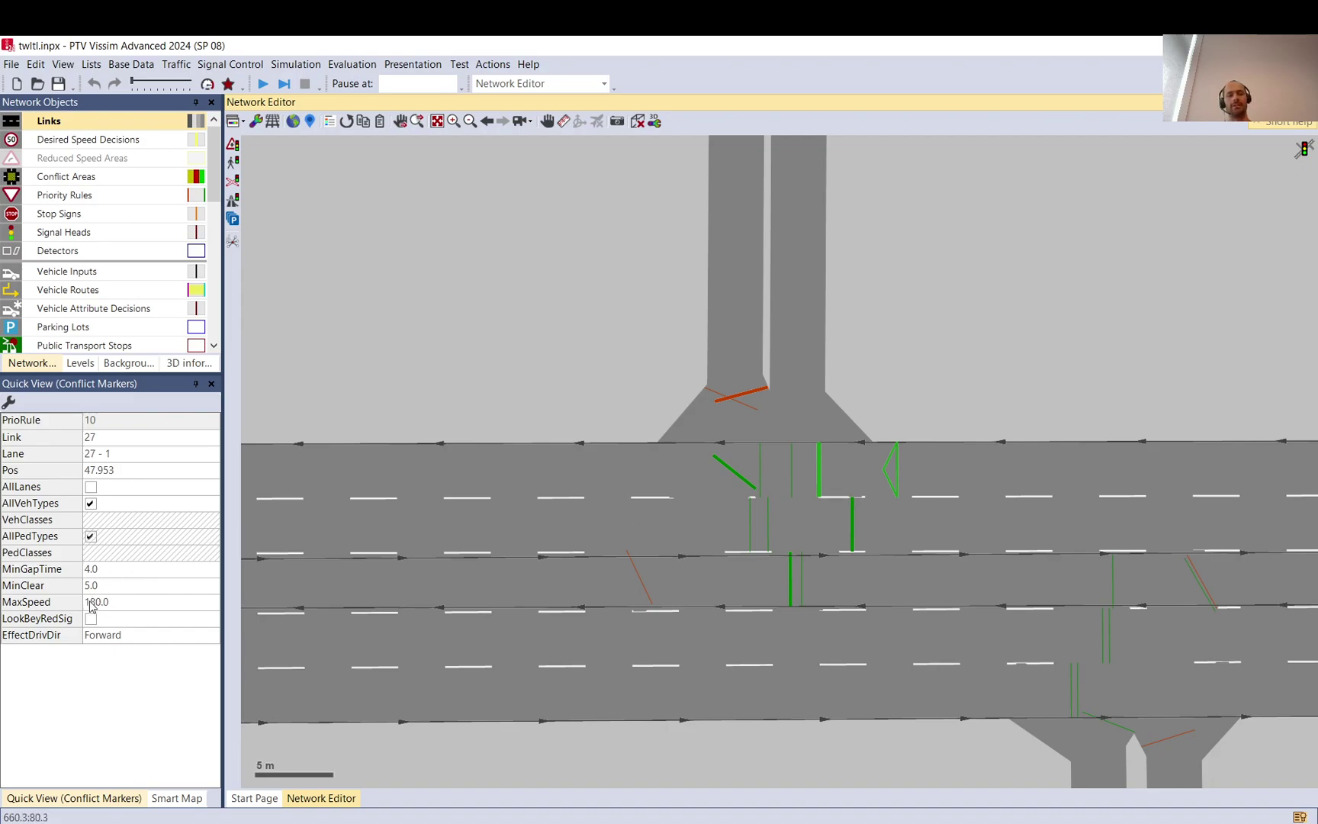
pyautogui.doubleClick(823, 482)
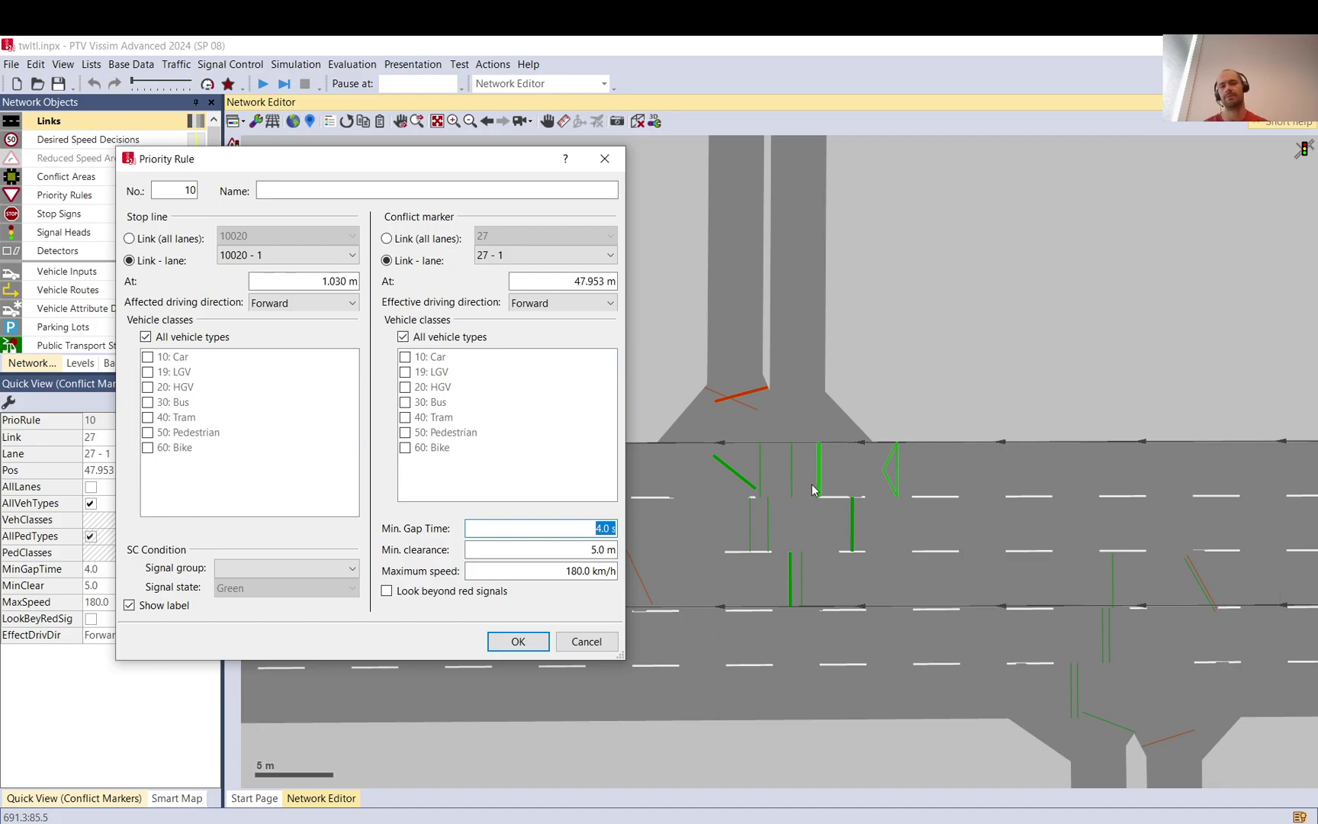
pyautogui.click(561, 550)
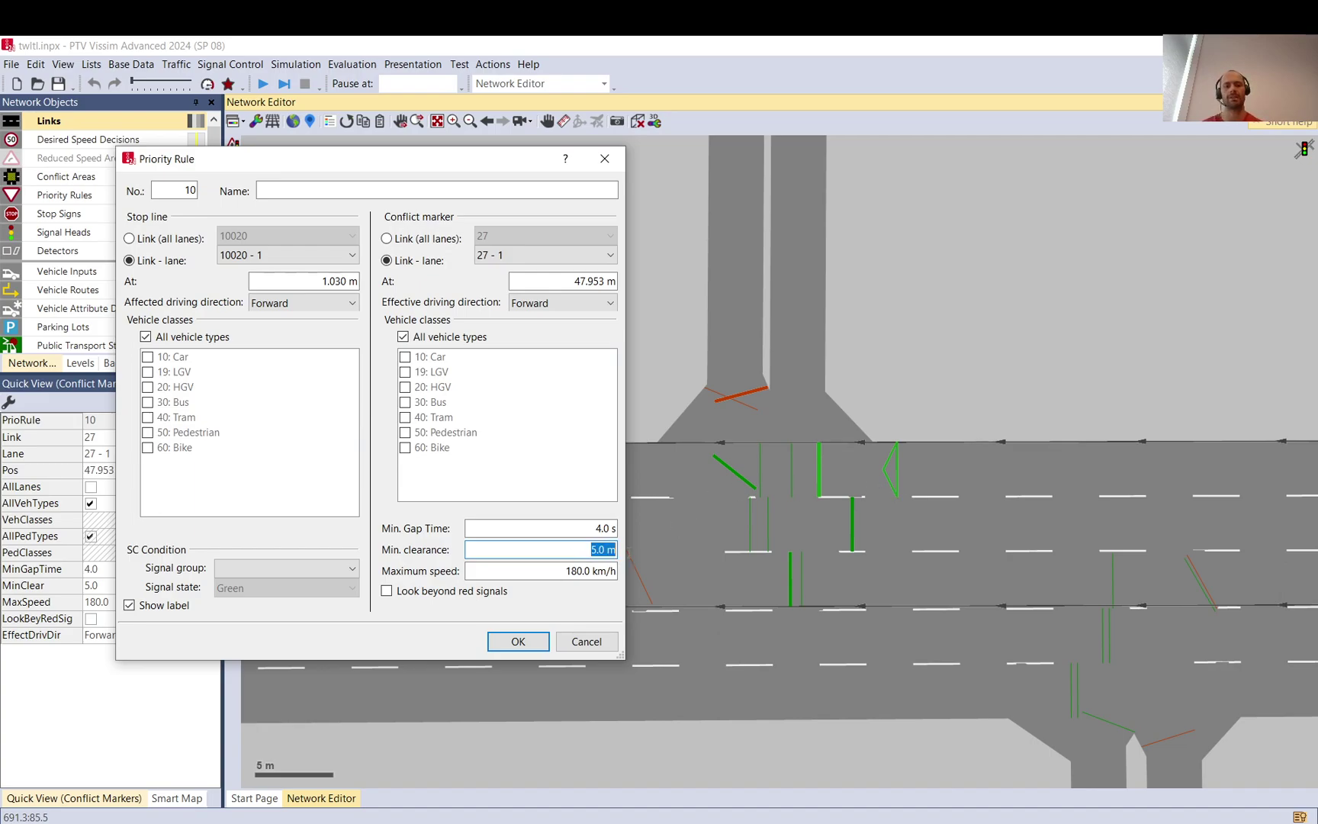
pyautogui.click(608, 642)
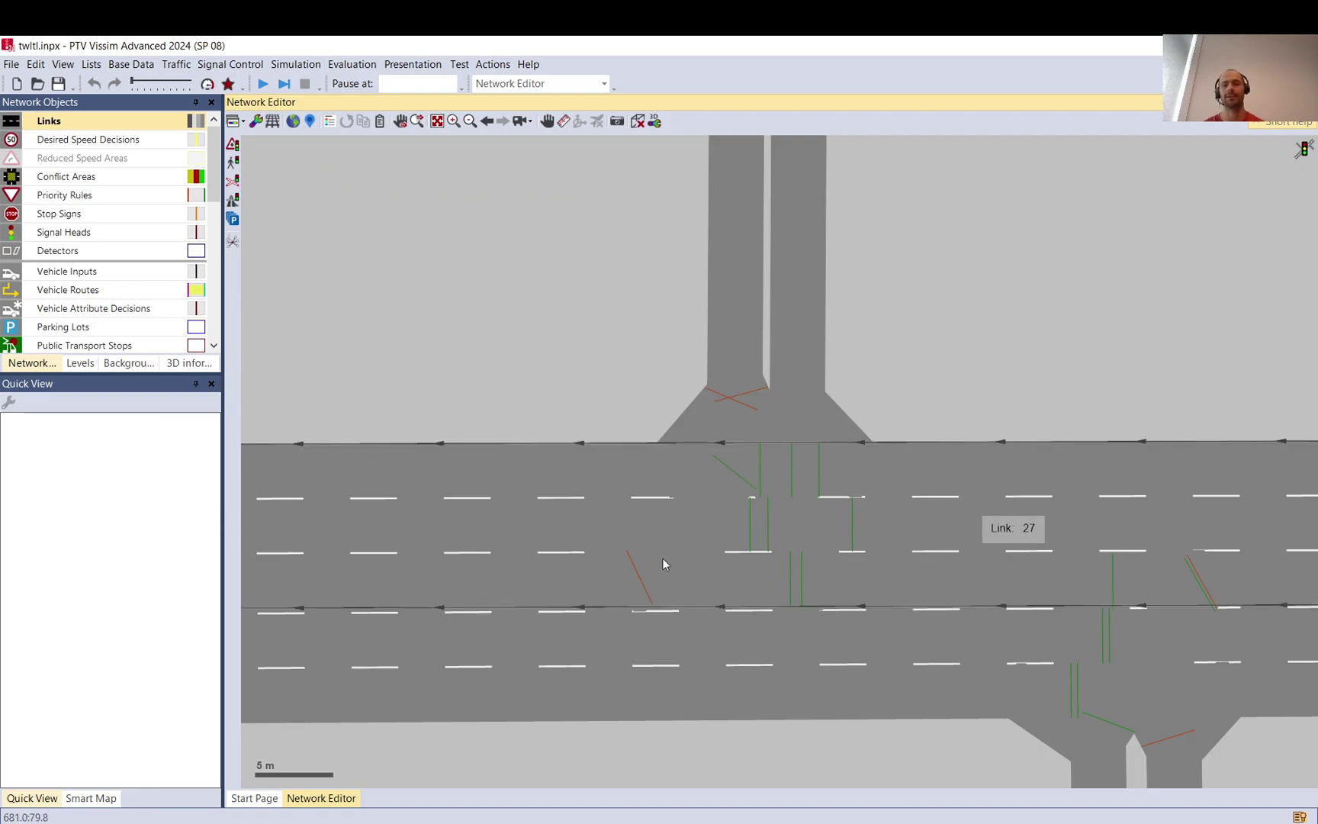
# Recheck priority rule 10's conflict marker on lane 3 of link 27, and highlight link 38, leaving it unselected
pyautogui.click(759, 398)
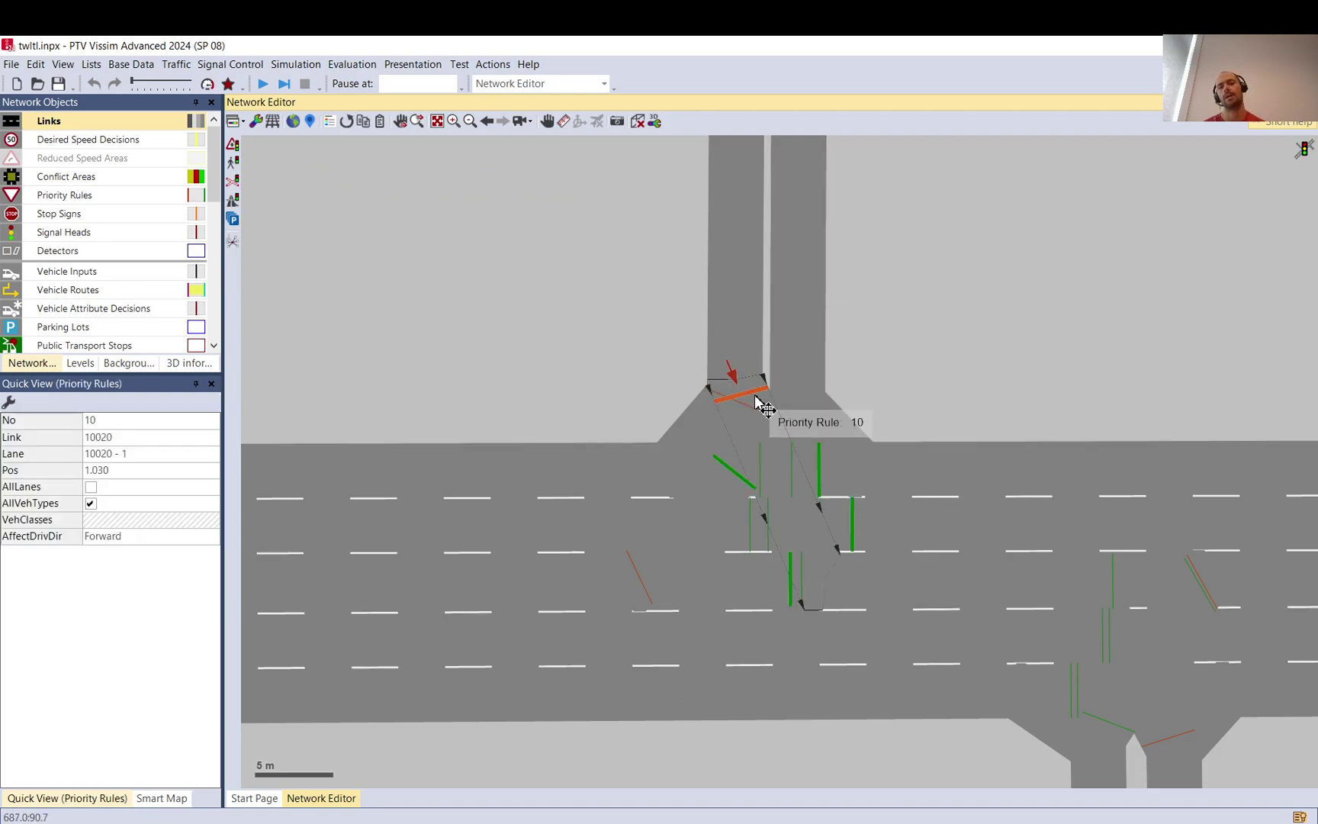
pyautogui.click(795, 607)
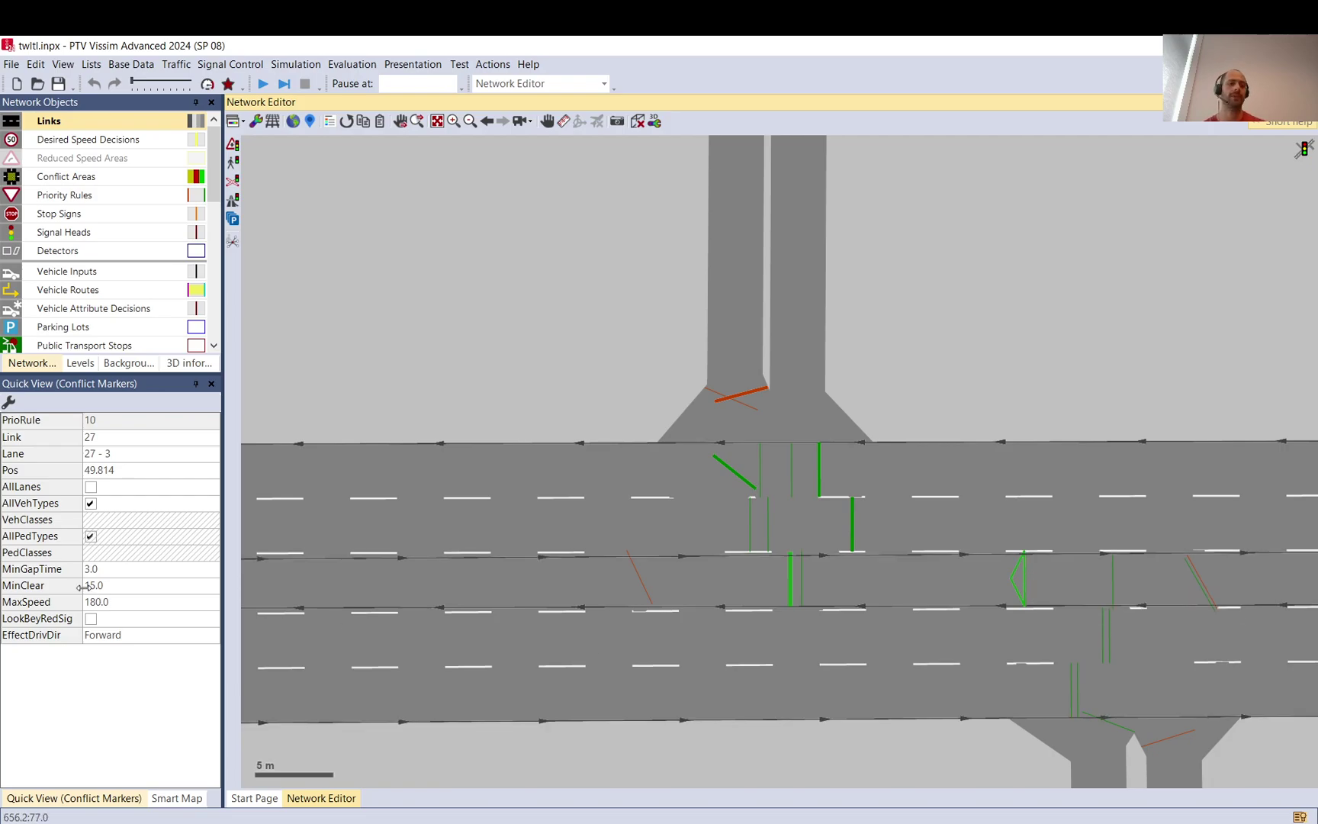
pyautogui.moveTo(747, 582); pyautogui.dragTo(584, 511)
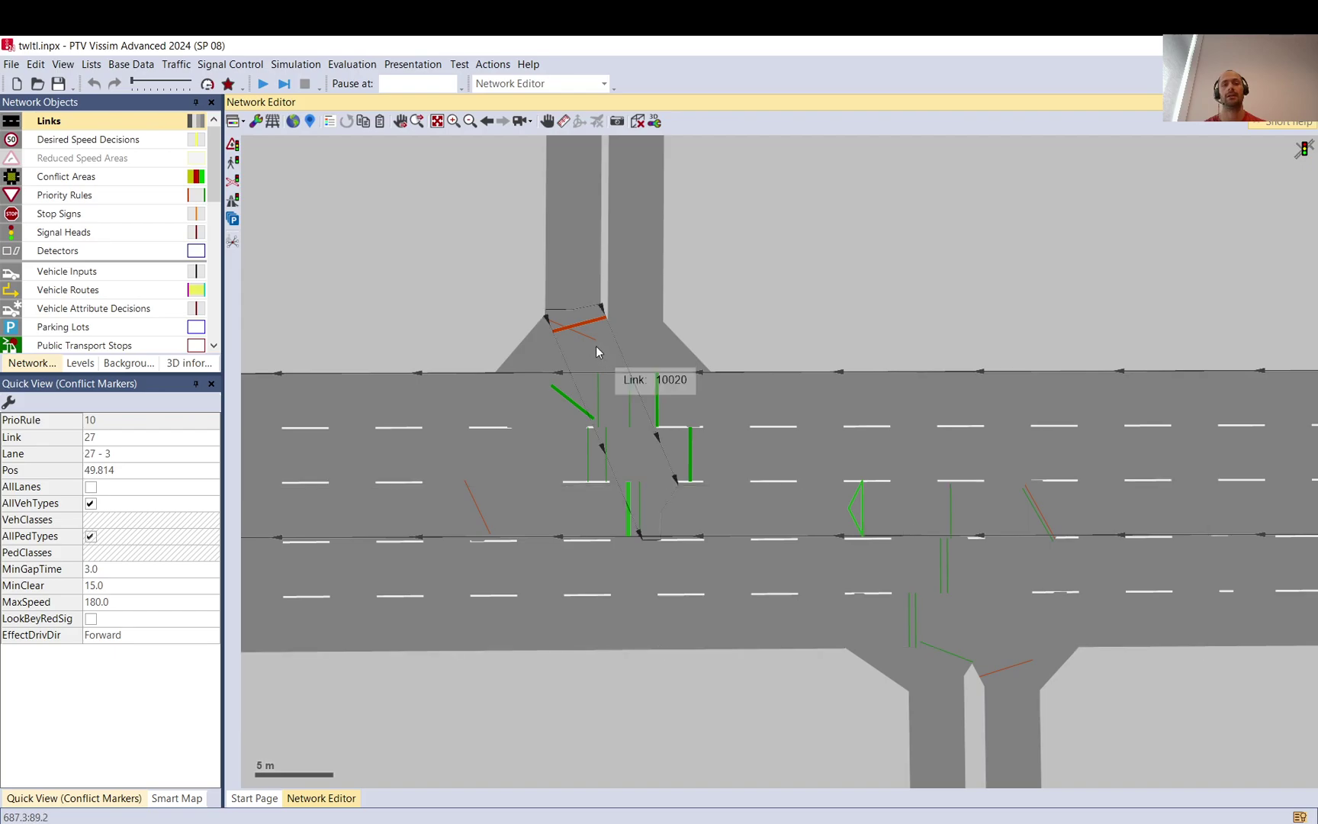
pyautogui.click(712, 565)
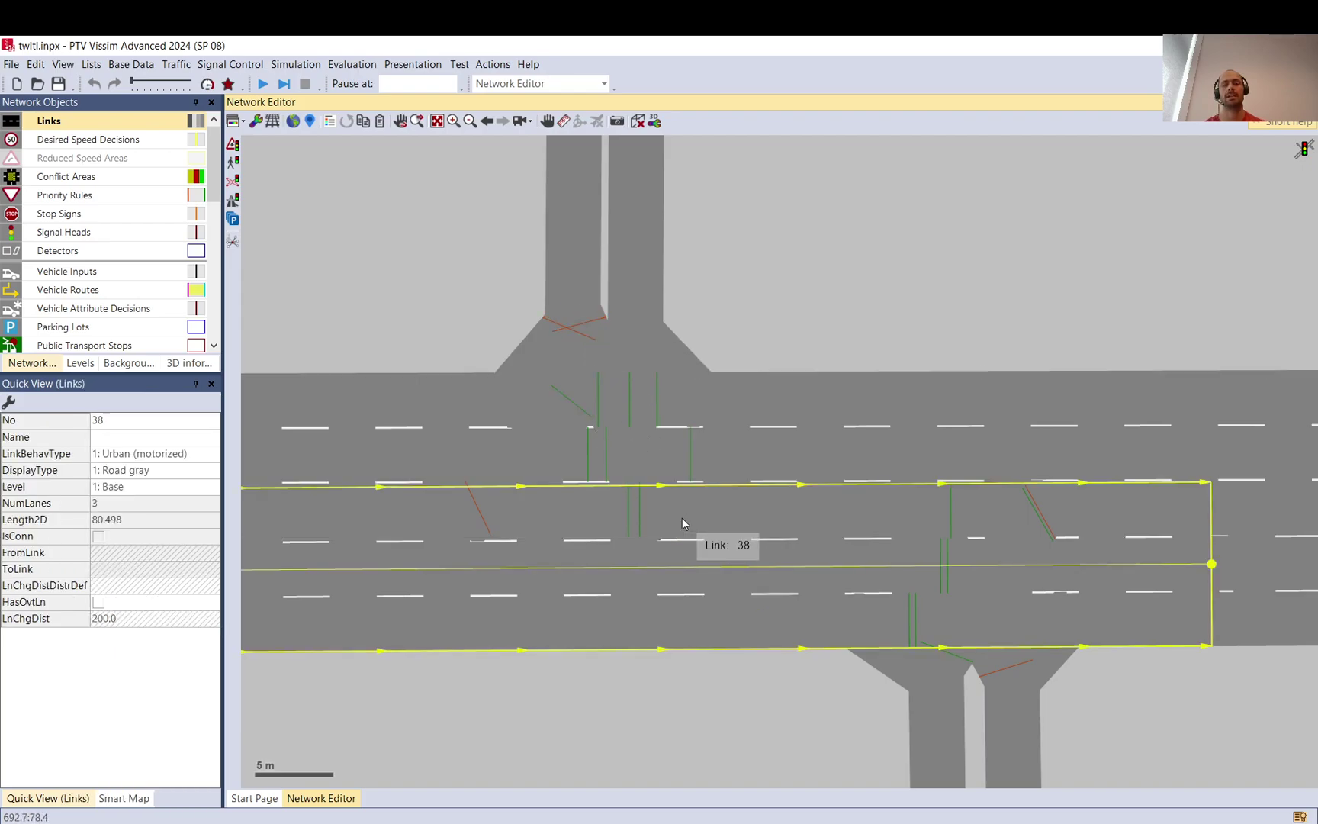
pyautogui.click(773, 221)
# Inspect priority rule 10's stop line and its conflict markers on lane 3 of link 27 and on connector 10026
pyautogui.click(596, 326)
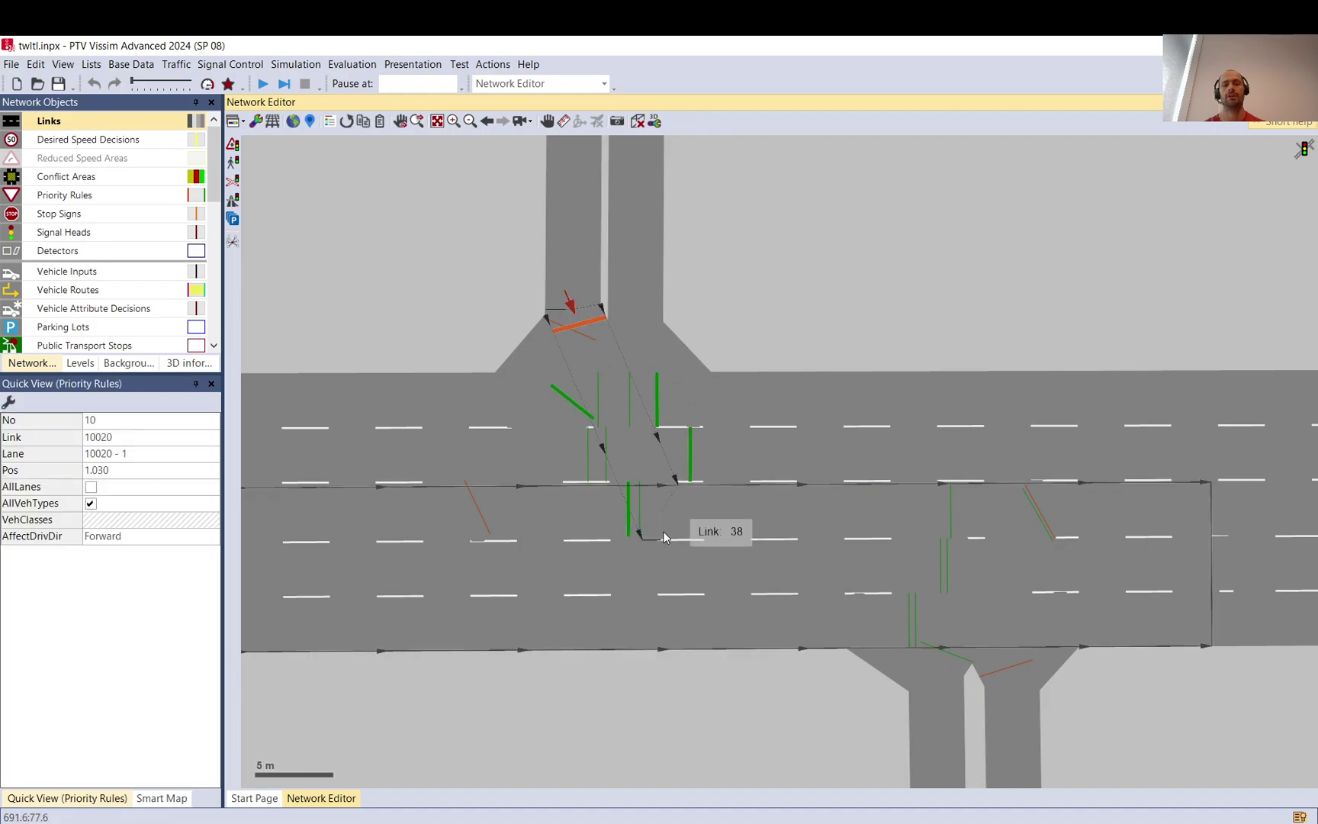
pyautogui.click(635, 530)
pyautogui.moveTo(633, 537); pyautogui.dragTo(856, 511)
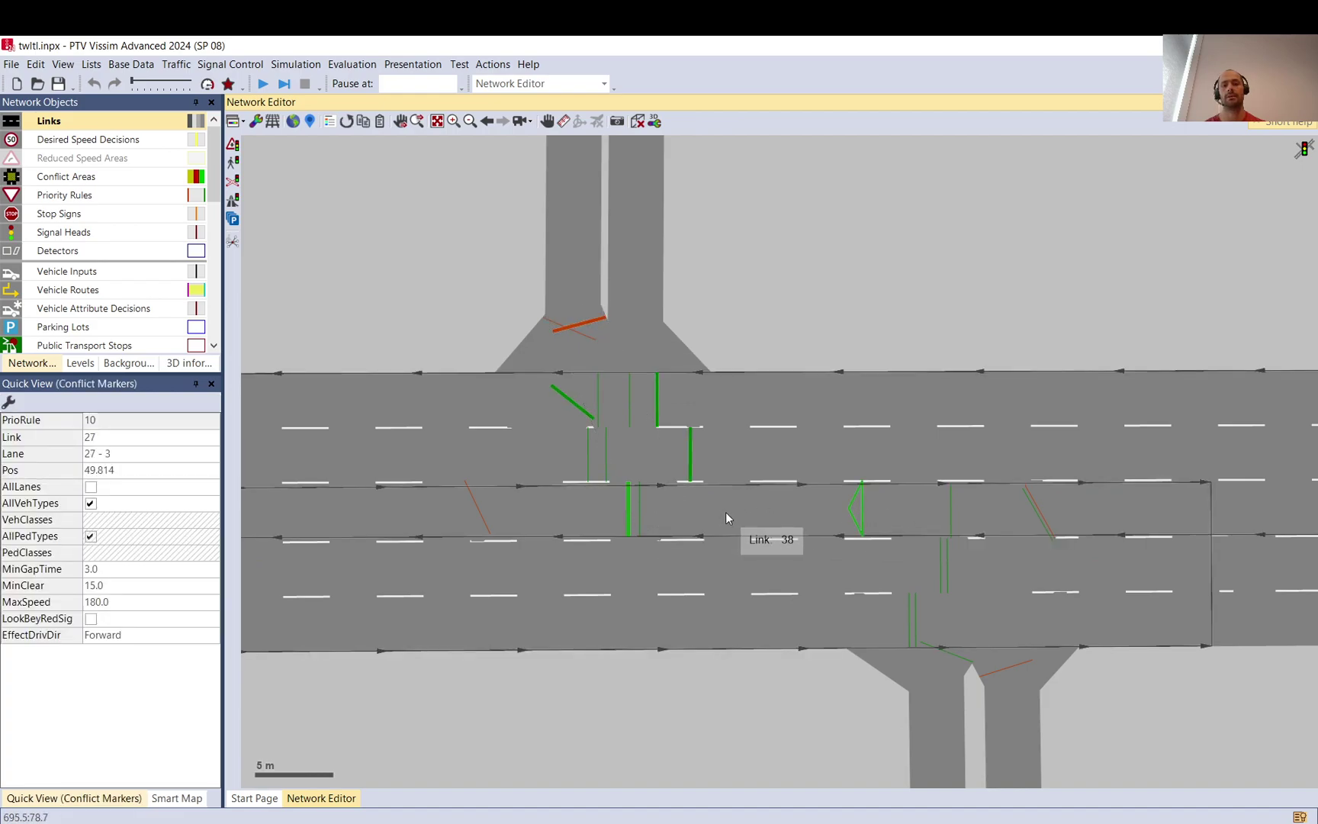
pyautogui.click(589, 327)
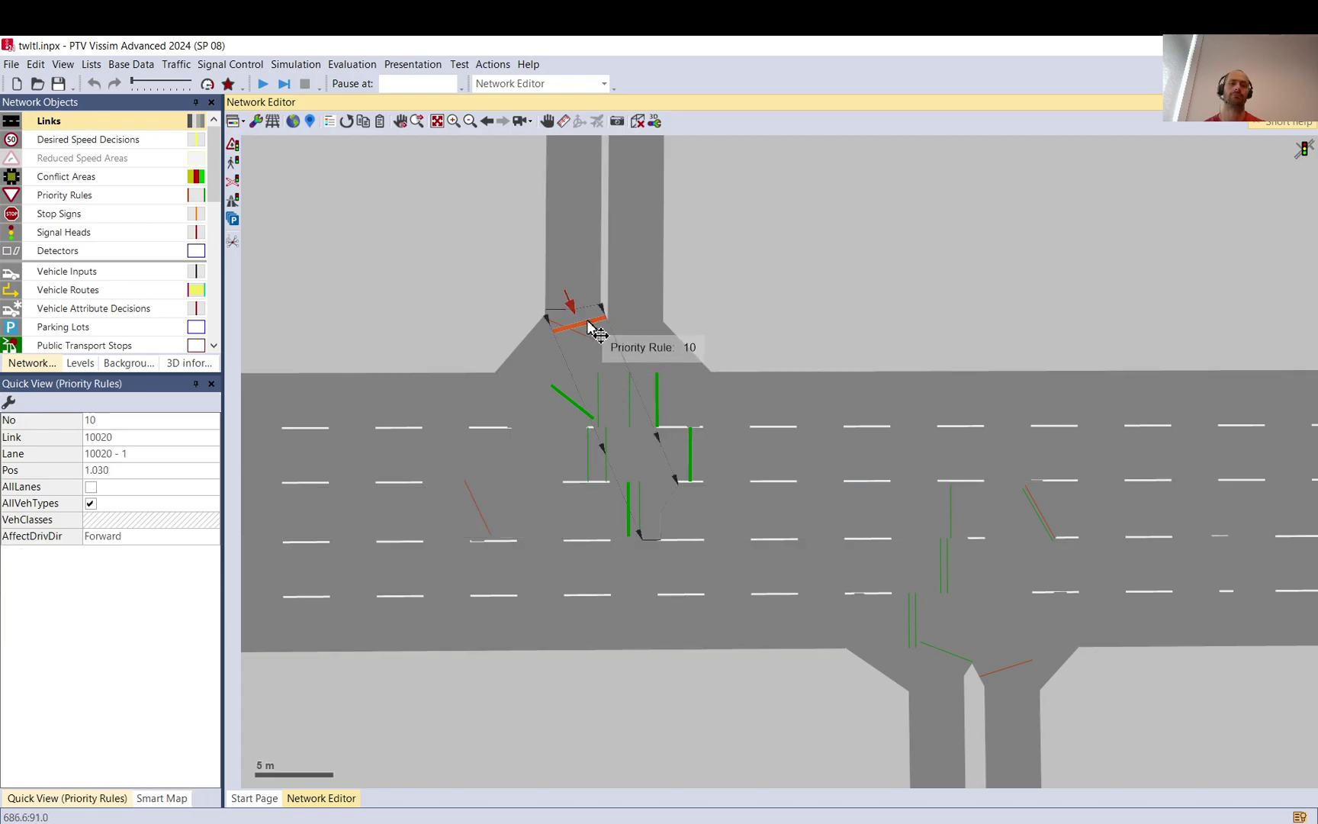
pyautogui.click(580, 418)
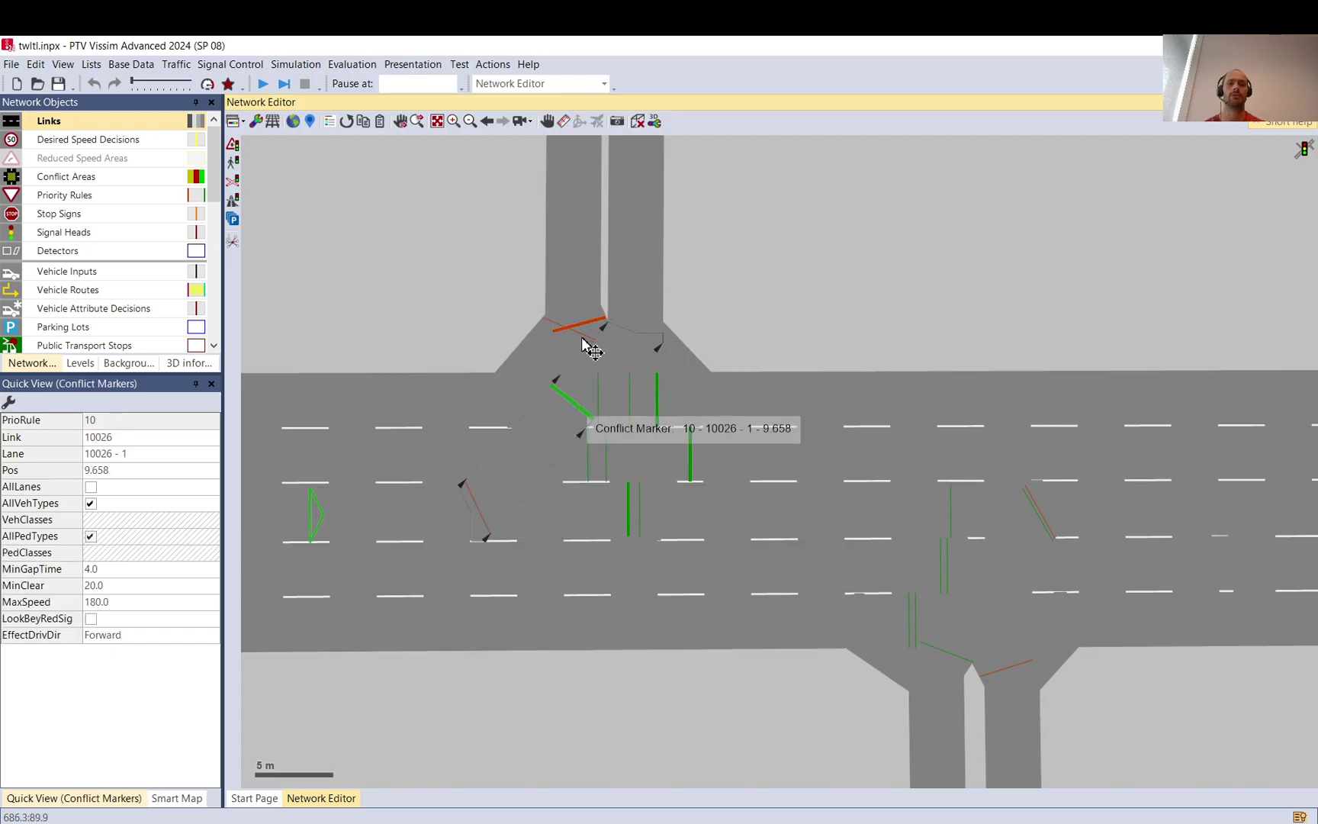
pyautogui.moveTo(665, 307); pyautogui.dragTo(834, 276)
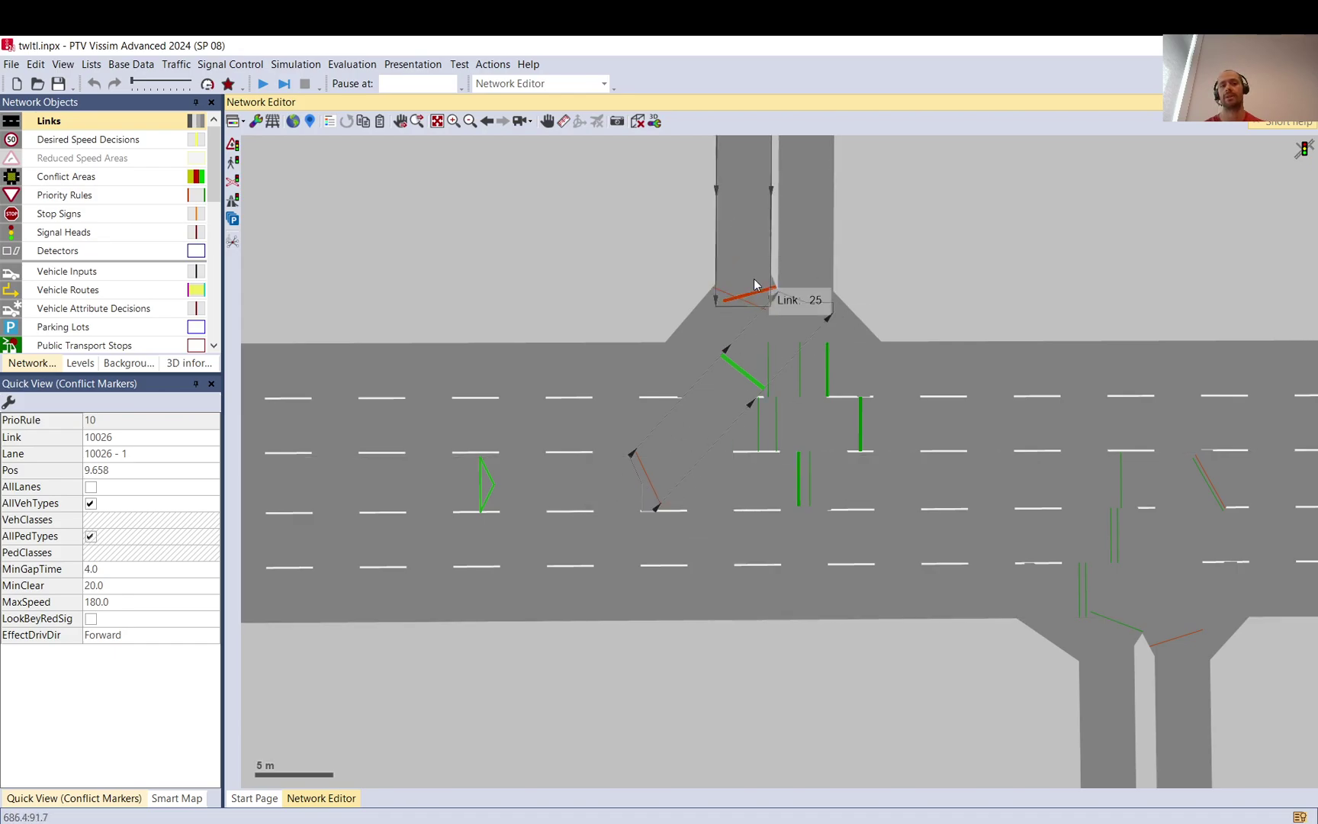
pyautogui.click(928, 233)
# Inspect right-turn connector 10035 at the southern side road, leaving it unselected
pyautogui.moveTo(928, 233); pyautogui.dragTo(538, 193)
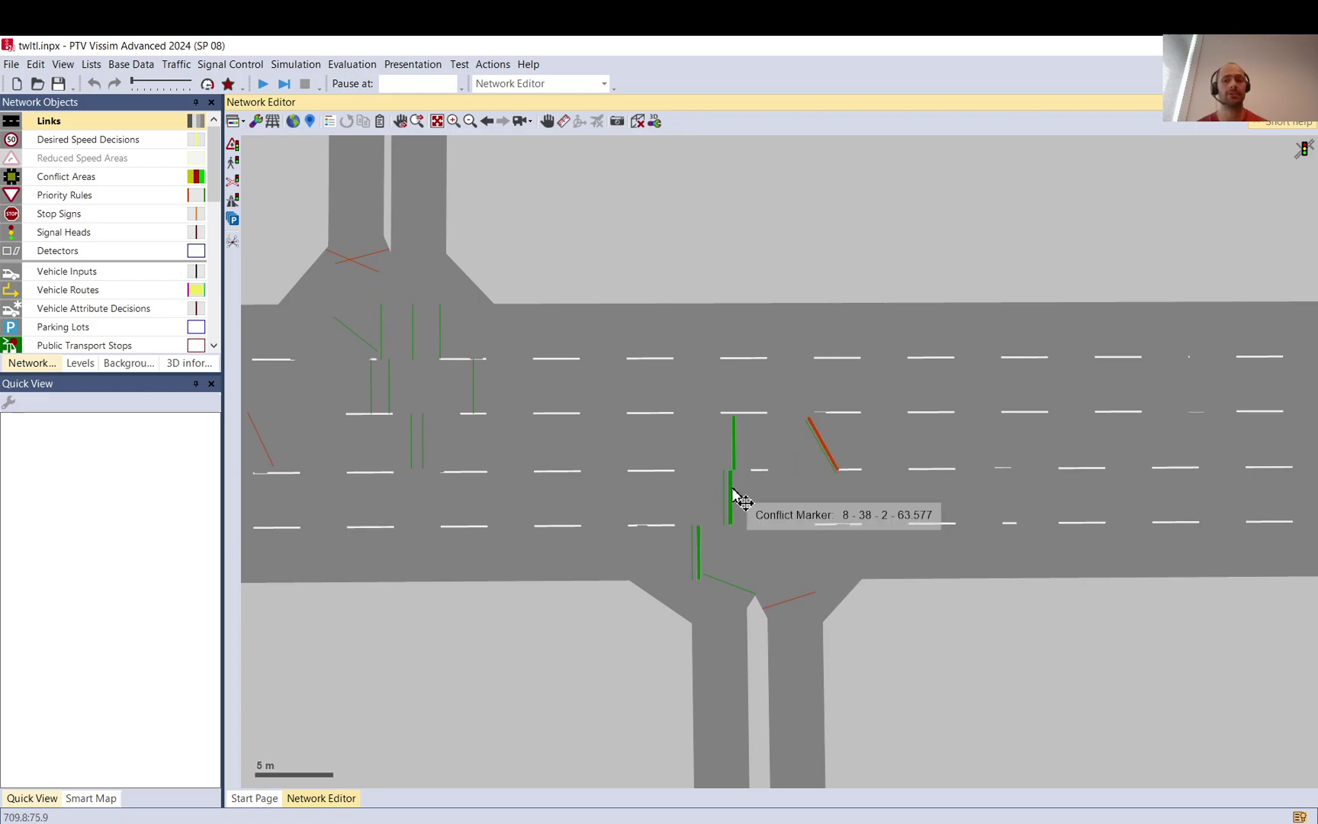
pyautogui.click(778, 600)
pyautogui.click(784, 608)
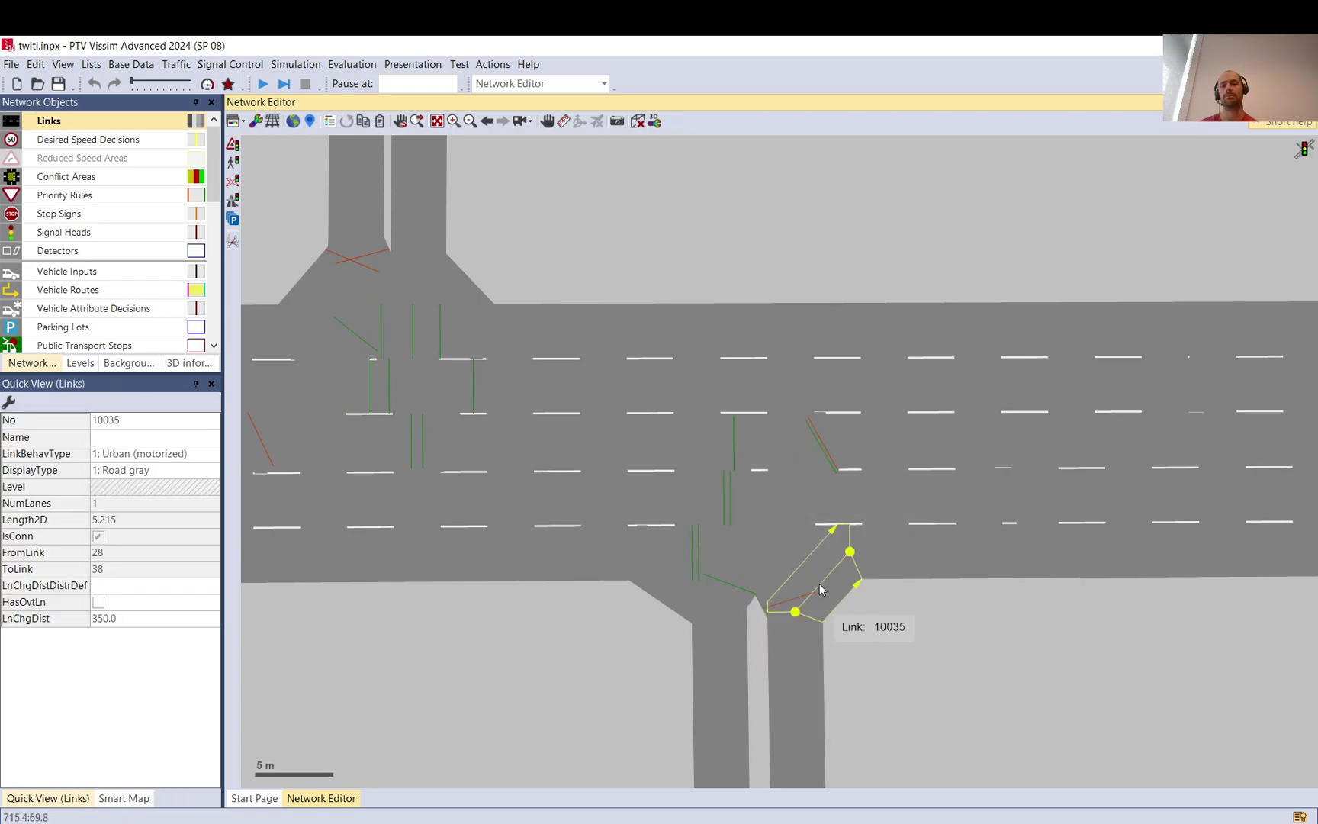
pyautogui.scroll(-3, 717, 428)
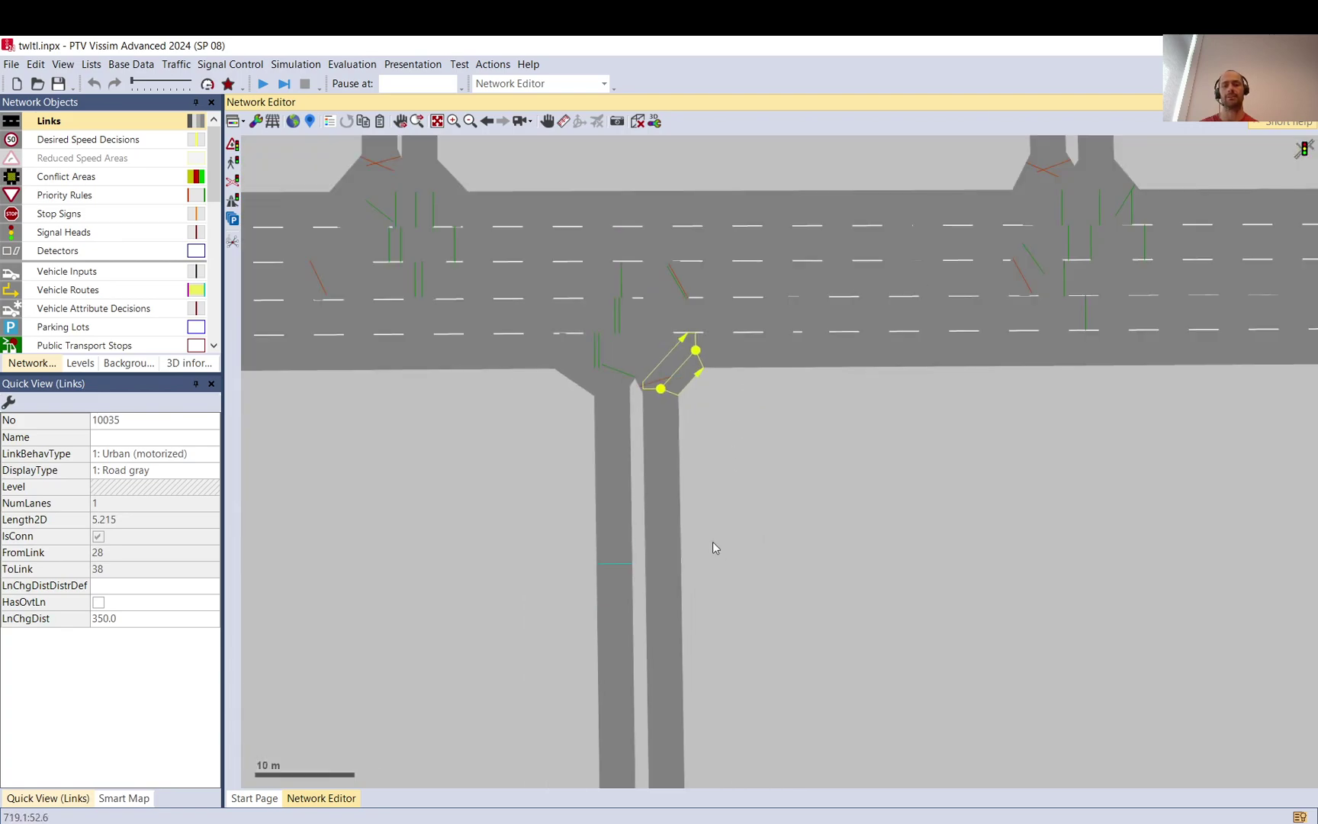
pyautogui.click(713, 542)
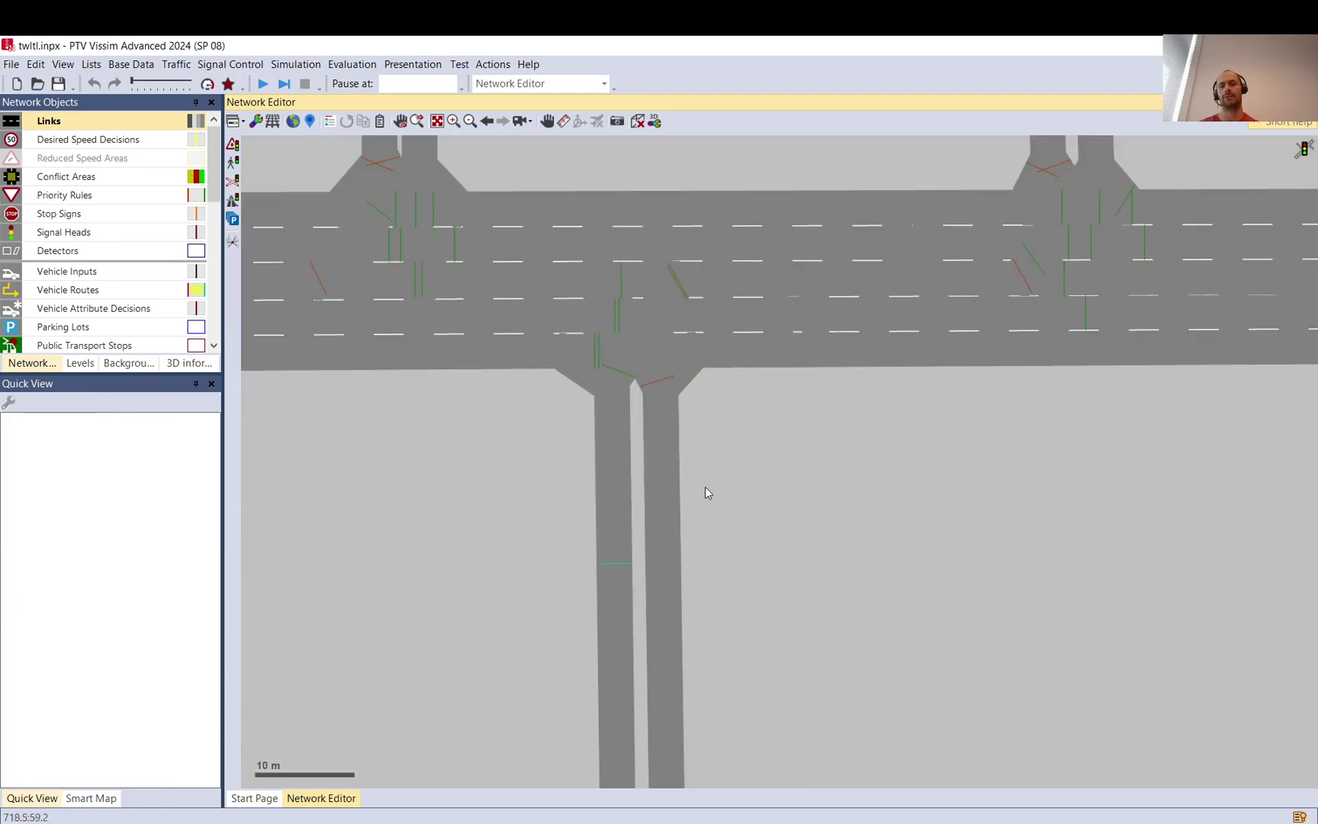
# Inspect priority rule 9's stop line on connector 10028 and its two conflict markers on connector 10034
pyautogui.scroll(3, 686, 488)
pyautogui.click(673, 489)
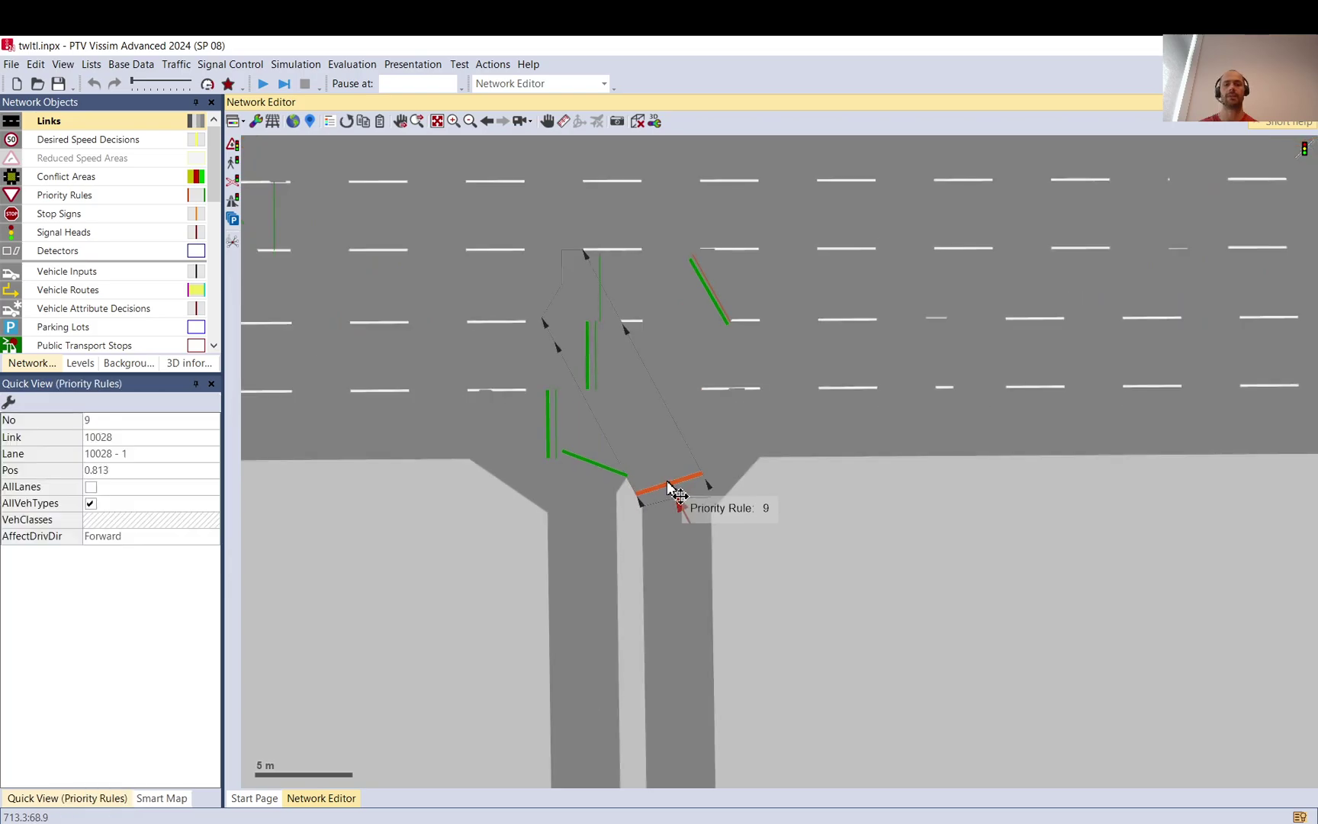
pyautogui.moveTo(777, 498); pyautogui.dragTo(965, 569)
pyautogui.click(915, 384)
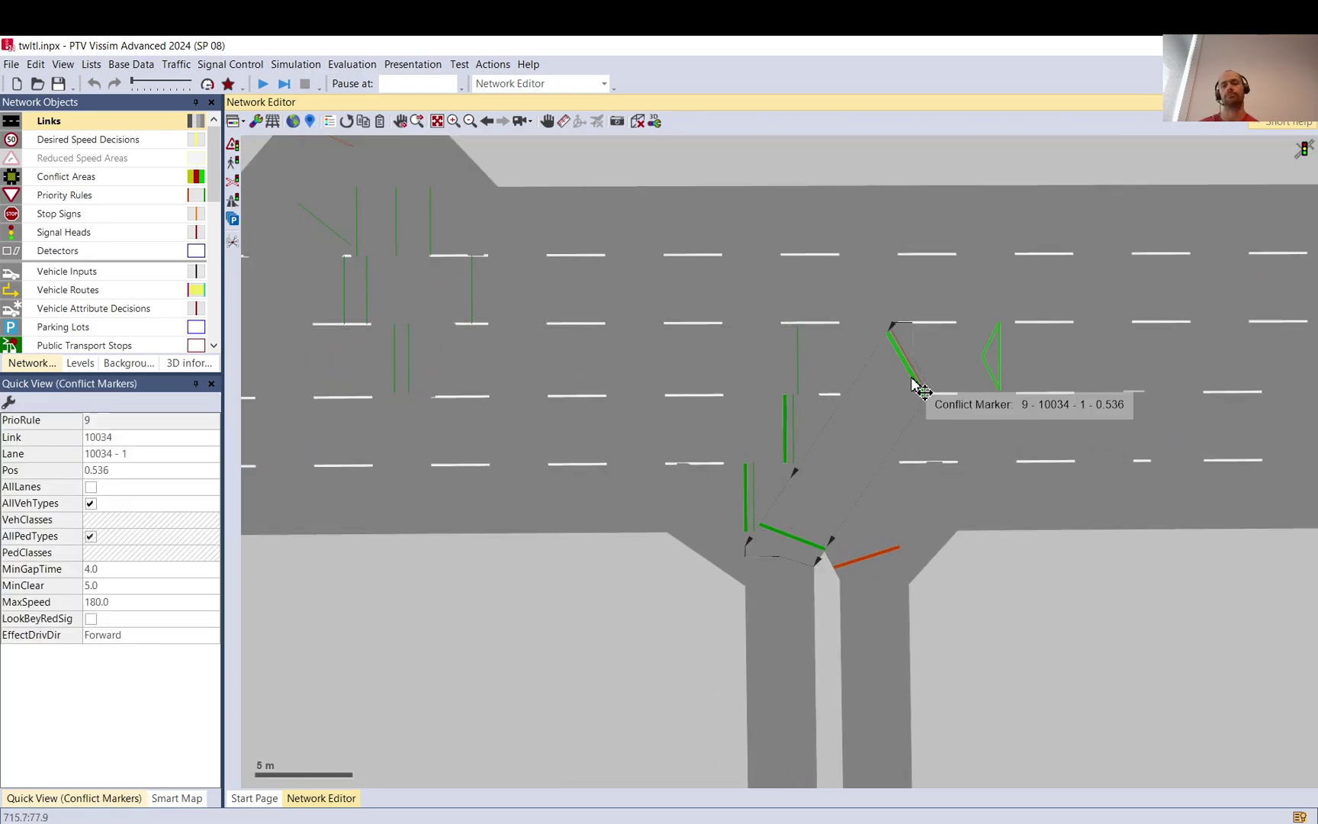
pyautogui.click(795, 543)
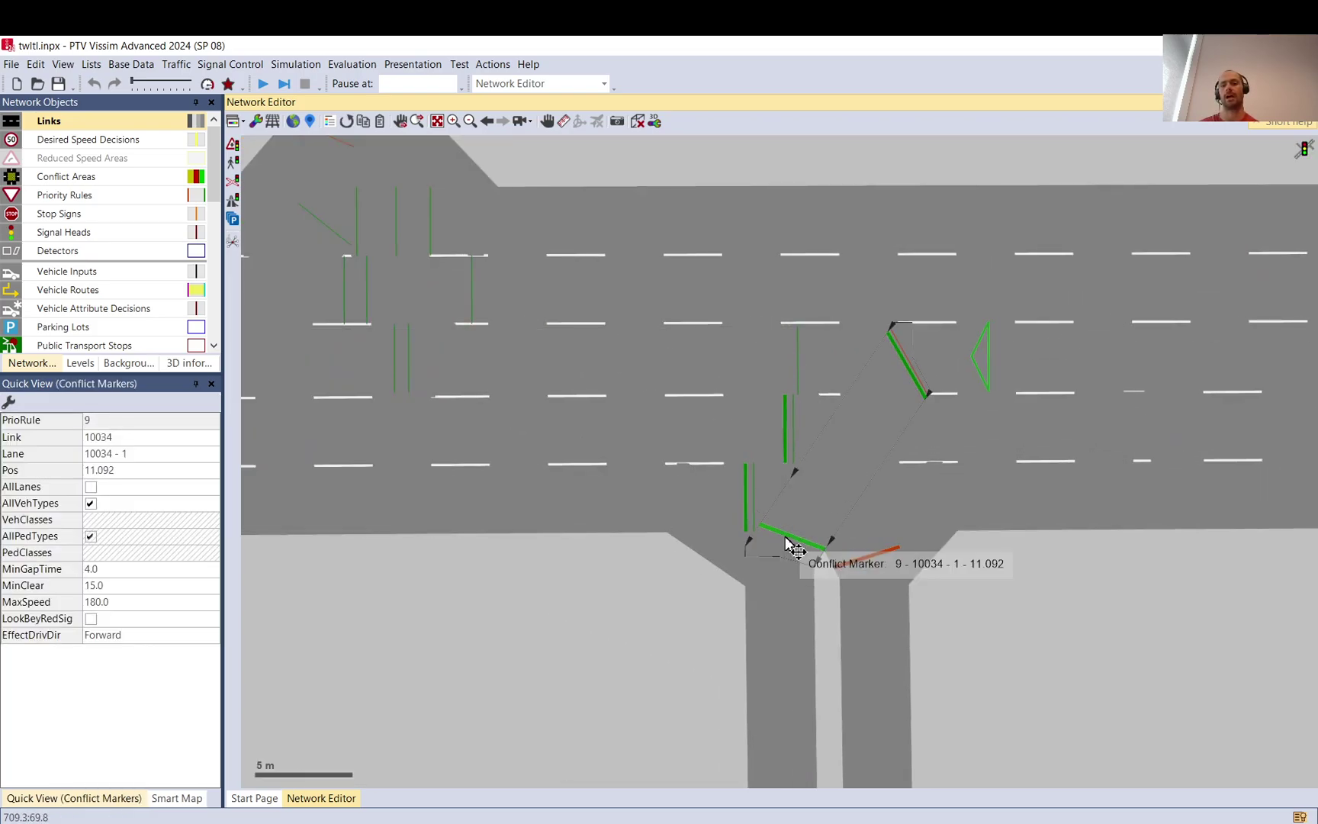
# Delete priority rule 9's conflict marker at the start of connector 10034
pyautogui.click(906, 368)
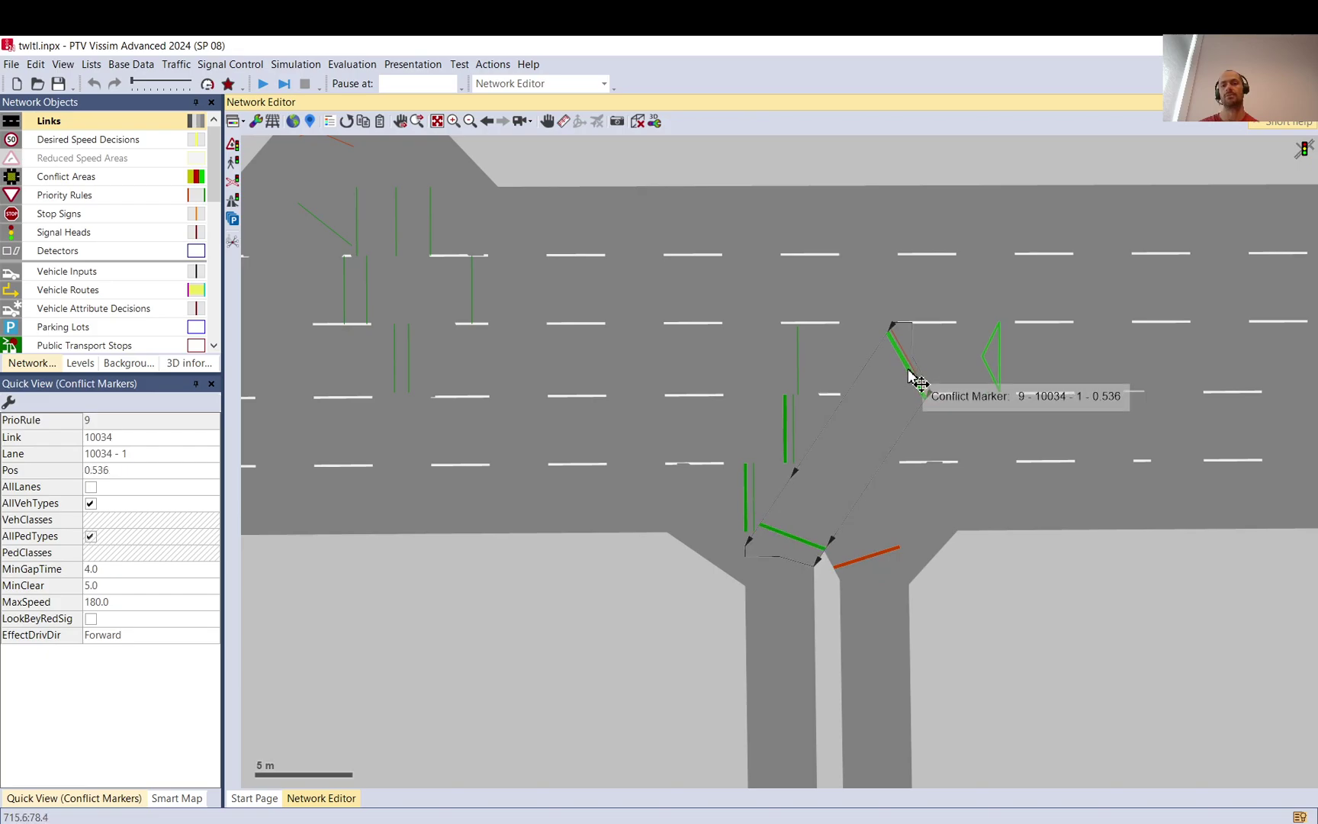
pyautogui.click(971, 485)
pyautogui.click(919, 383)
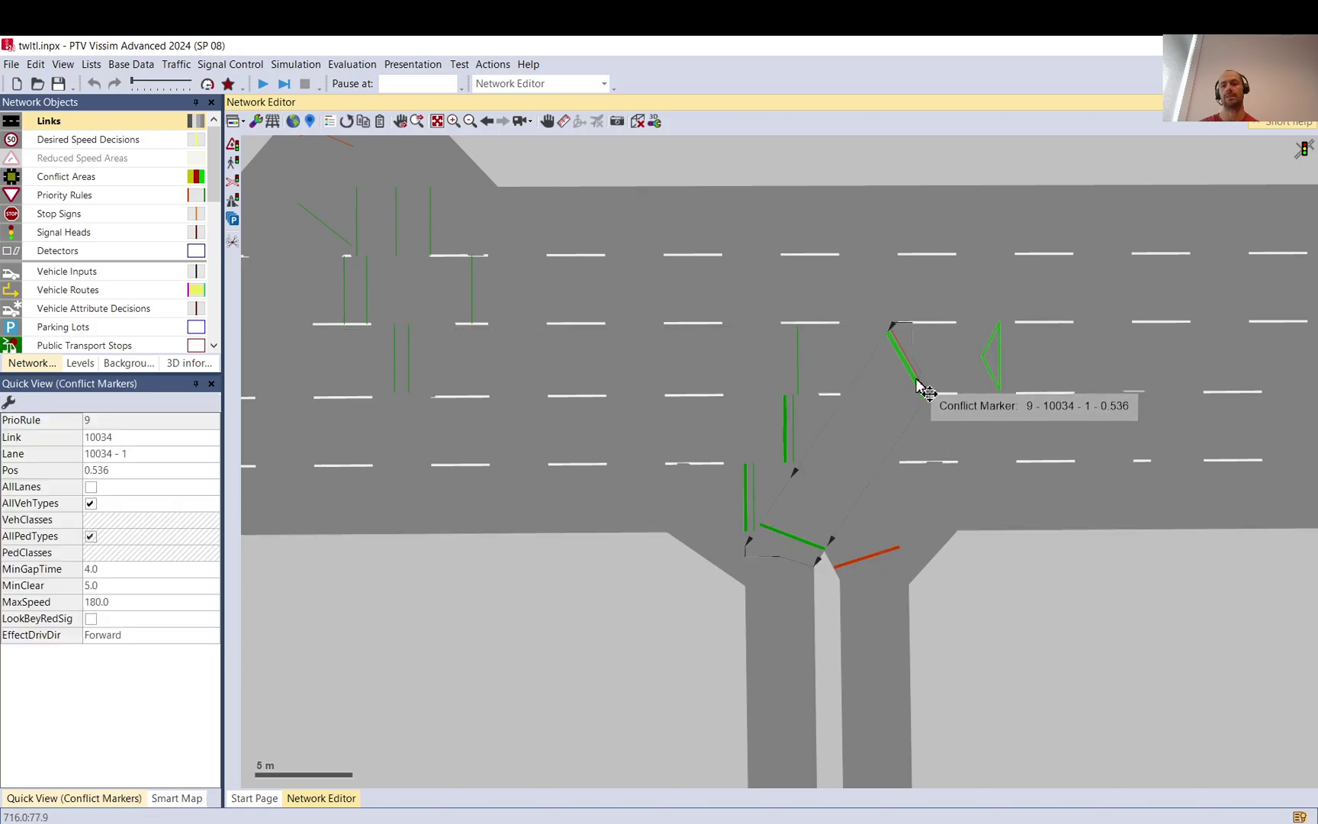
pyautogui.click(917, 380)
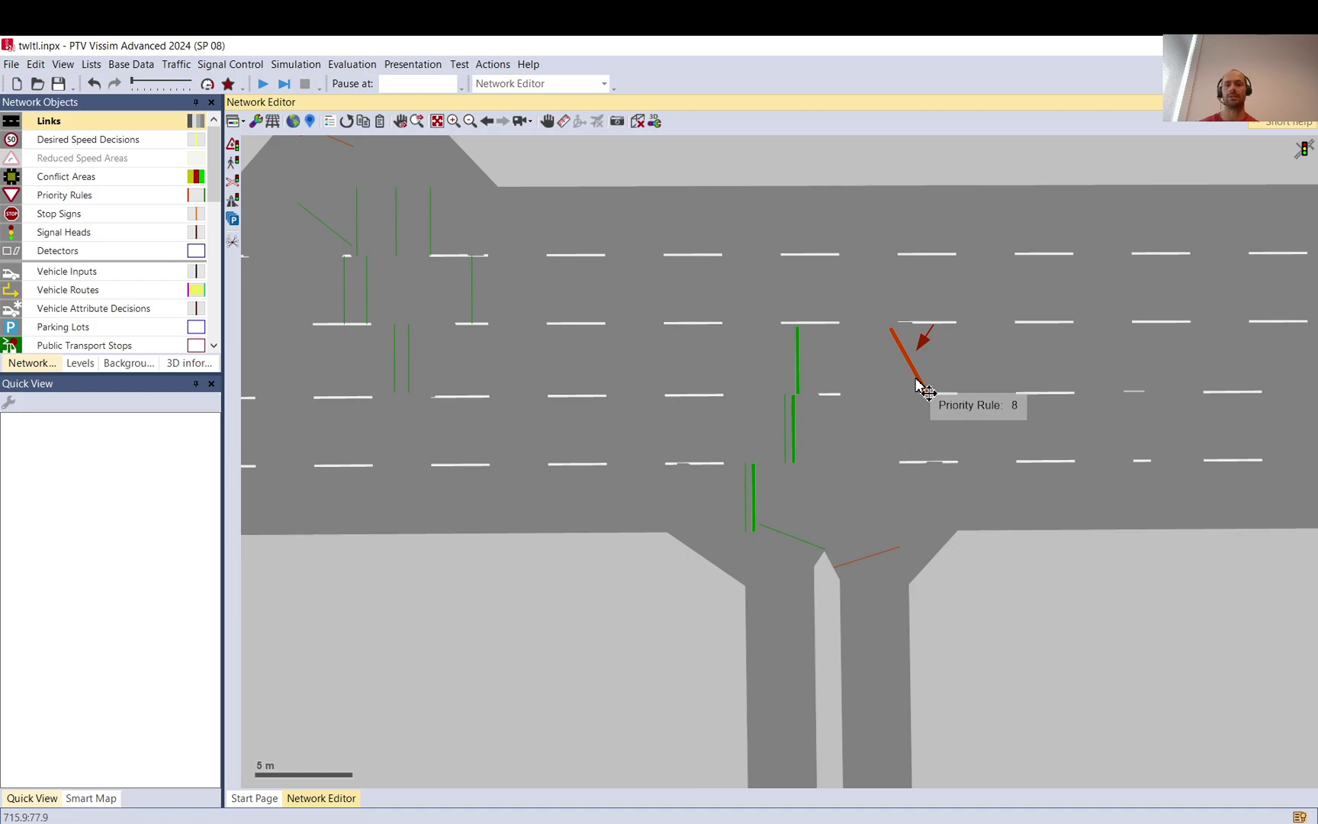
# Set the minimum clearance of priority rule 9's conflict marker near the end of connector 10034 to 20 m
pyautogui.click(799, 541)
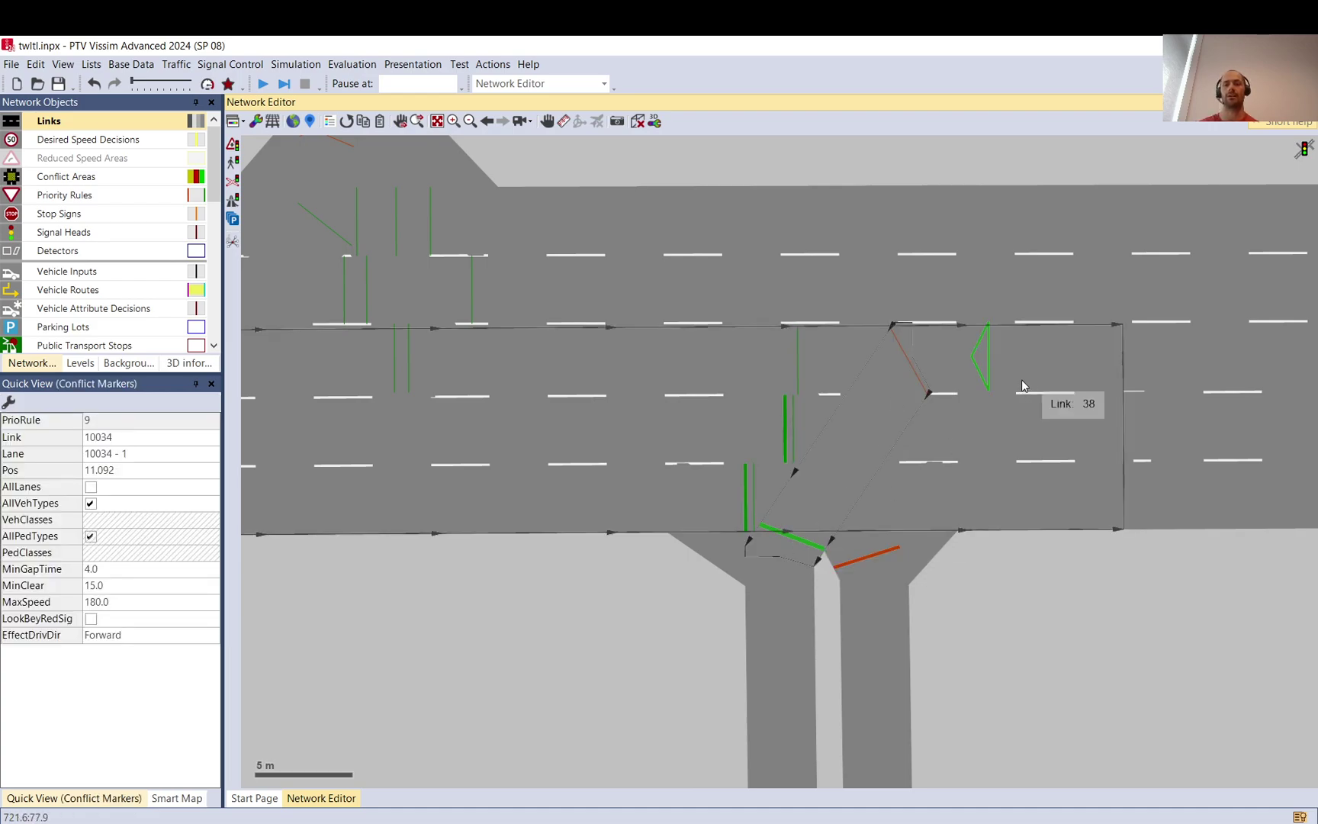
pyautogui.click(91, 588)
pyautogui.write('20')
pyautogui.press('Return')
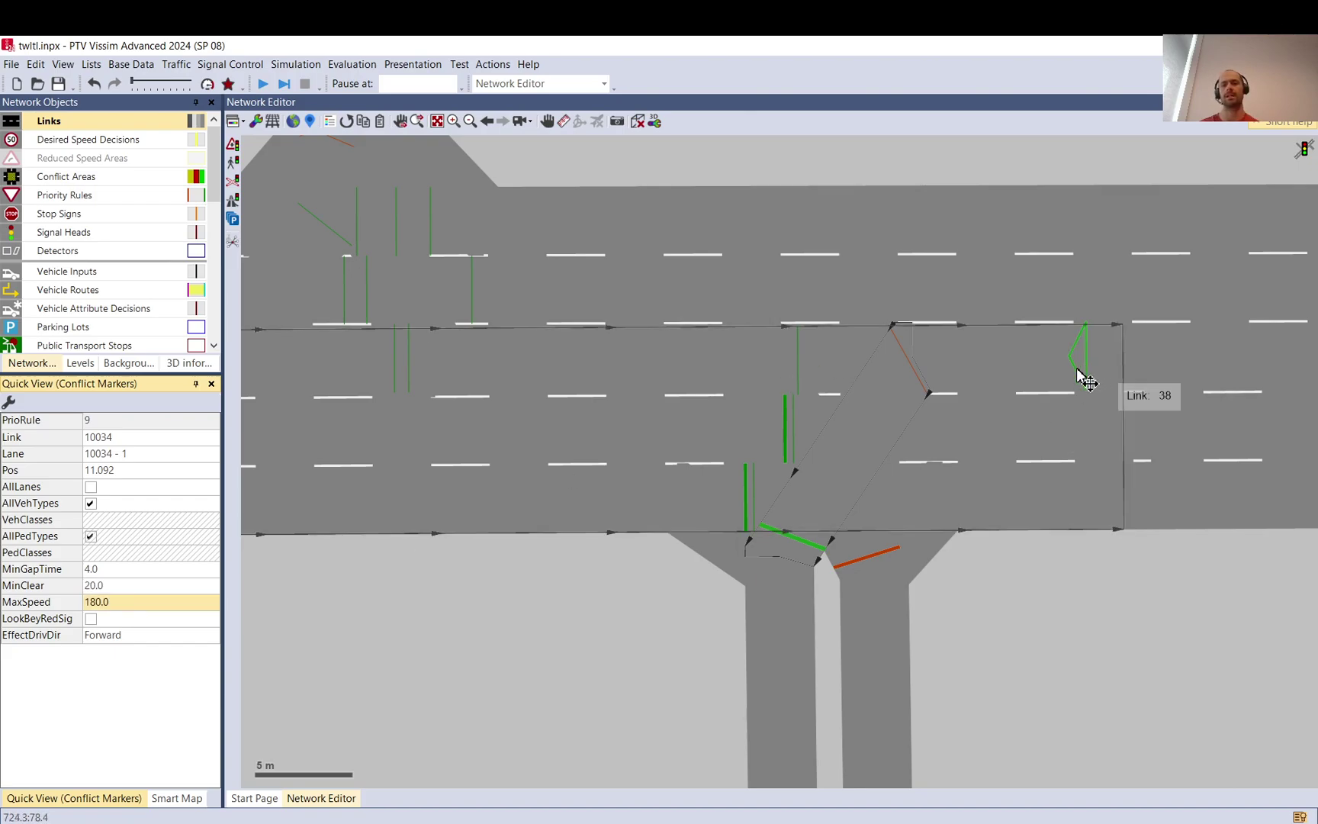
# Check priority rule 9's stop line and its conflict markers on connector 10034 and lanes 1 and 2 of link 38
pyautogui.click(870, 557)
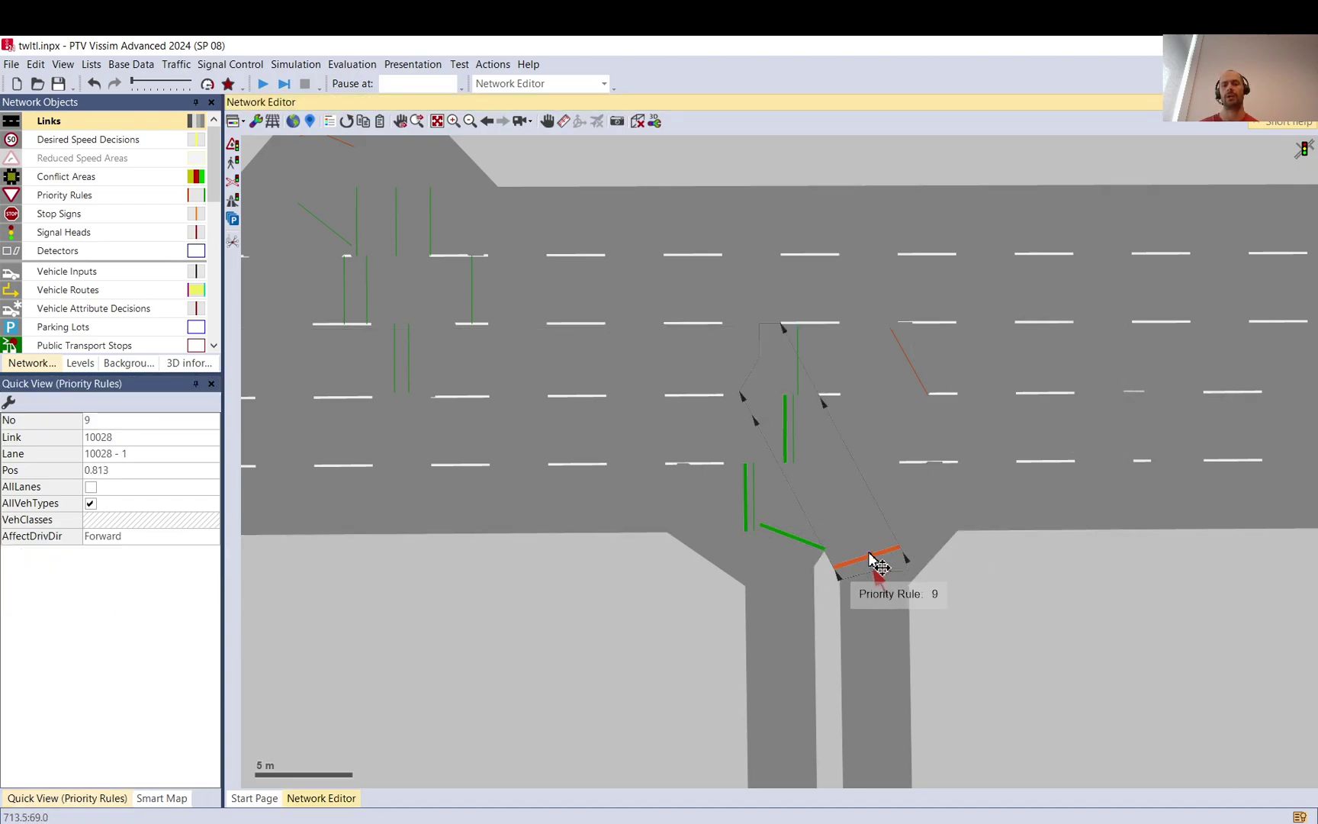
pyautogui.click(798, 539)
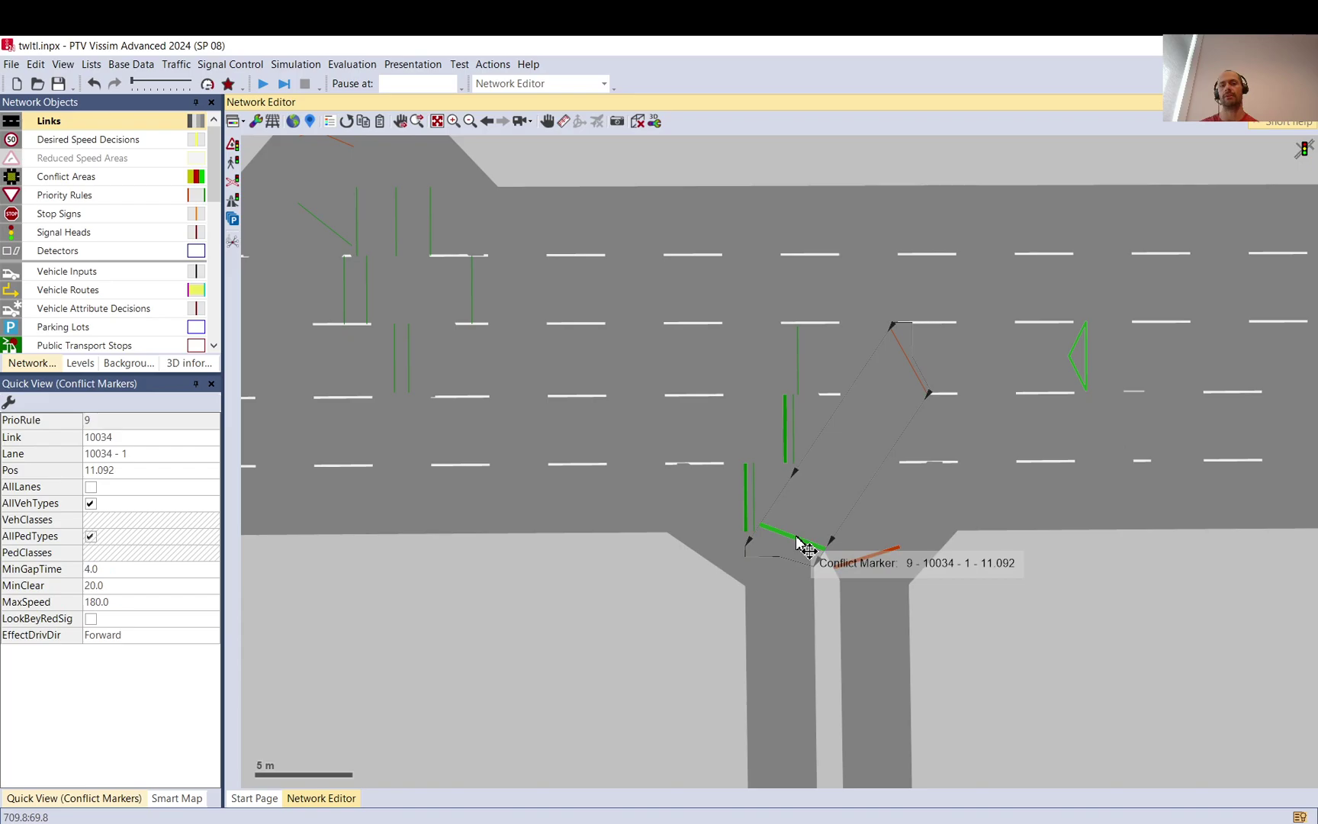
pyautogui.click(751, 513)
pyautogui.click(788, 451)
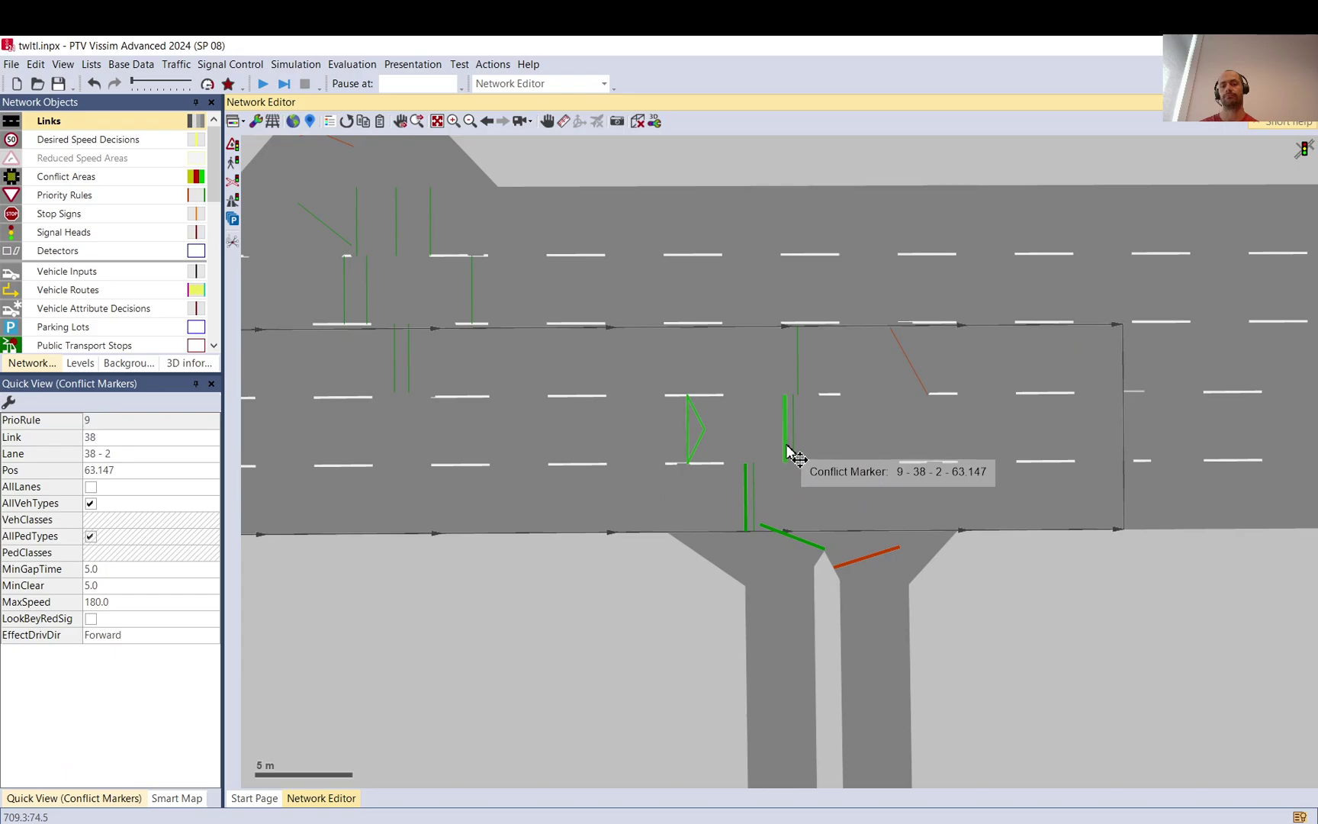
# Inspect the two-lane connector 10036 joining the eastern end of link 38 to link 20
pyautogui.moveTo(642, 618); pyautogui.dragTo(465, 580)
pyautogui.scroll(-1, 929, 638)
pyautogui.scroll(-2, 580, 564)
pyautogui.scroll(-1, 985, 584)
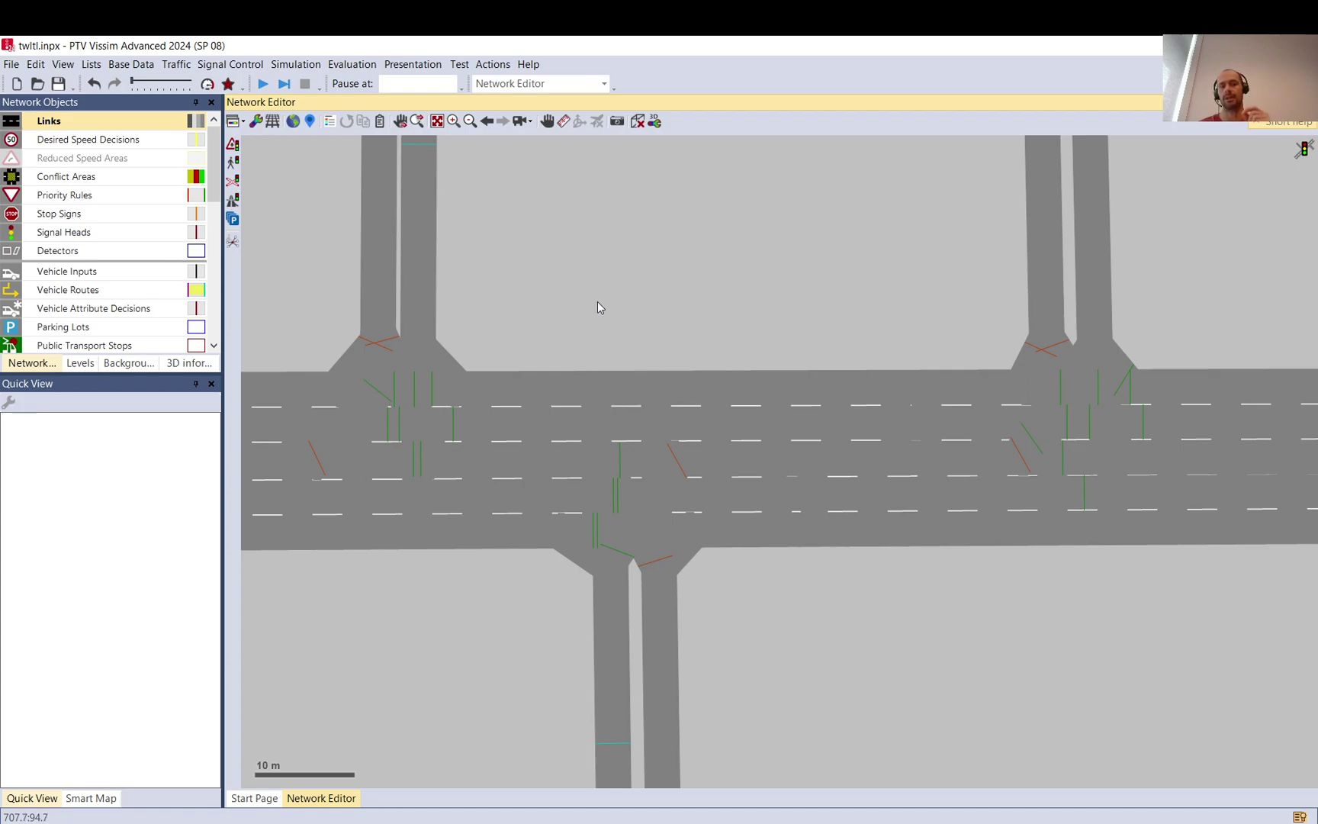
pyautogui.click(794, 520)
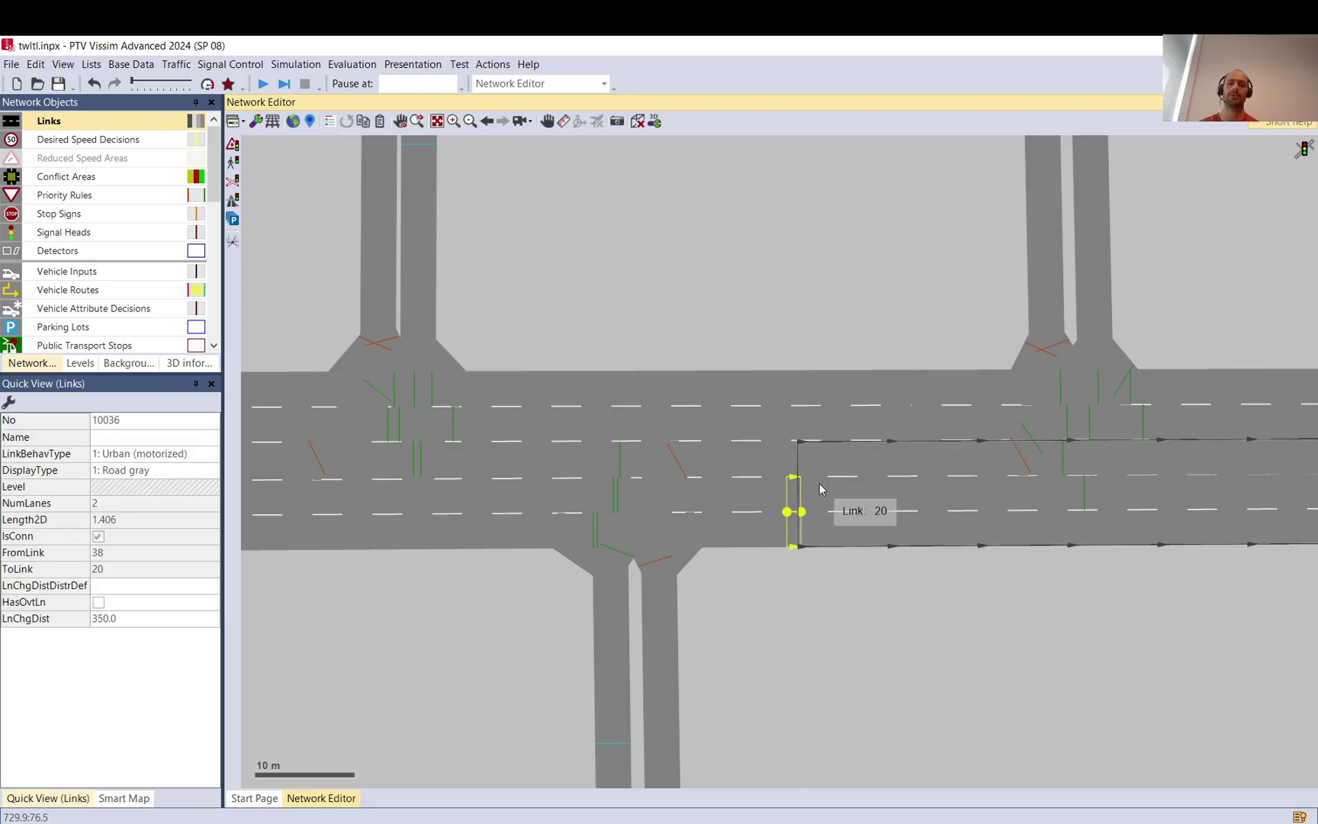
# Check how connector 10036 joins links 38 and 20 and where connector 10020 from link 25 enters link 38
pyautogui.click(820, 489)
pyautogui.moveTo(821, 489); pyautogui.dragTo(820, 524)
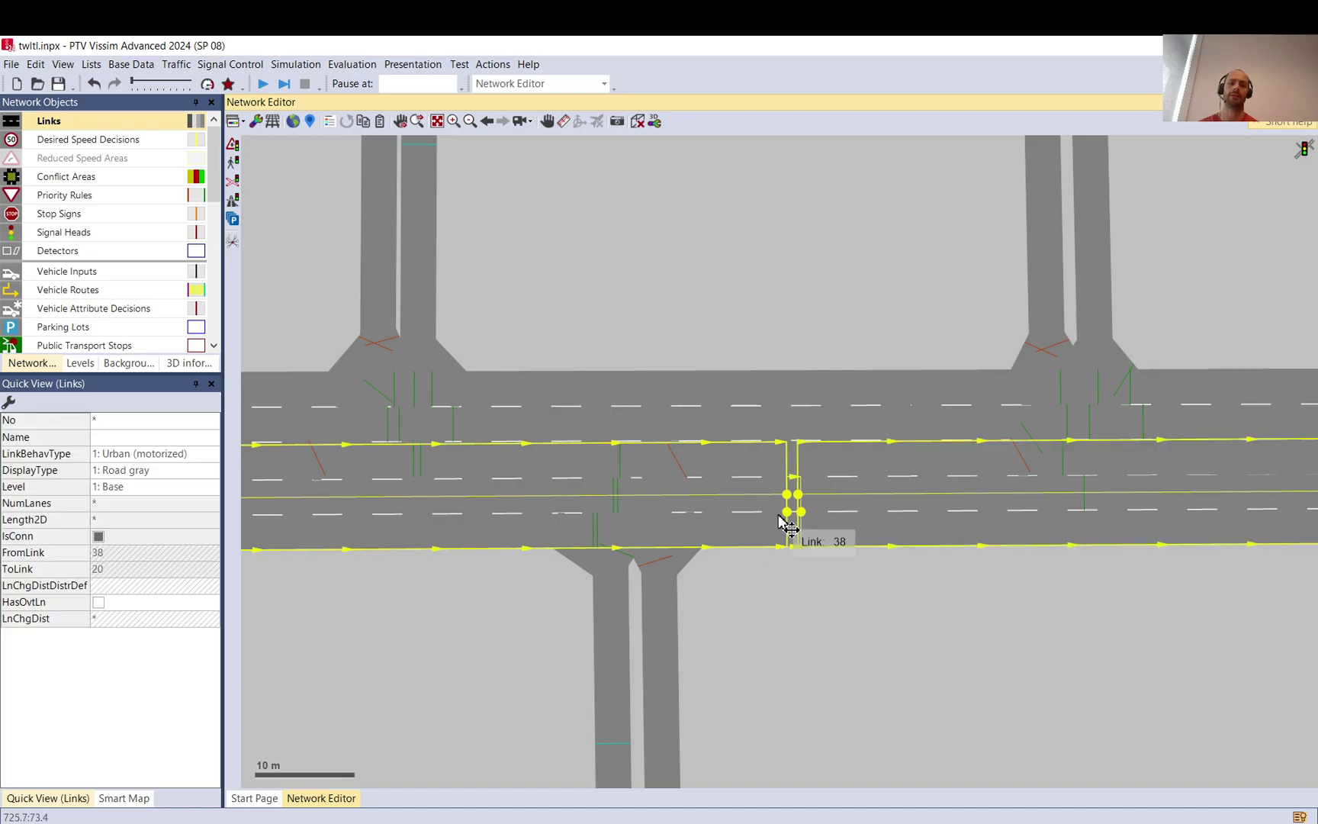
pyautogui.click(630, 281)
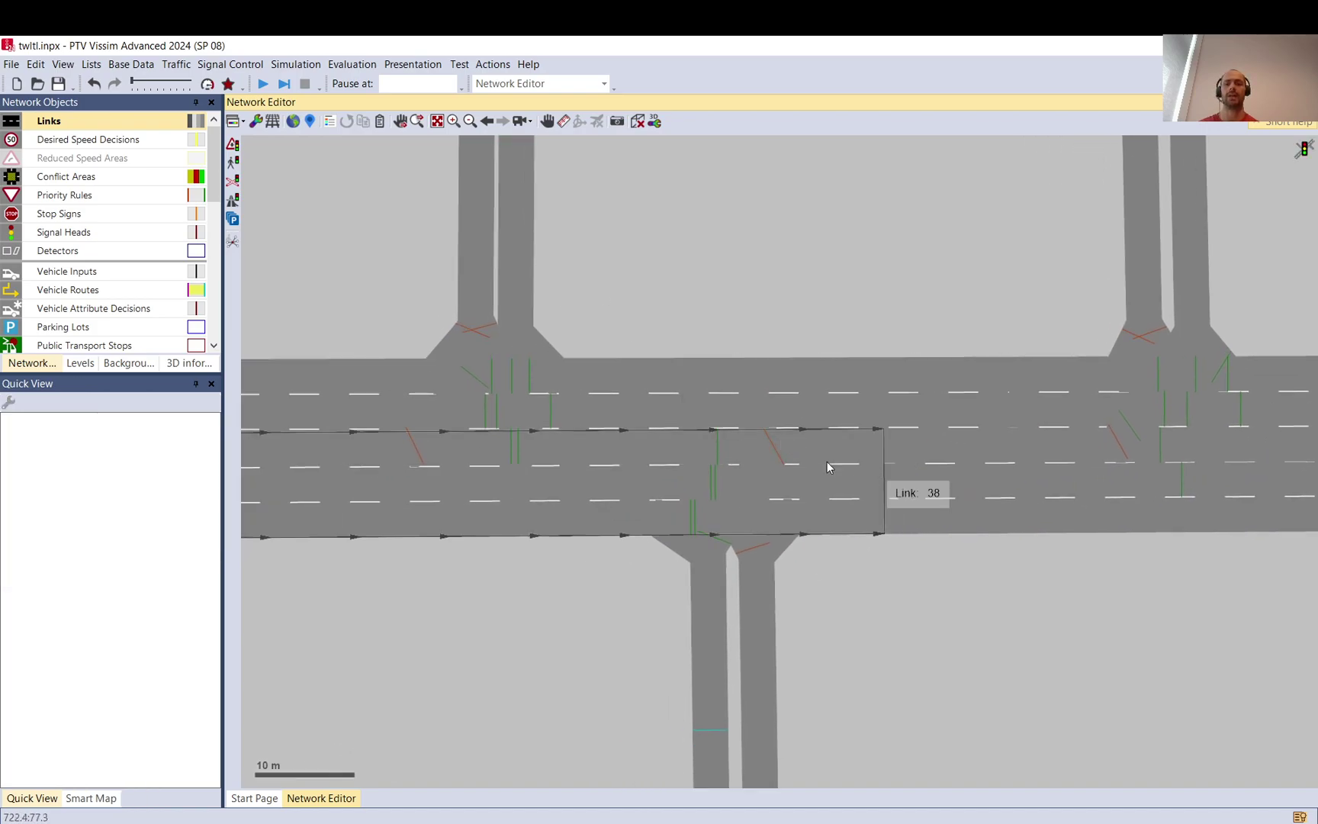
pyautogui.click(505, 399)
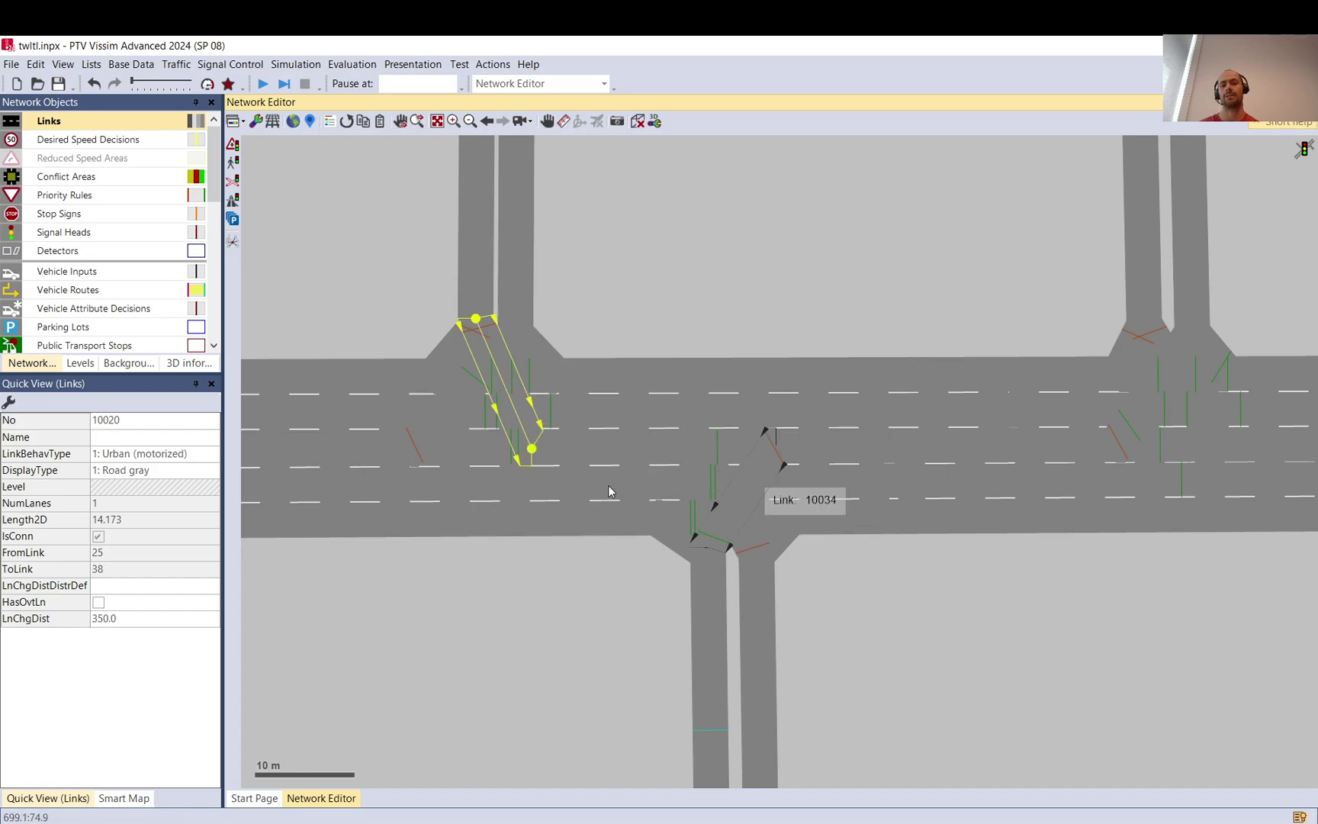
pyautogui.click(694, 253)
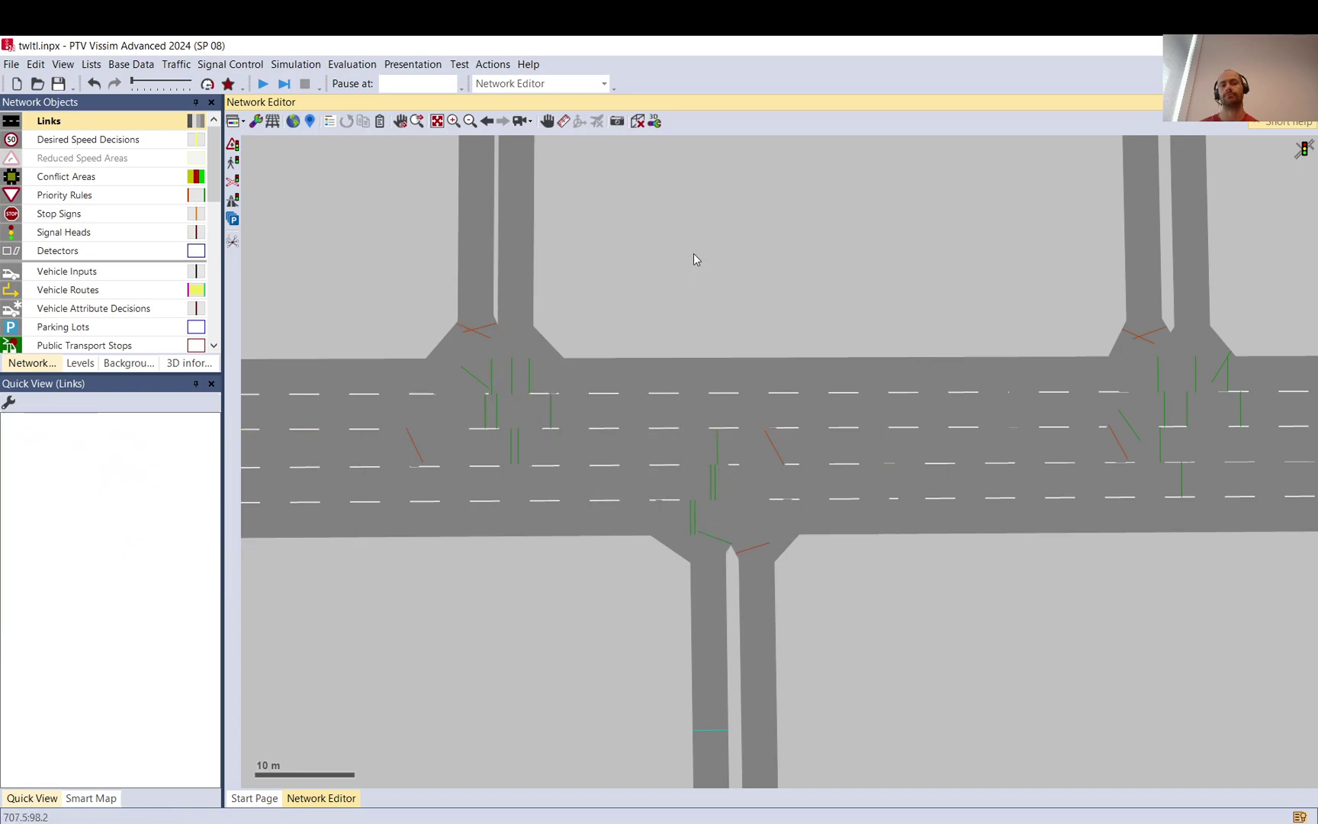
# Add a priority rule with stop line on lane 38-3 at 29.761 m, conflict marker on lane 27-3 at 58.938 m, gap time 0, clearance 20 m
pyautogui.moveTo(477, 434); pyautogui.dragTo(544, 433)
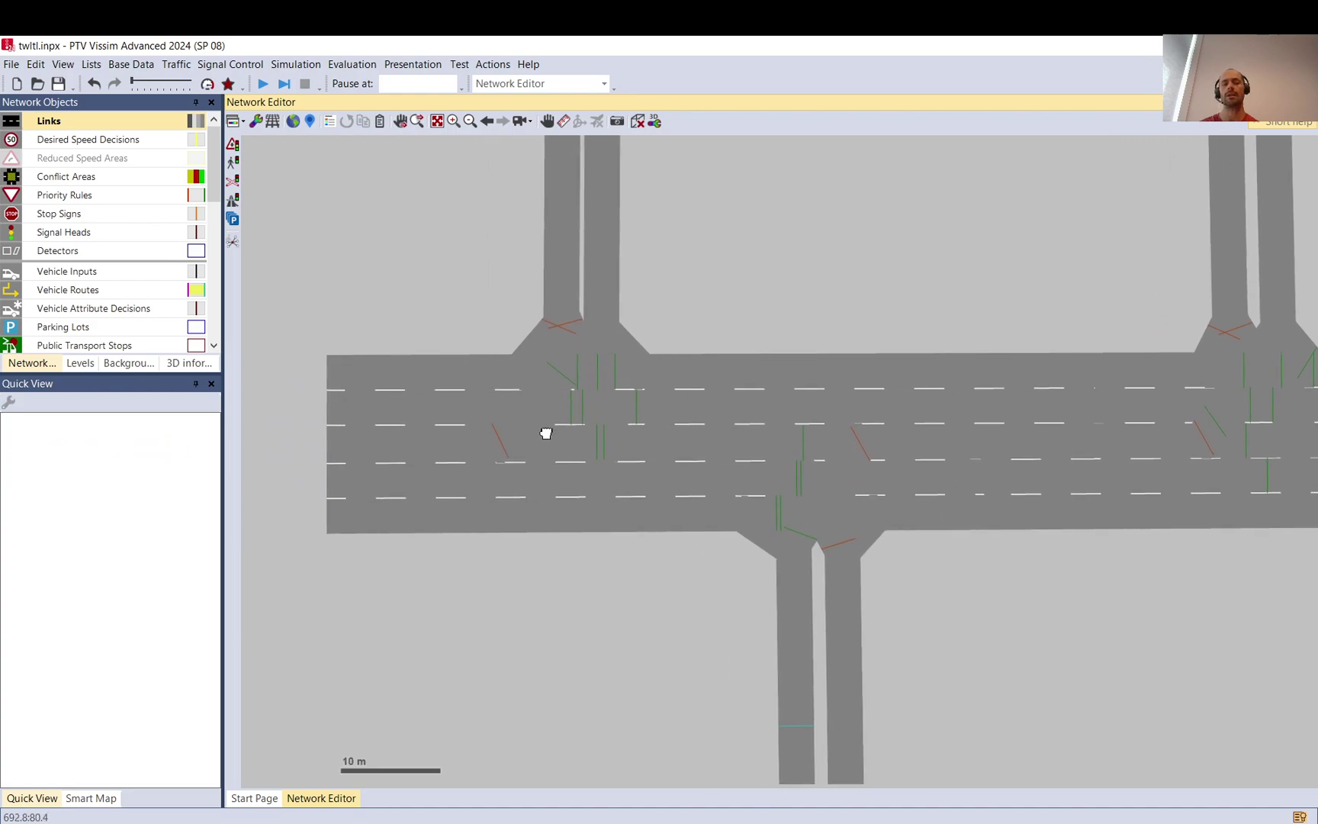
pyautogui.click(503, 450)
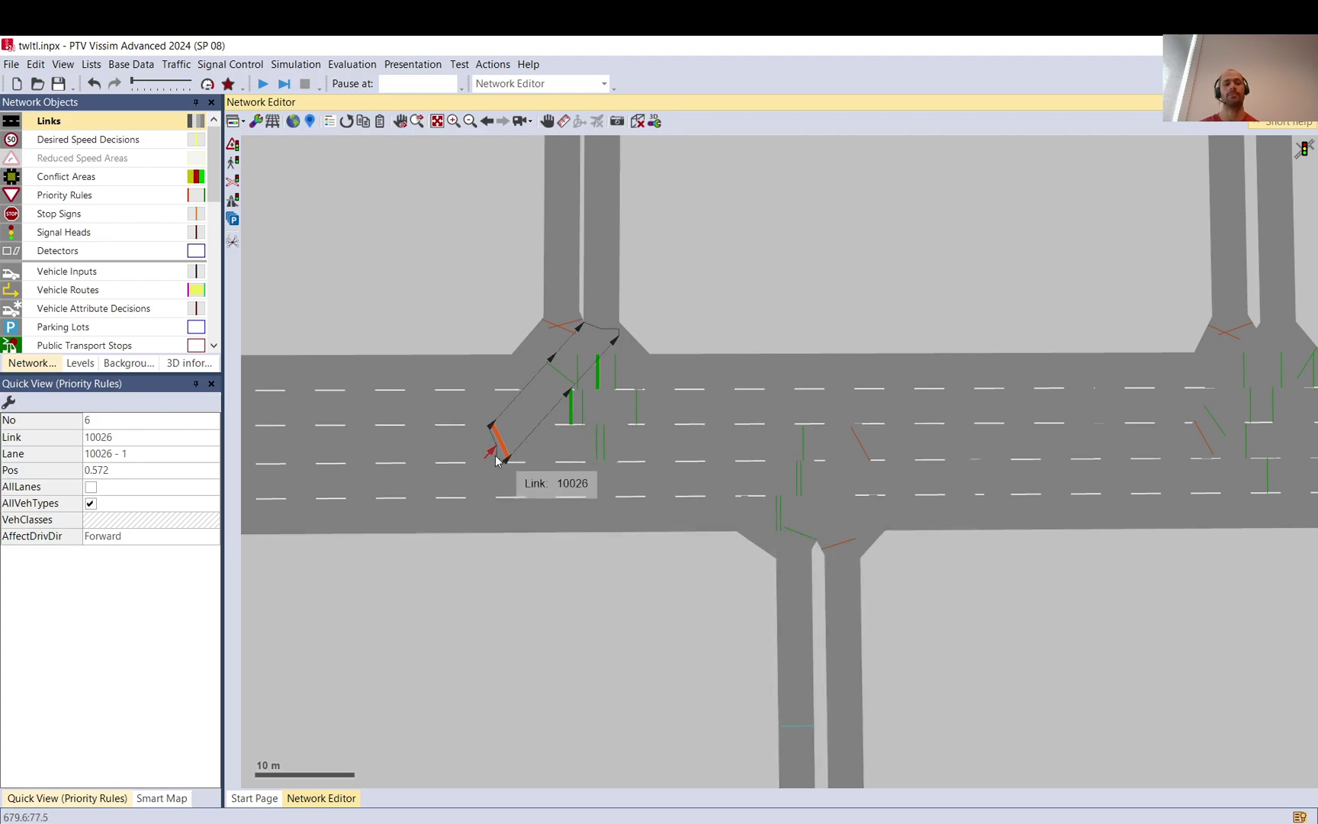
pyautogui.click(84, 195)
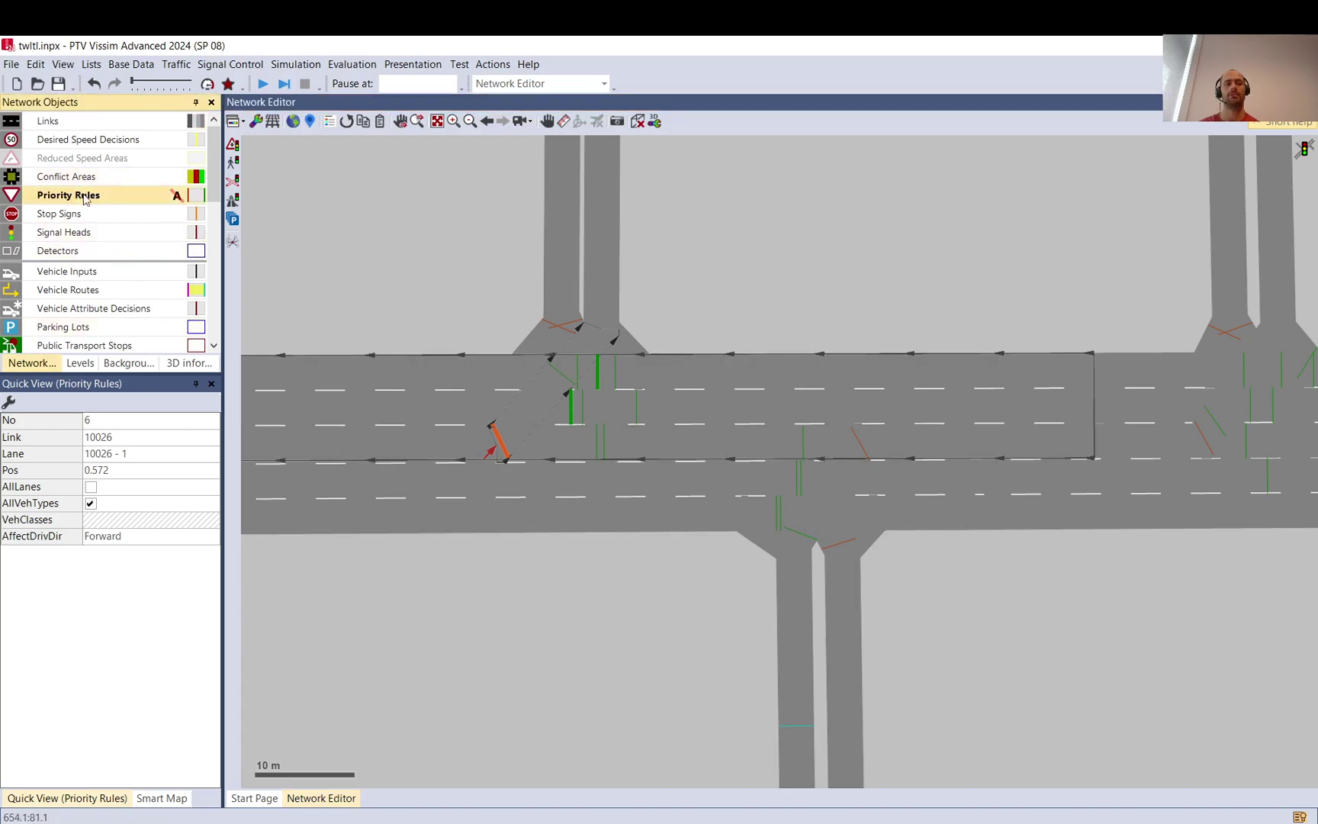
pyautogui.click(473, 443)
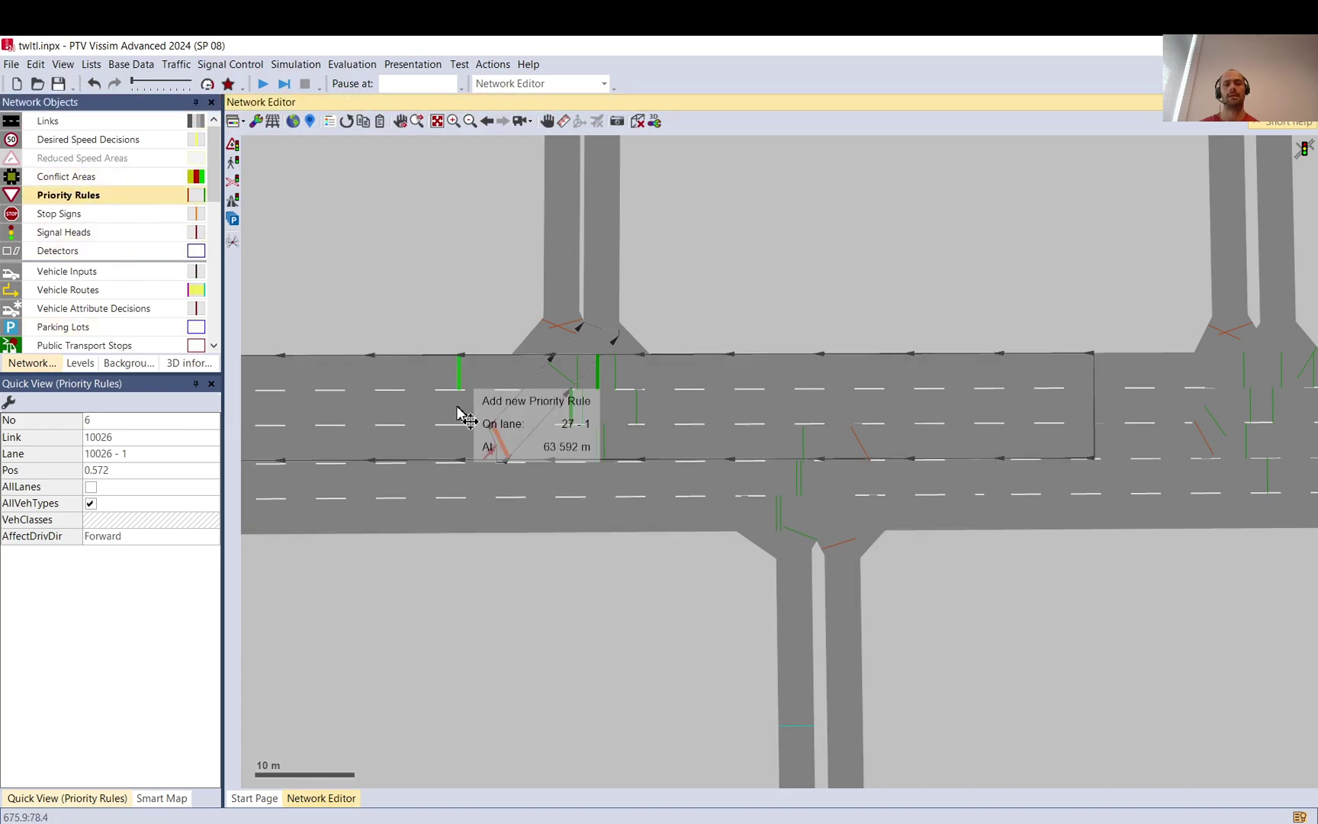
pyautogui.click(436, 200)
pyautogui.click(464, 453)
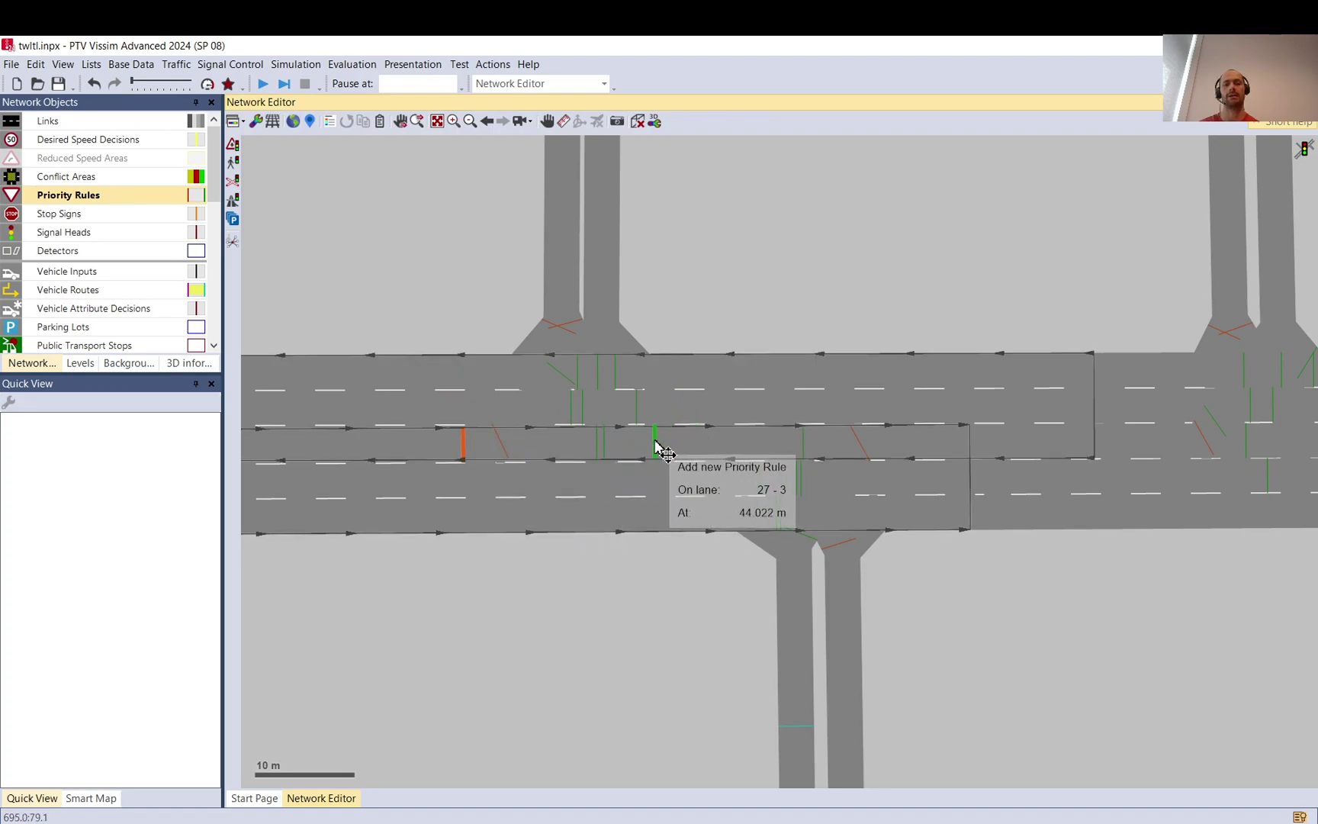
pyautogui.click(504, 443)
pyautogui.click(603, 528)
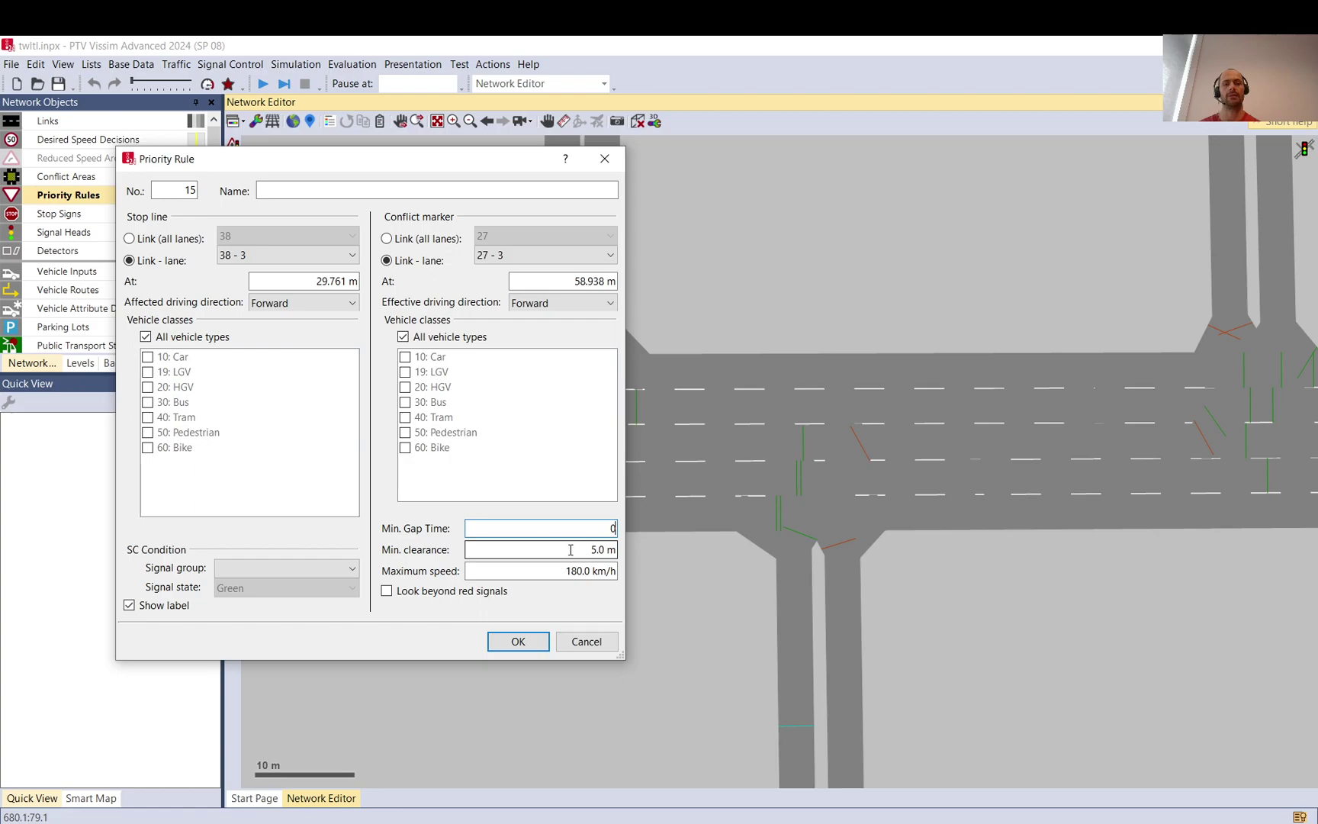
pyautogui.click(518, 641)
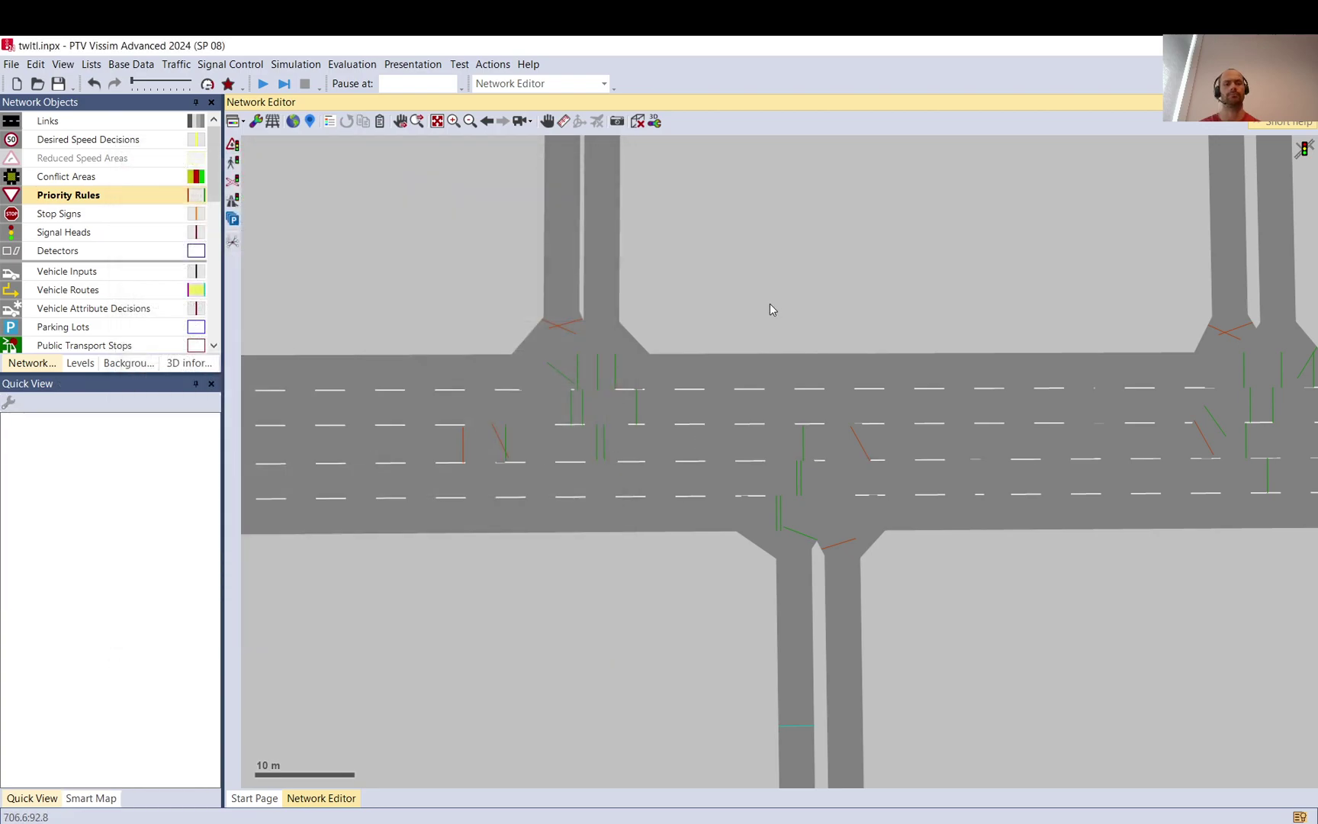
# Review priority rule 15's stop line on lane 38-3 and its conflict marker, and delete the rule
pyautogui.click(465, 452)
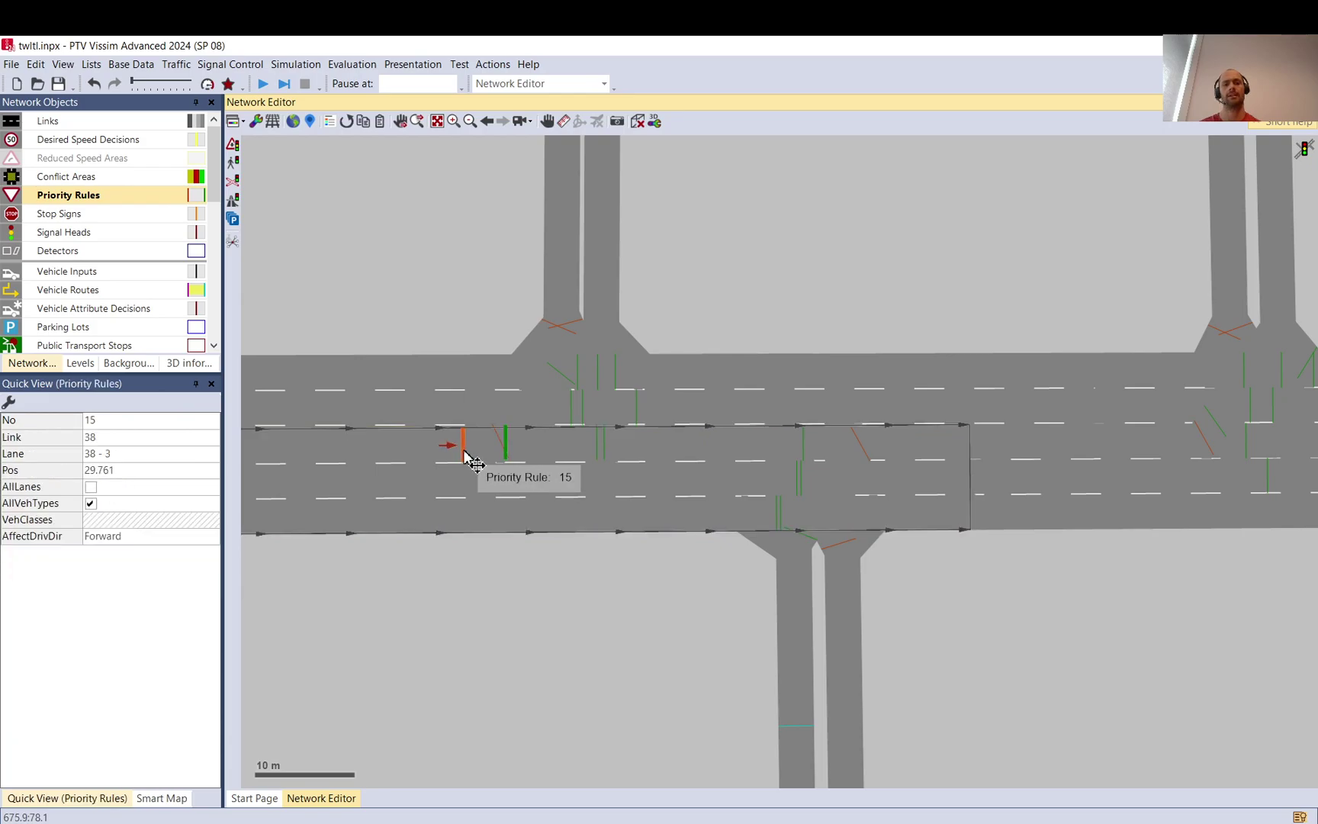
pyautogui.click(508, 457)
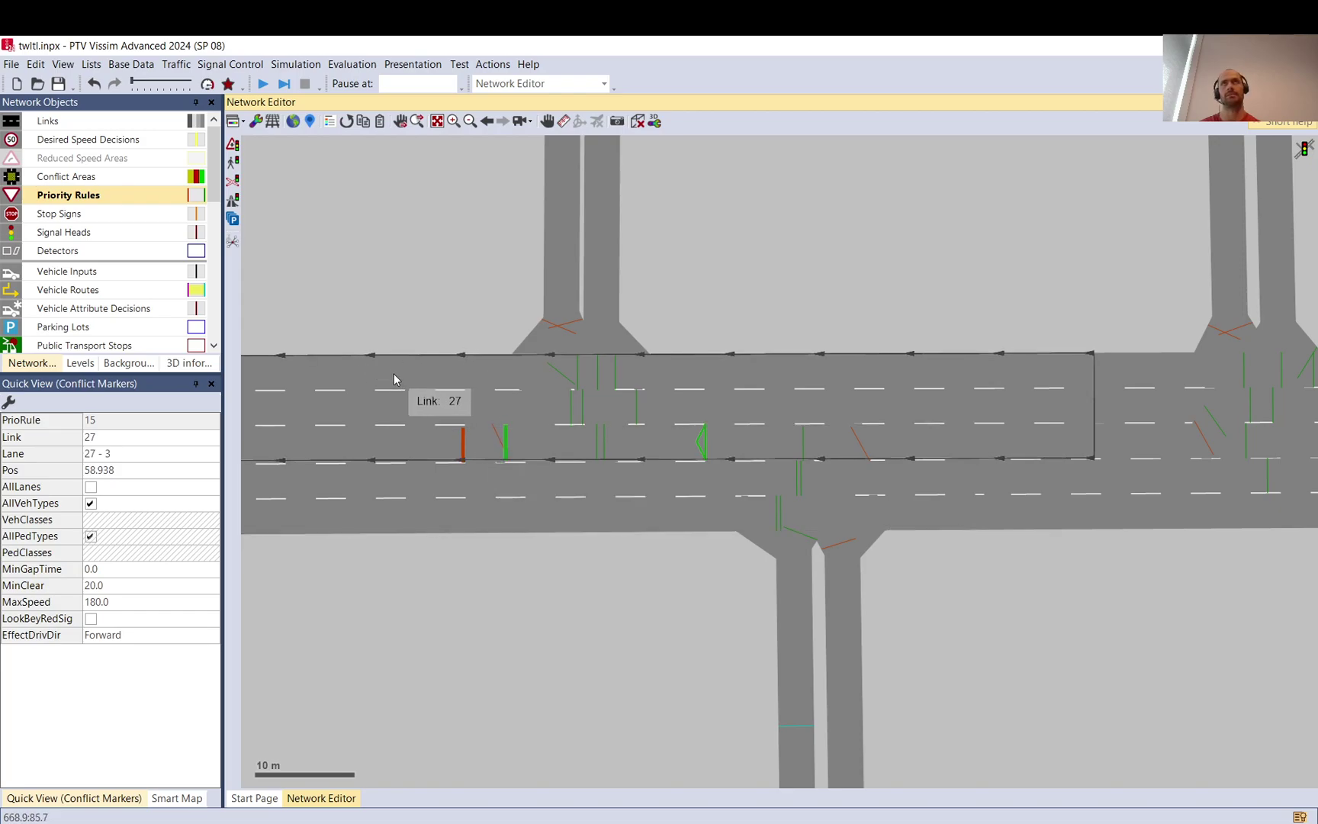
pyautogui.click(462, 455)
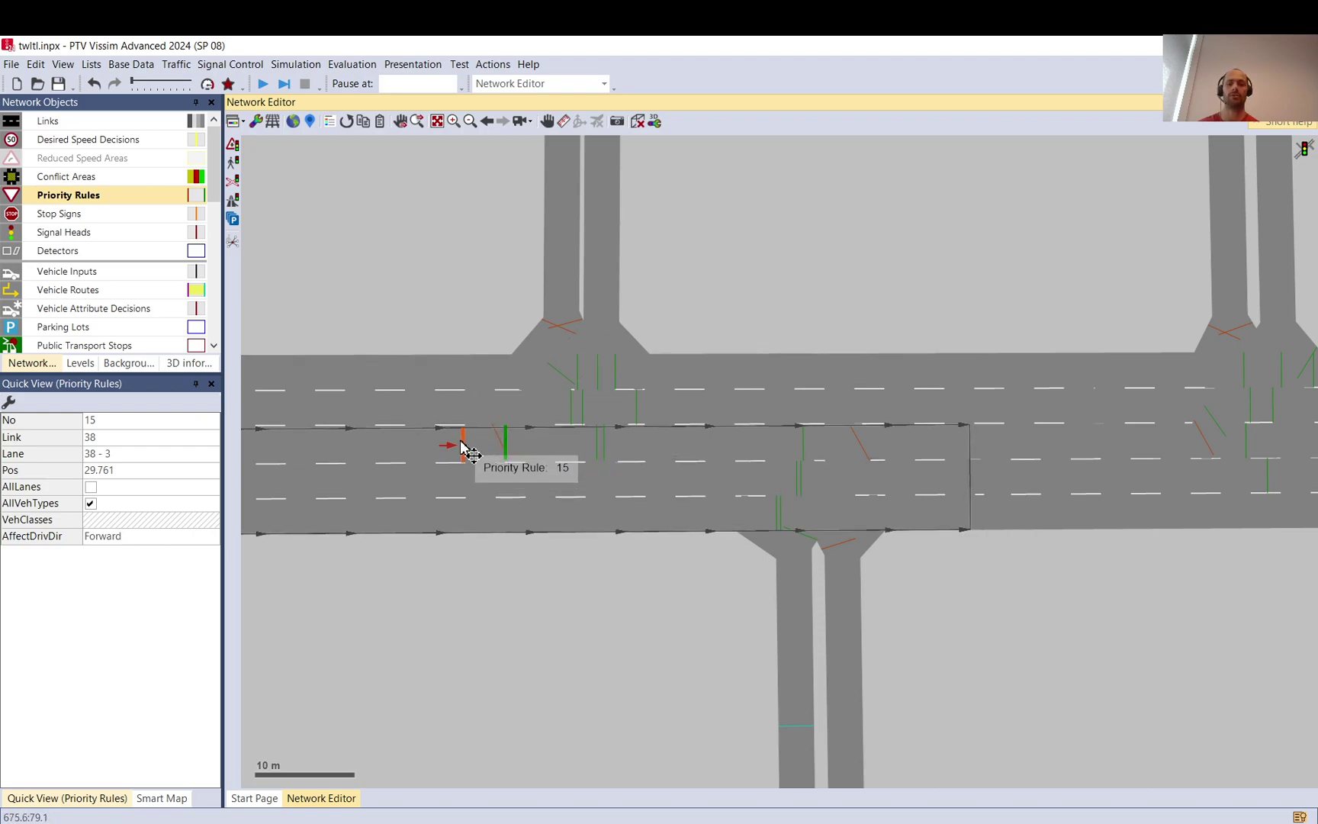
pyautogui.press('Delete')
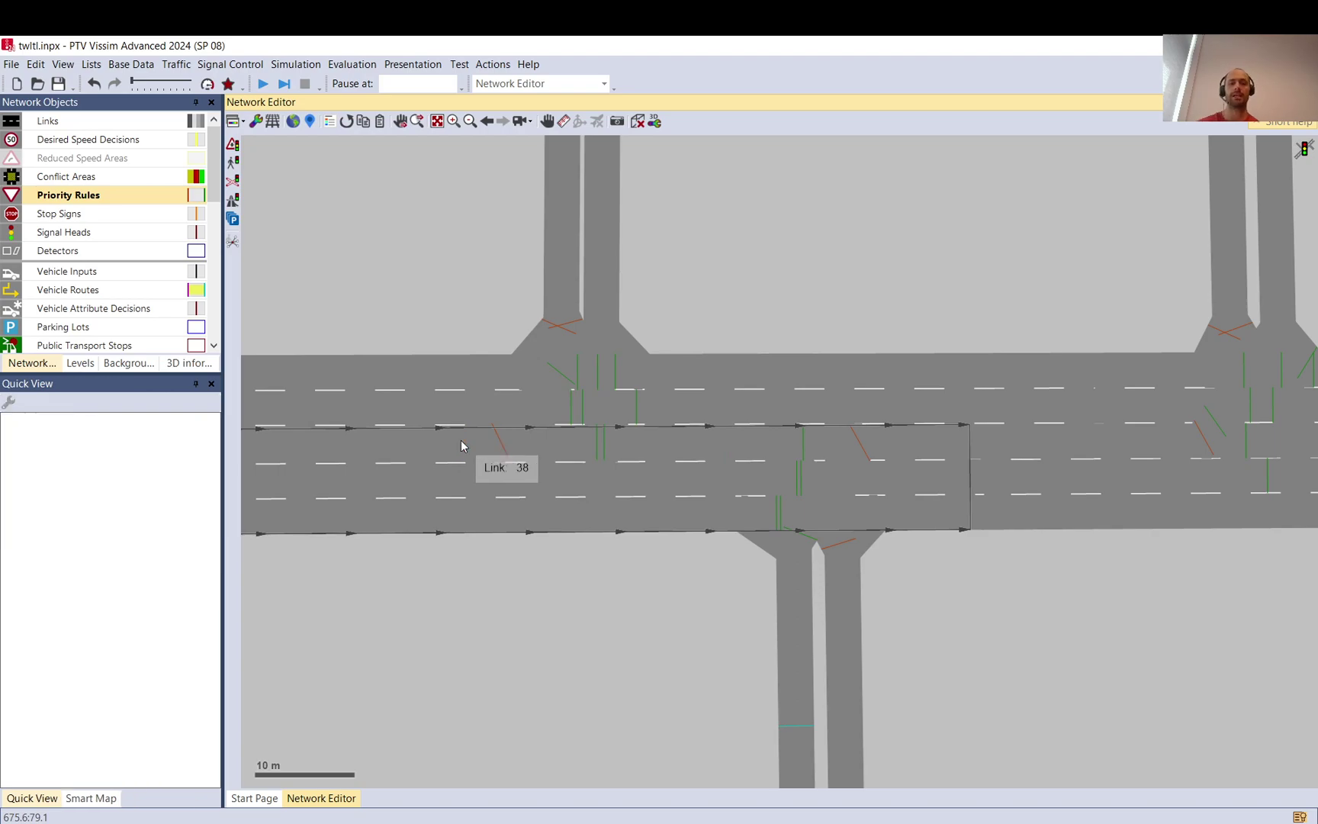
# Add a priority rule with its stop line on lane 27-3 at 18.177 m and its conflict marker on lane 38-3 at 51.754 m
pyautogui.click(866, 454)
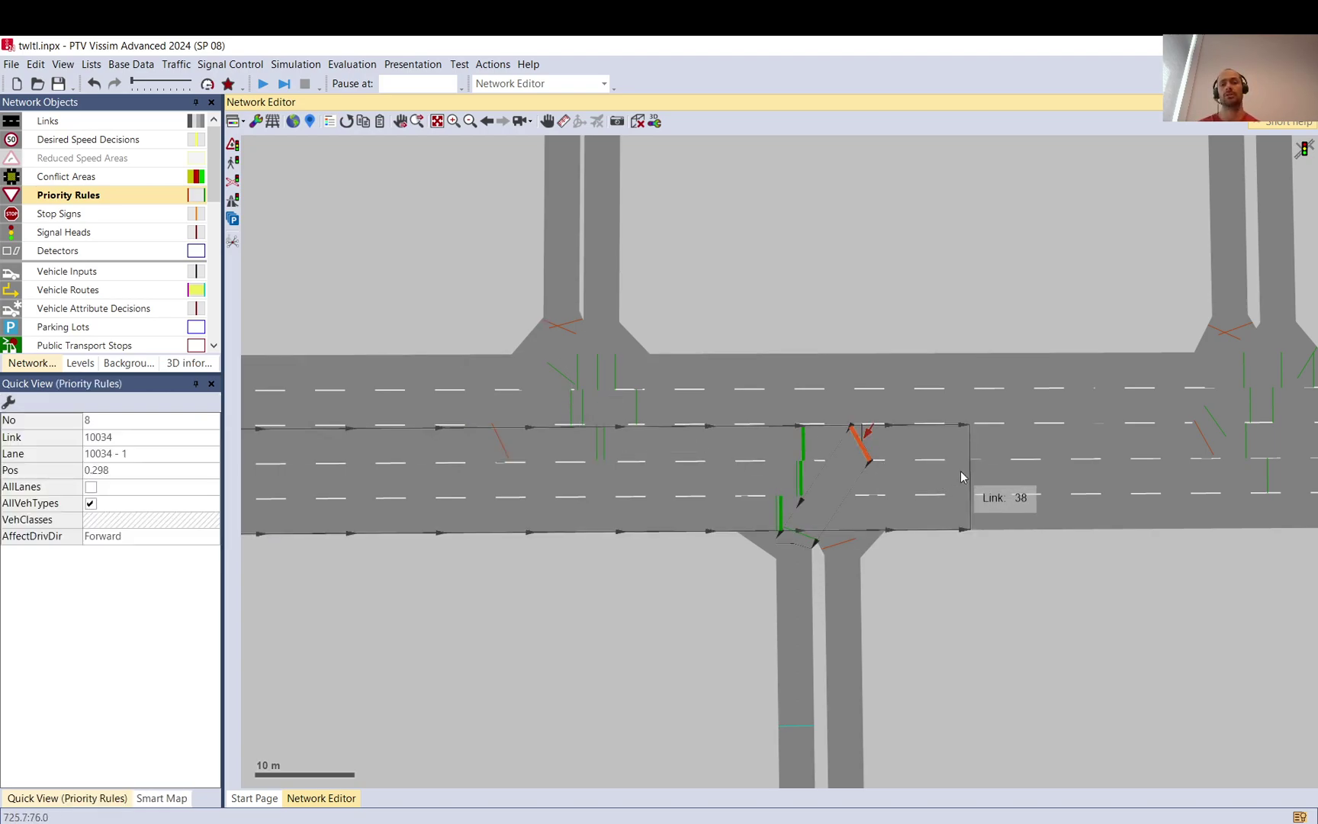
pyautogui.click(973, 477)
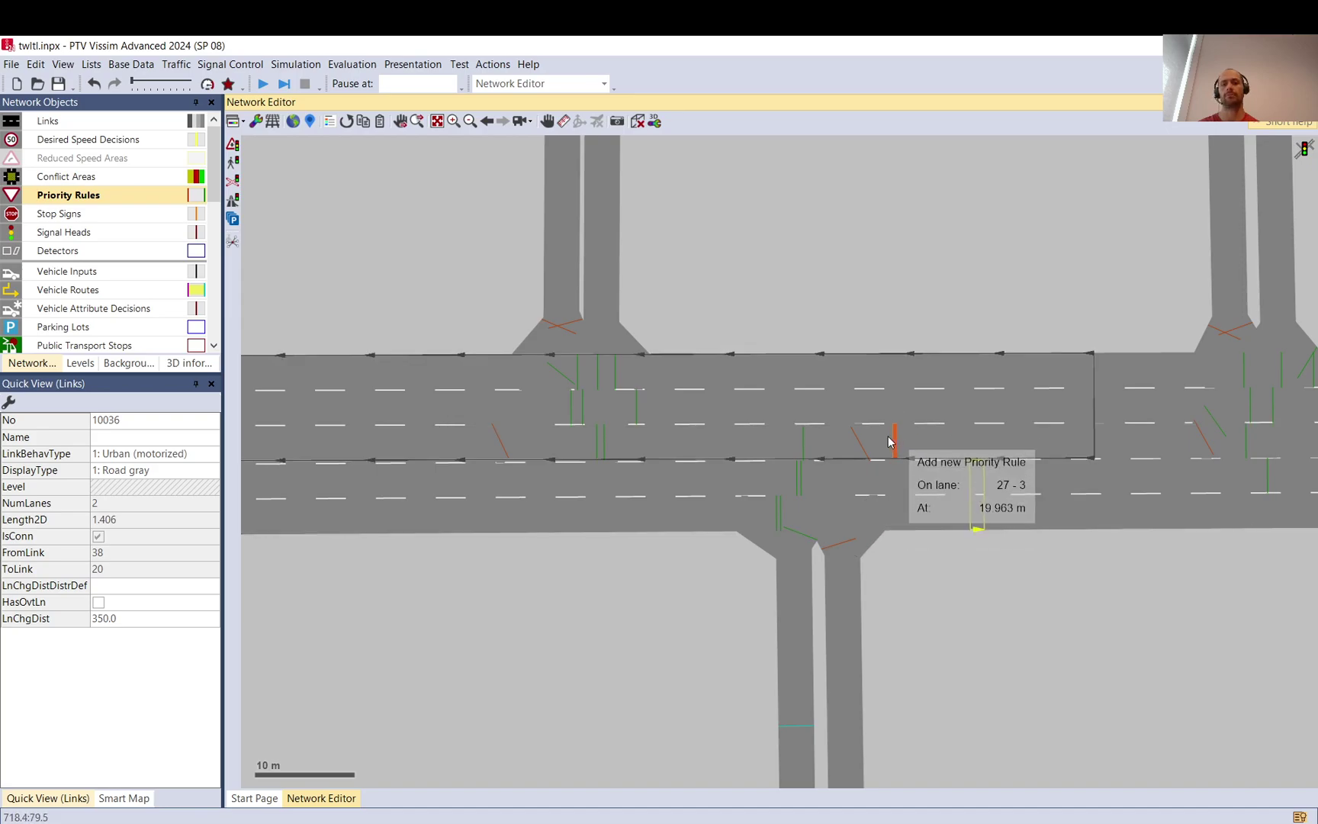
pyautogui.rightClick(913, 443)
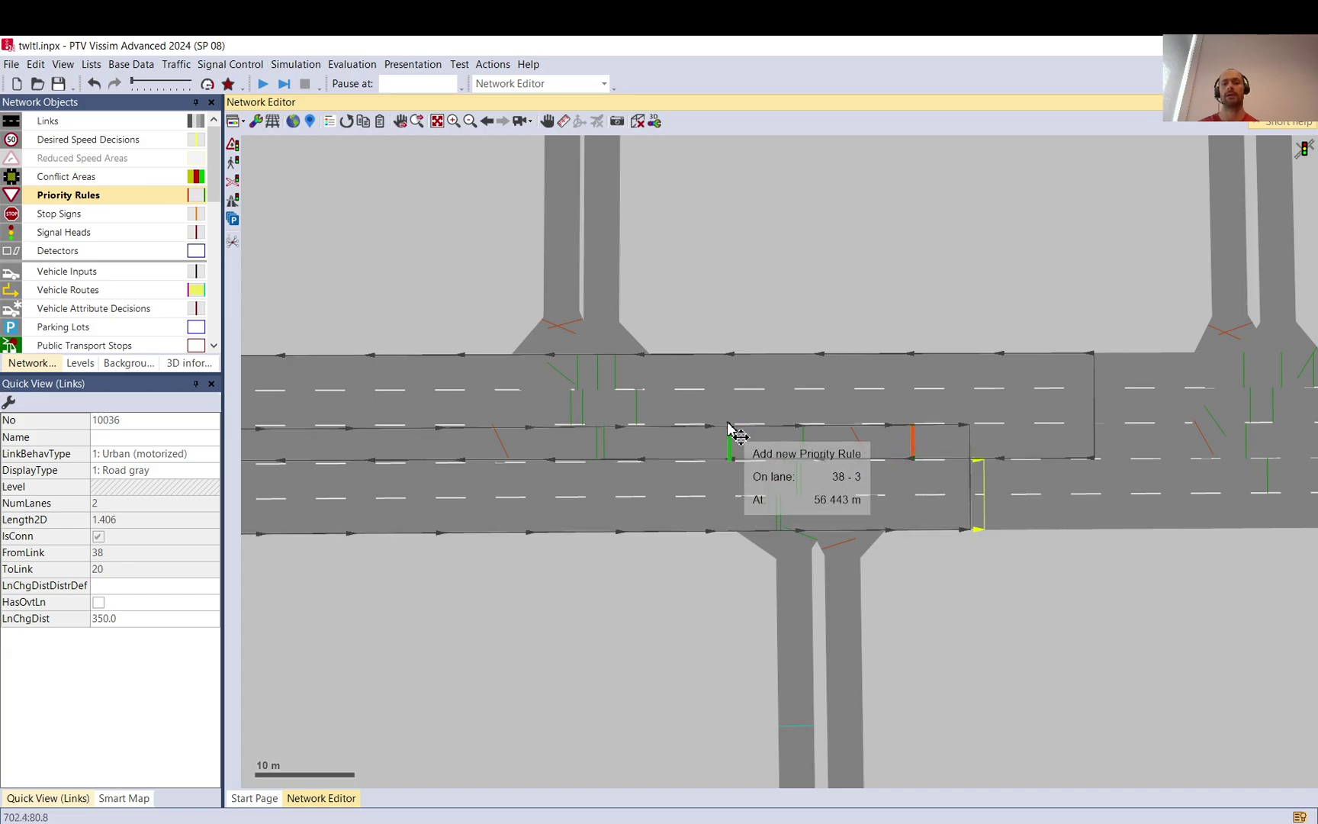
pyautogui.click(683, 449)
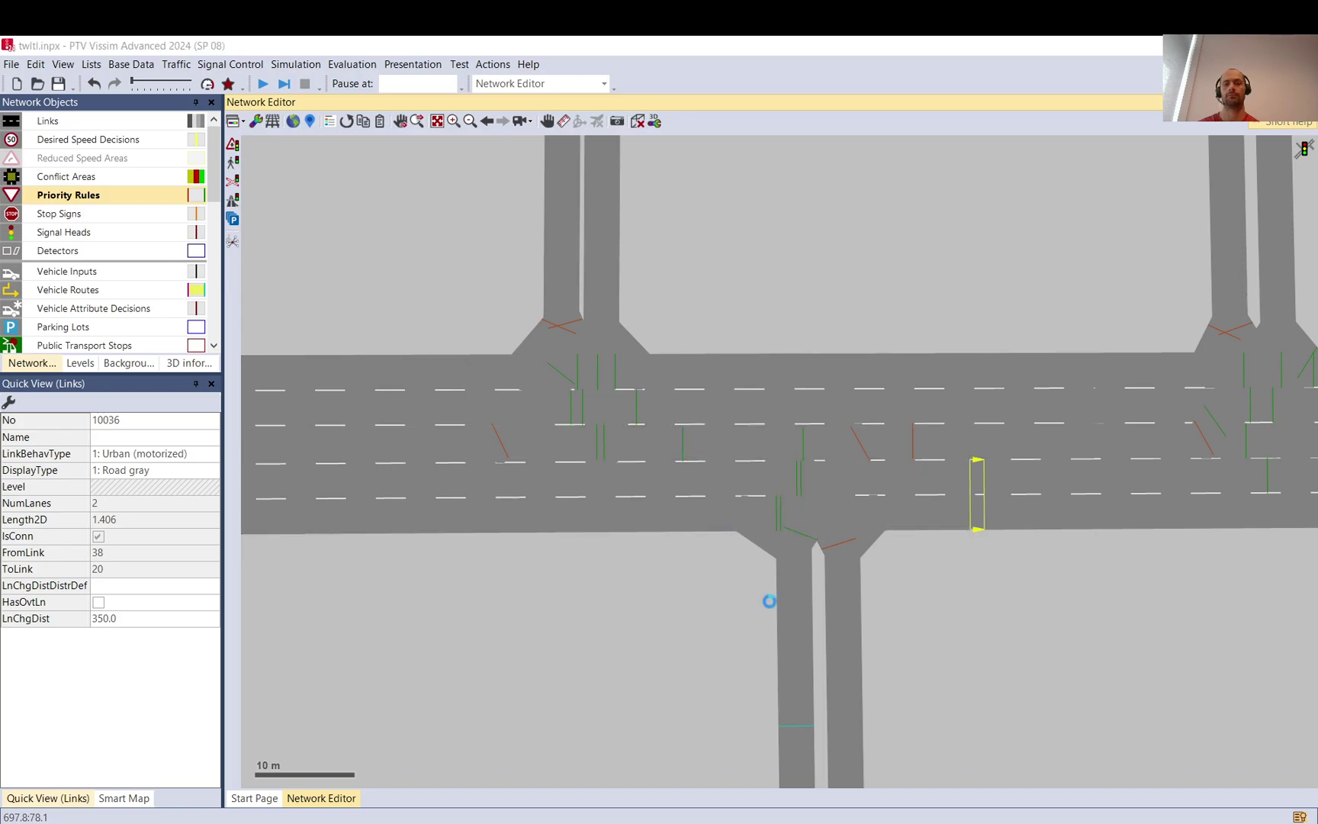
pyautogui.click(517, 641)
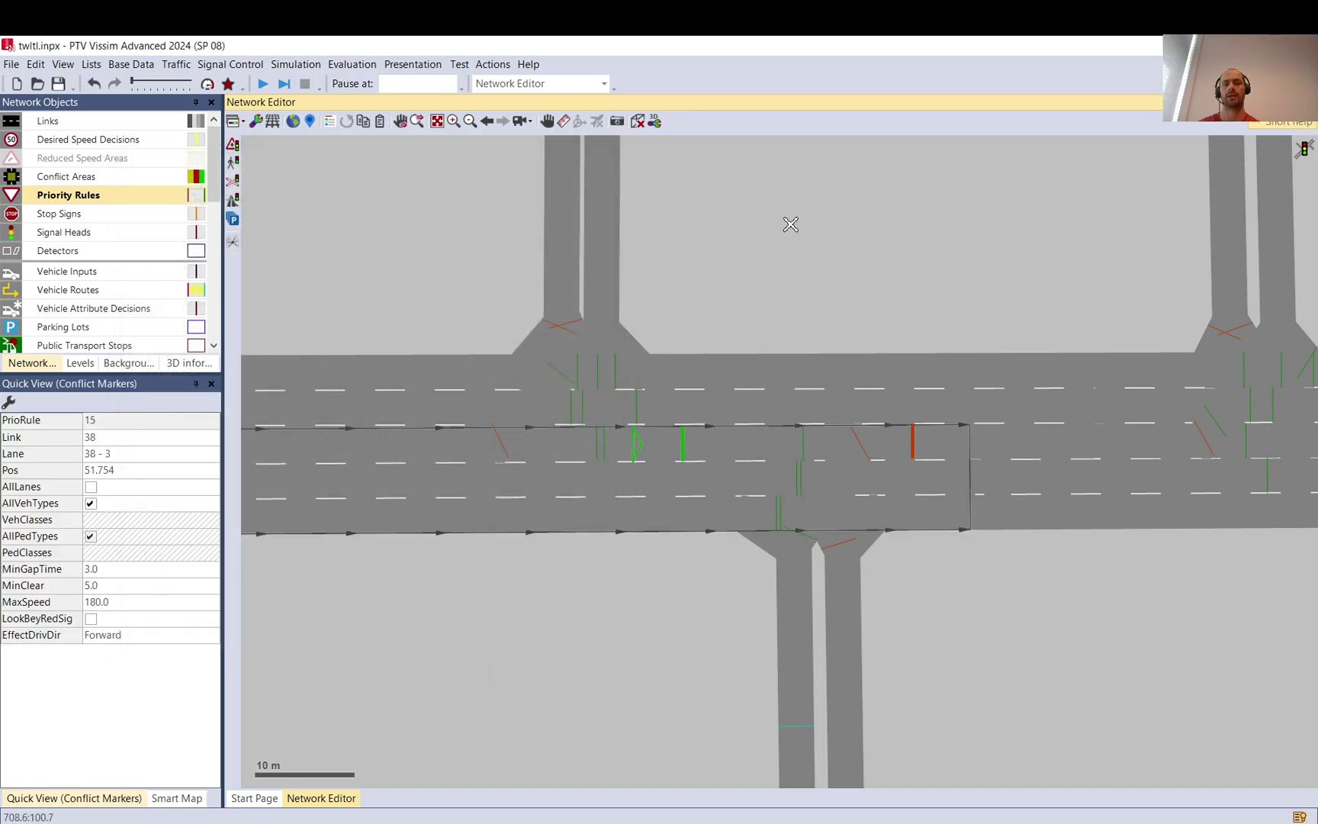
# Move priority rule 15's conflict marker to 66.949 m on lane 3 of link 38 and set its minimum clearance to 20 m
pyautogui.moveTo(684, 450)
pyautogui.mouseDown()
pyautogui.moveTo(737, 448)
pyautogui.moveTo(737, 414)
pyautogui.moveTo(737, 449)
pyautogui.moveTo(989, 468)
pyautogui.moveTo(946, 477)
pyautogui.moveTo(944, 412)
pyautogui.mouseUp()
pyautogui.moveTo(856, 412)
pyautogui.mouseDown()
pyautogui.moveTo(729, 414)
pyautogui.moveTo(683, 481)
pyautogui.moveTo(685, 456)
pyautogui.moveTo(706, 446)
pyautogui.moveTo(835, 448)
pyautogui.mouseUp()
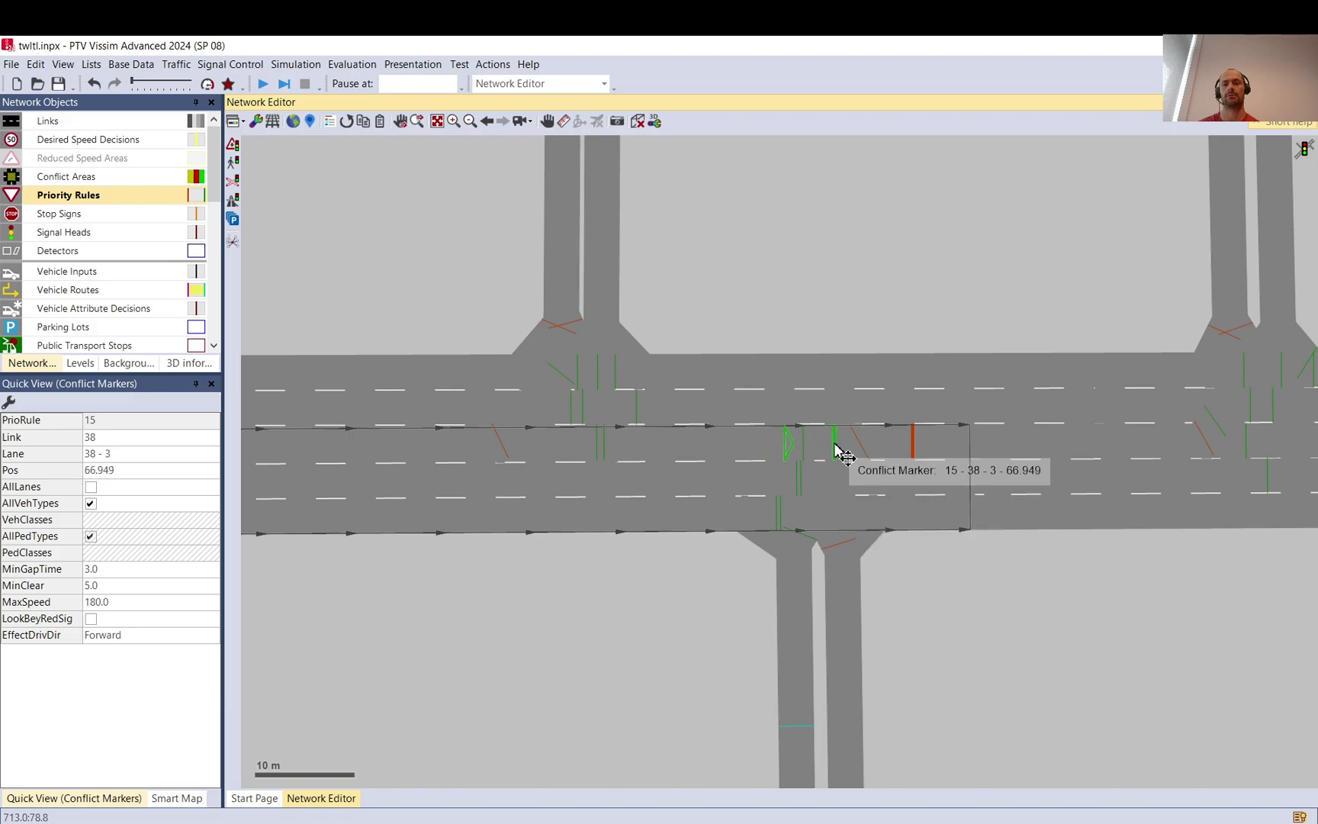
pyautogui.click(128, 585)
pyautogui.write('20')
pyautogui.press('Return')
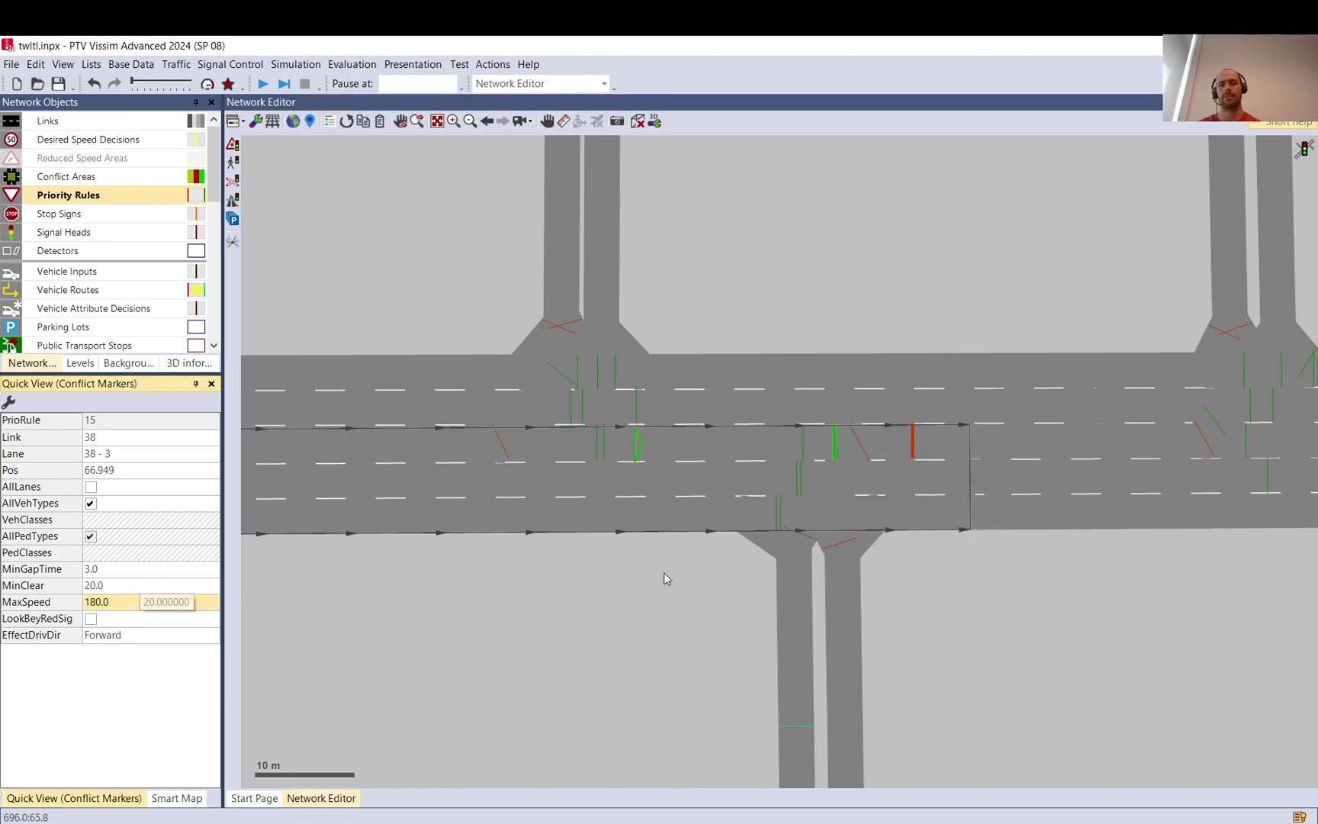
pyautogui.click(743, 583)
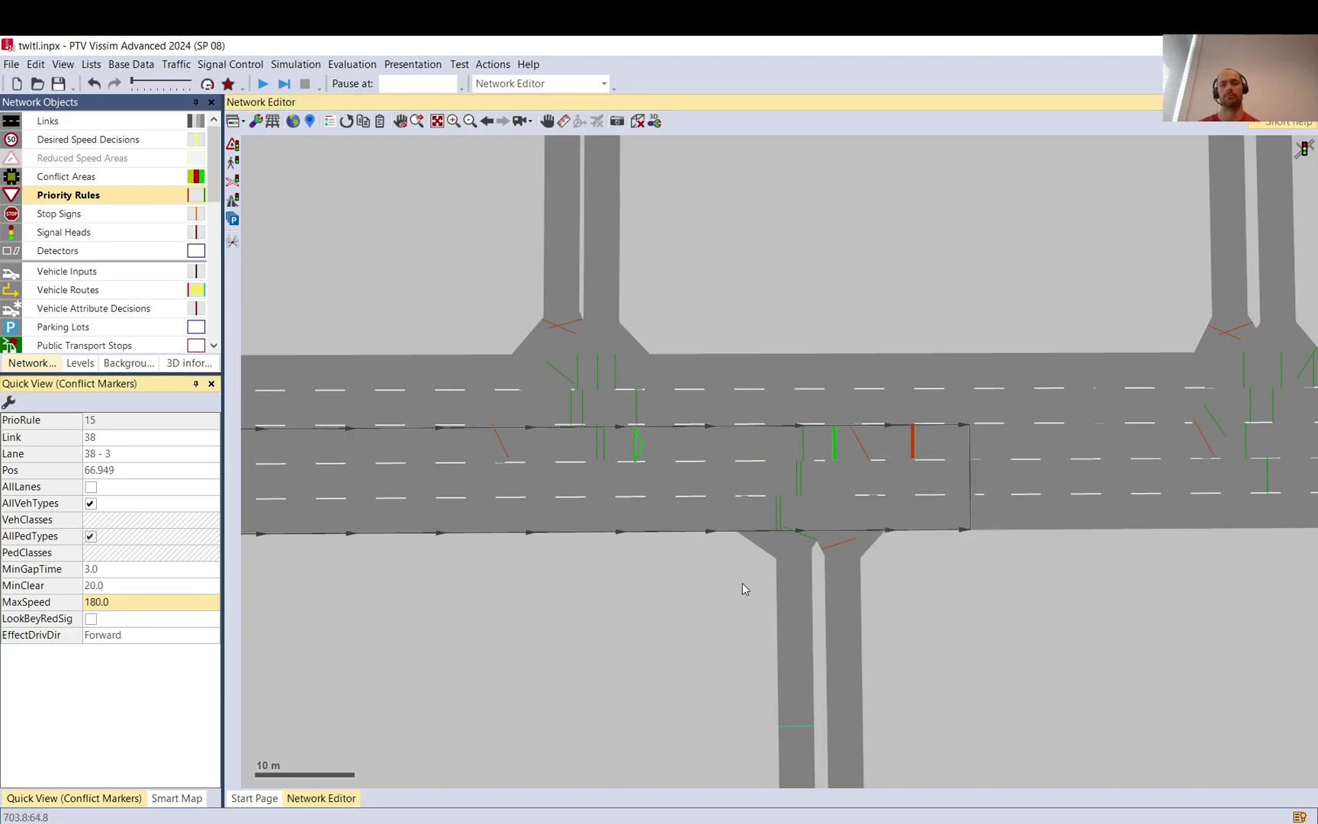
# Check priority rule 15's stop line and conflict marker against connector 10020 entering link 38
pyautogui.click(917, 444)
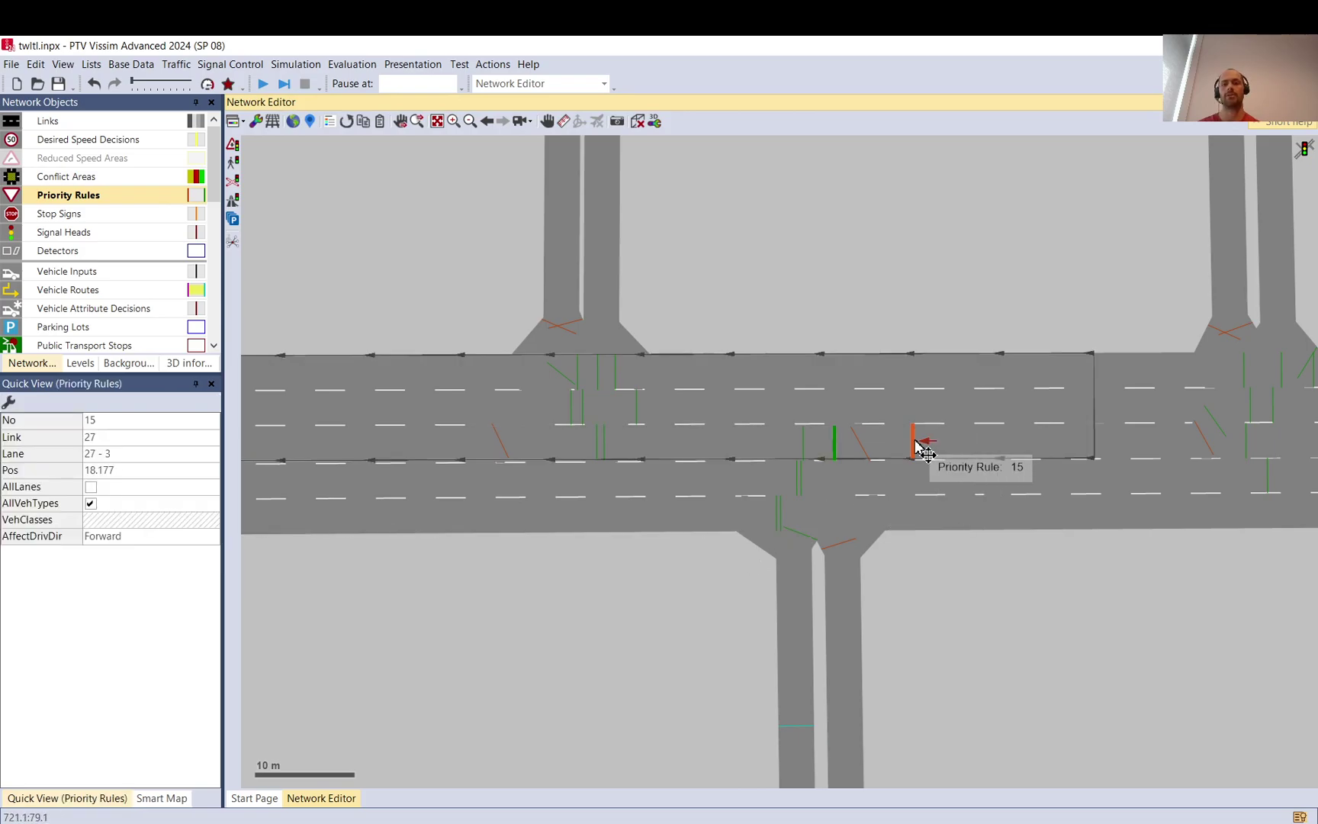
pyautogui.click(837, 454)
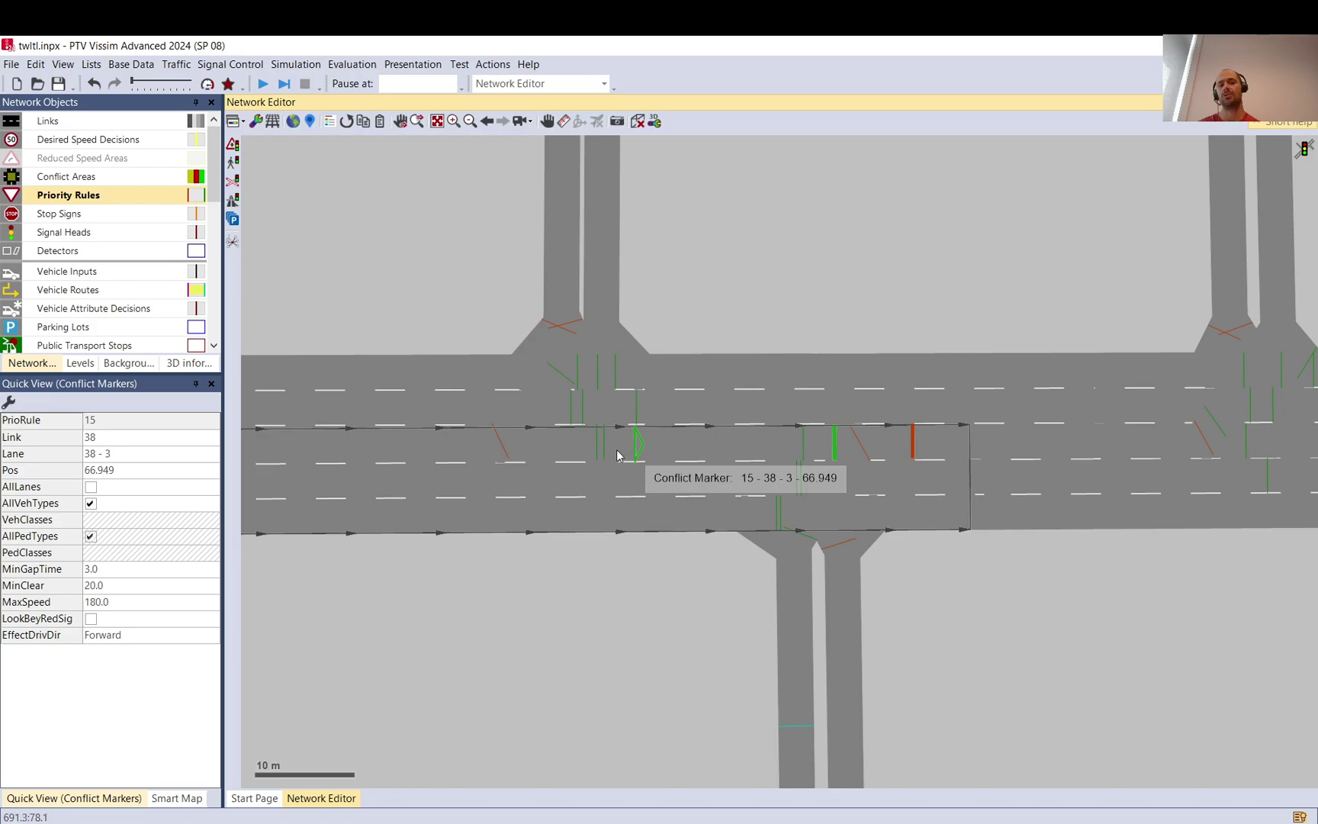
pyautogui.click(599, 423)
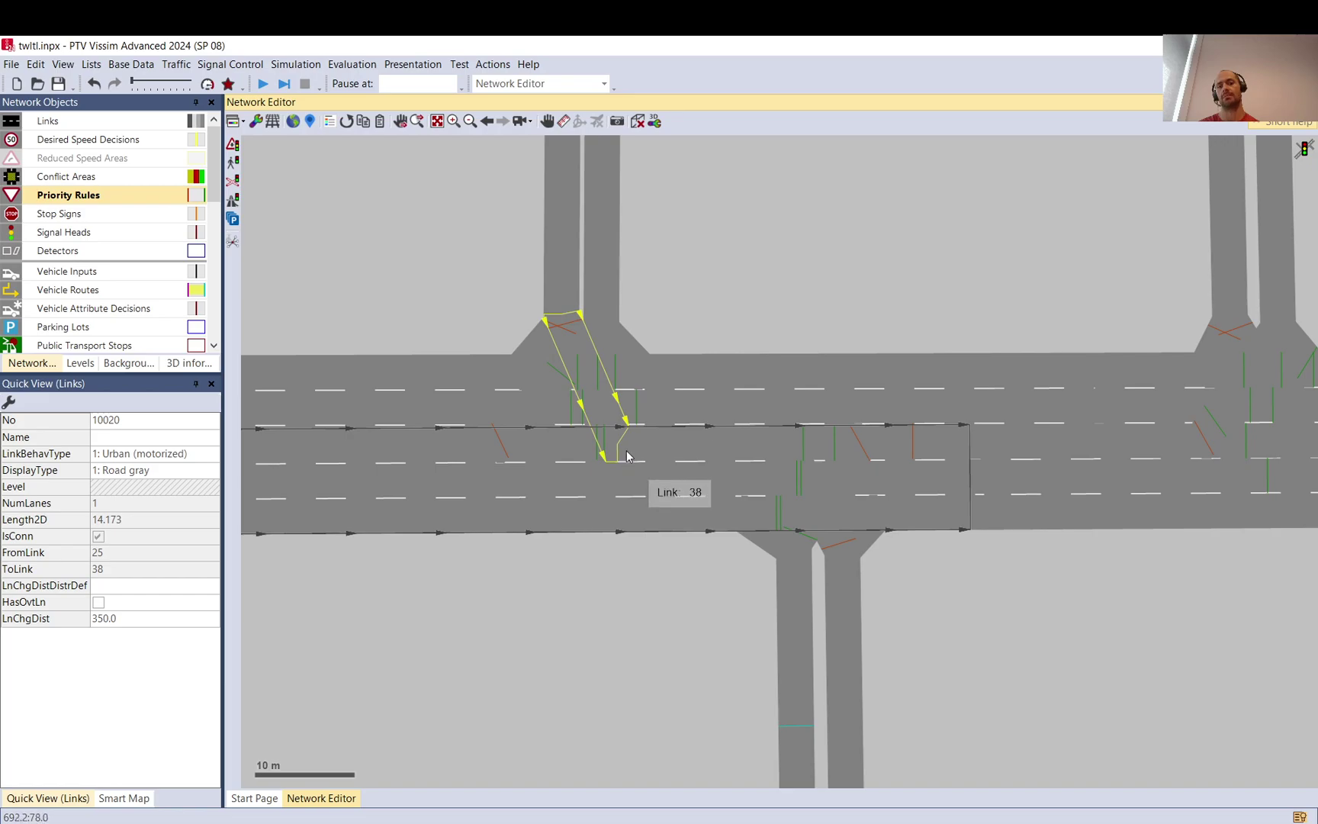
pyautogui.click(770, 290)
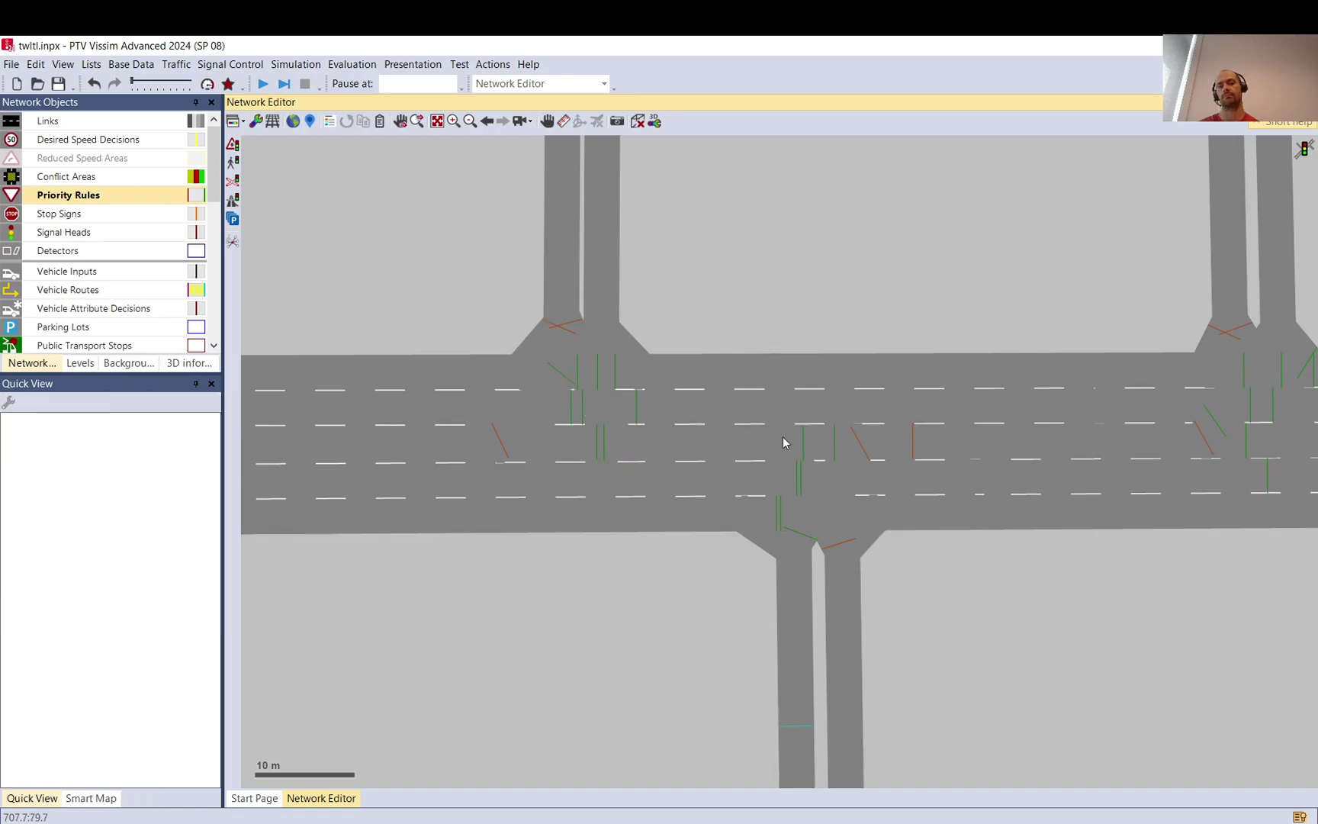
# Delete priority rule 15 with its stop line on lane 3 of link 27
pyautogui.click(918, 448)
pyautogui.click(918, 449)
pyautogui.press('Delete')
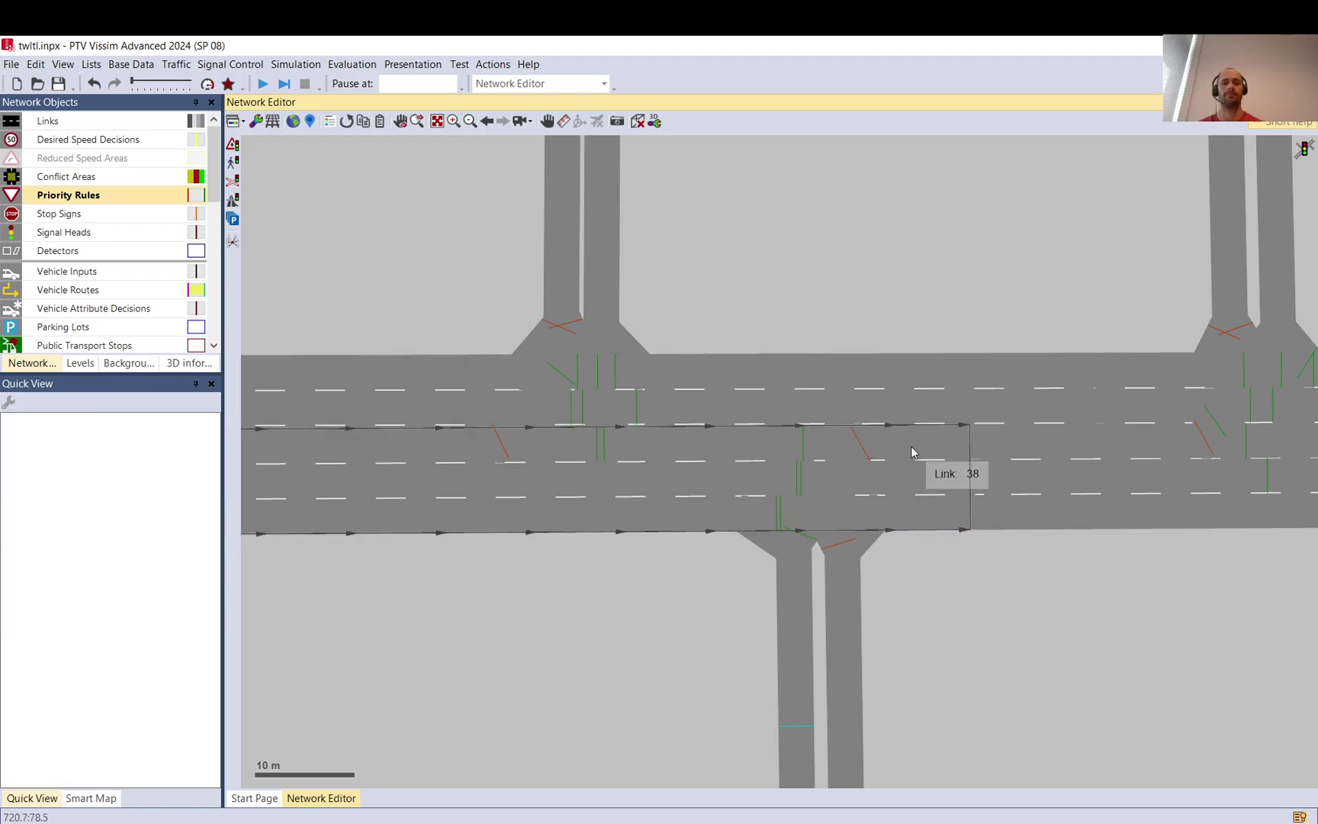
# Save the network changes and start the simulation with all three side streets in view
pyautogui.scroll(-1, 686, 365)
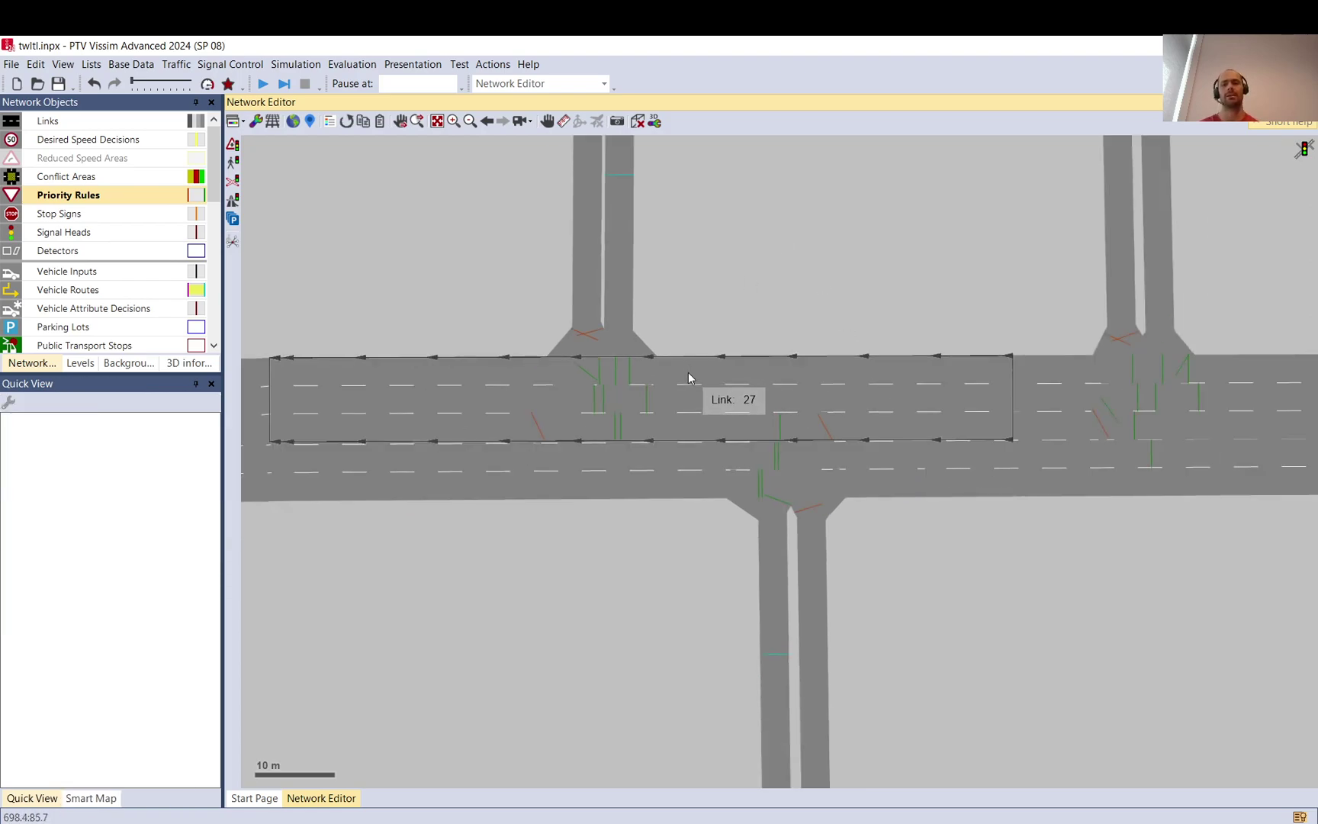
pyautogui.scroll(-1, 761, 464)
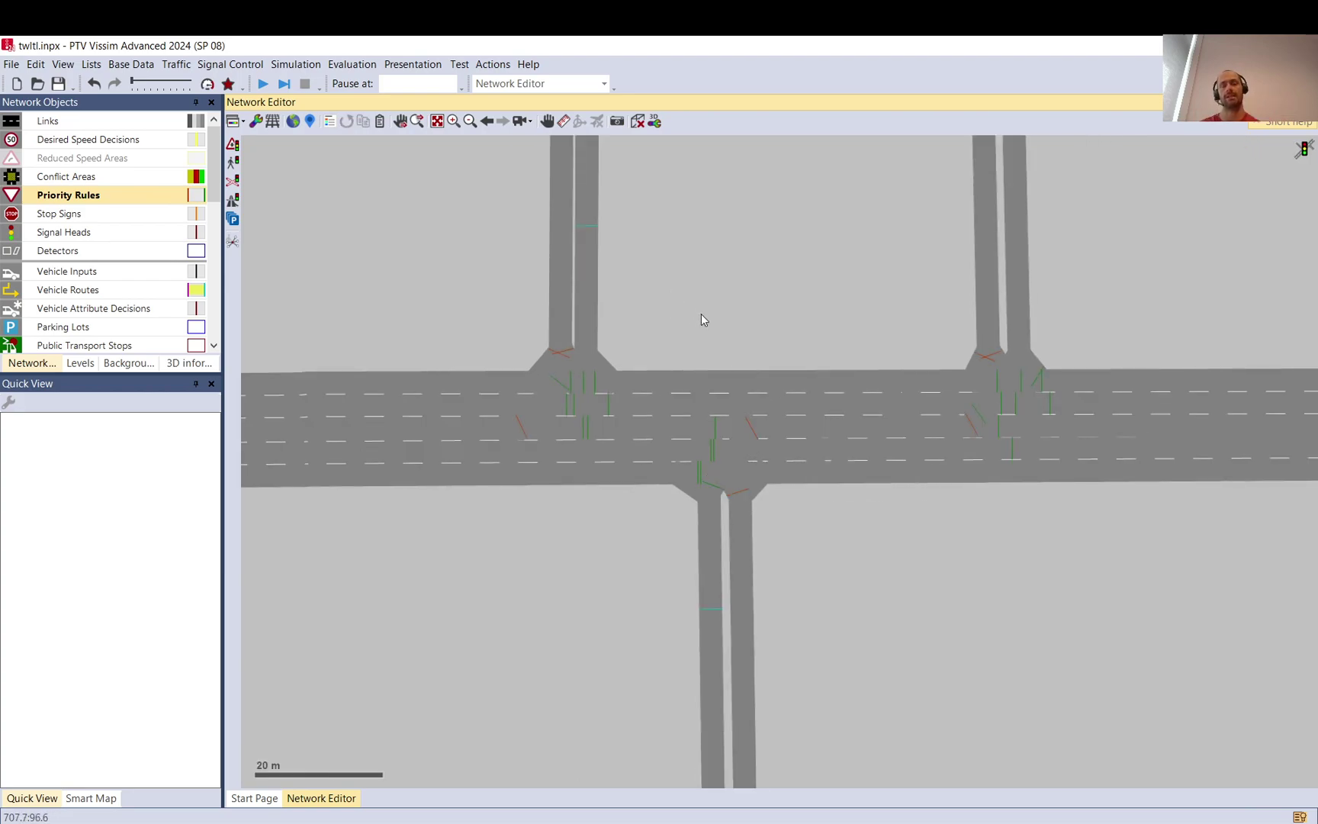
pyautogui.click(263, 83)
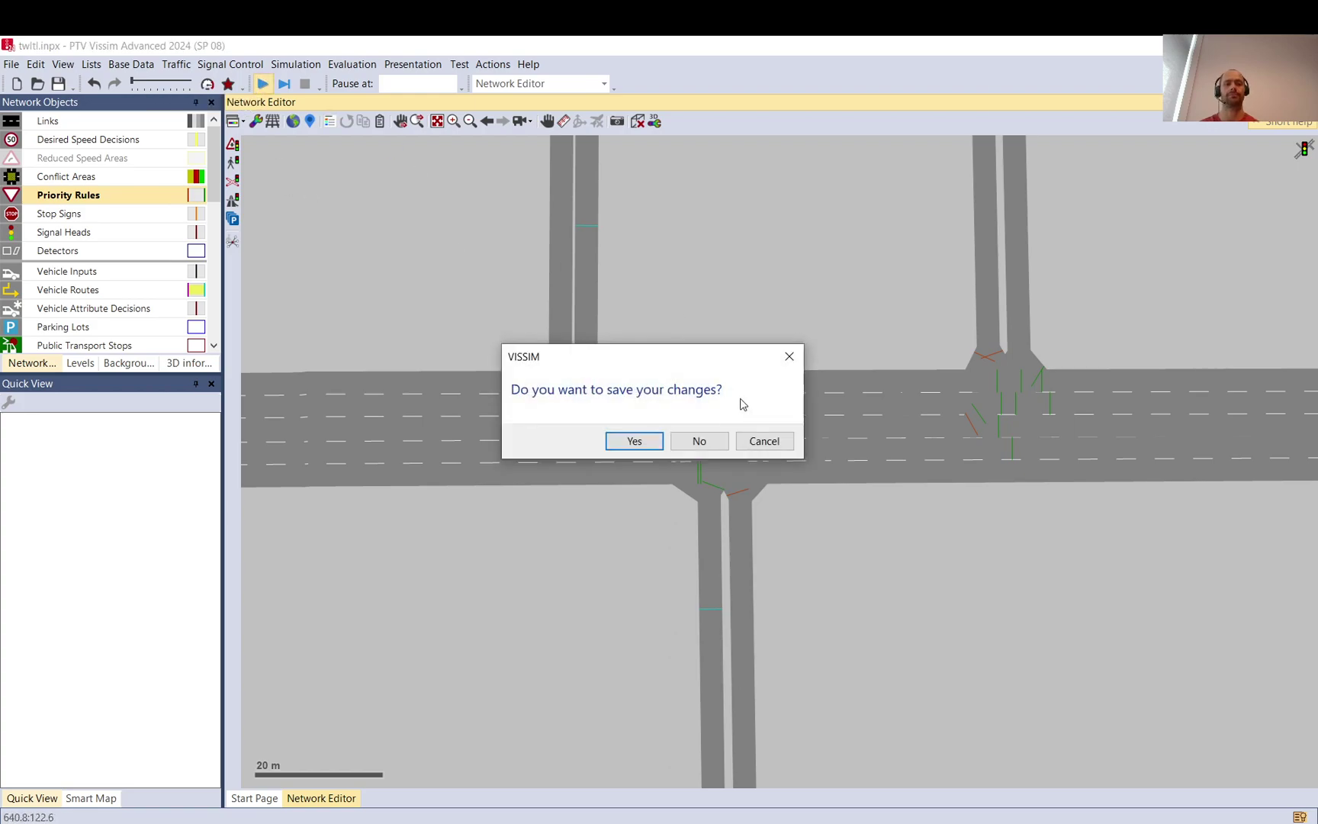
pyautogui.click(659, 447)
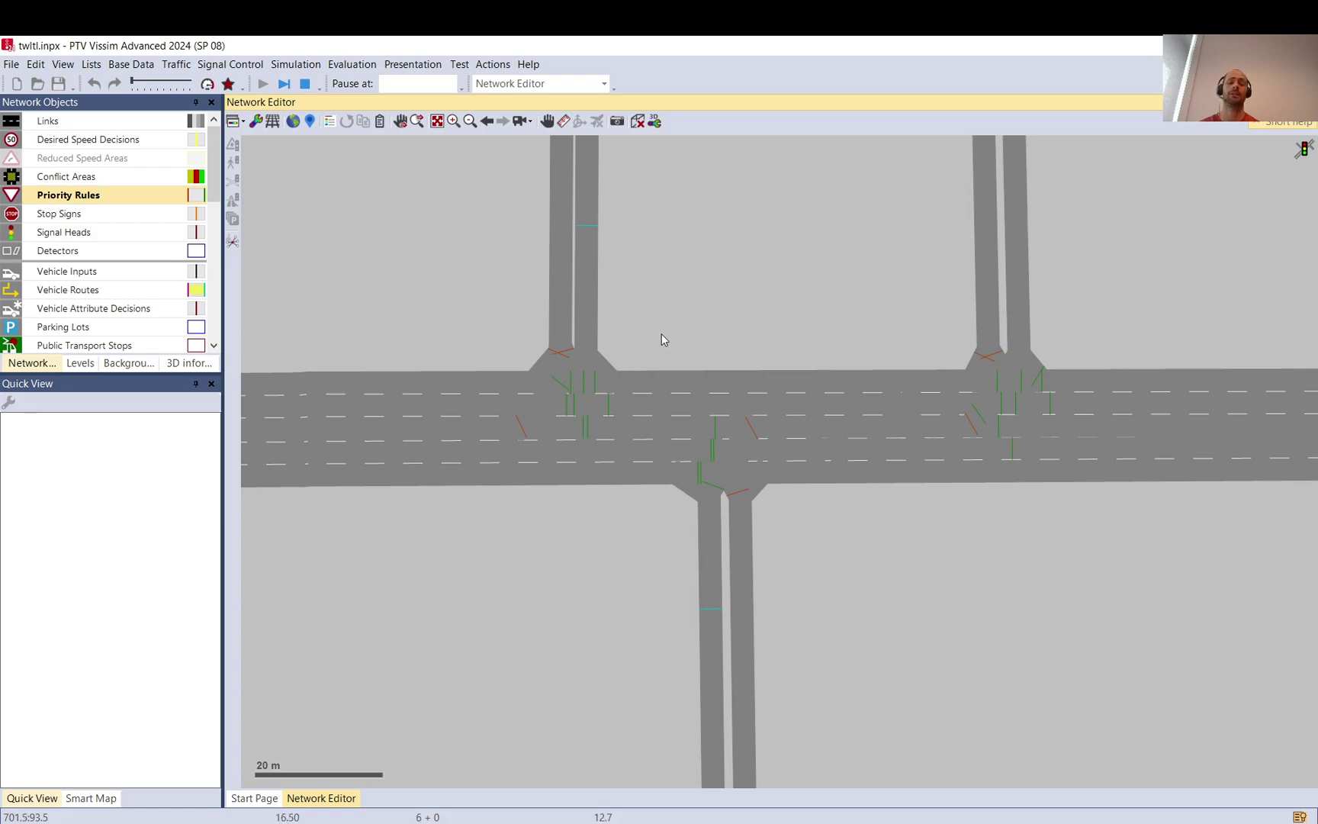
# Watch how vehicles use the two-way left-turn lane around the side streets, and stop the simulation
pyautogui.moveTo(661, 334); pyautogui.dragTo(752, 364)
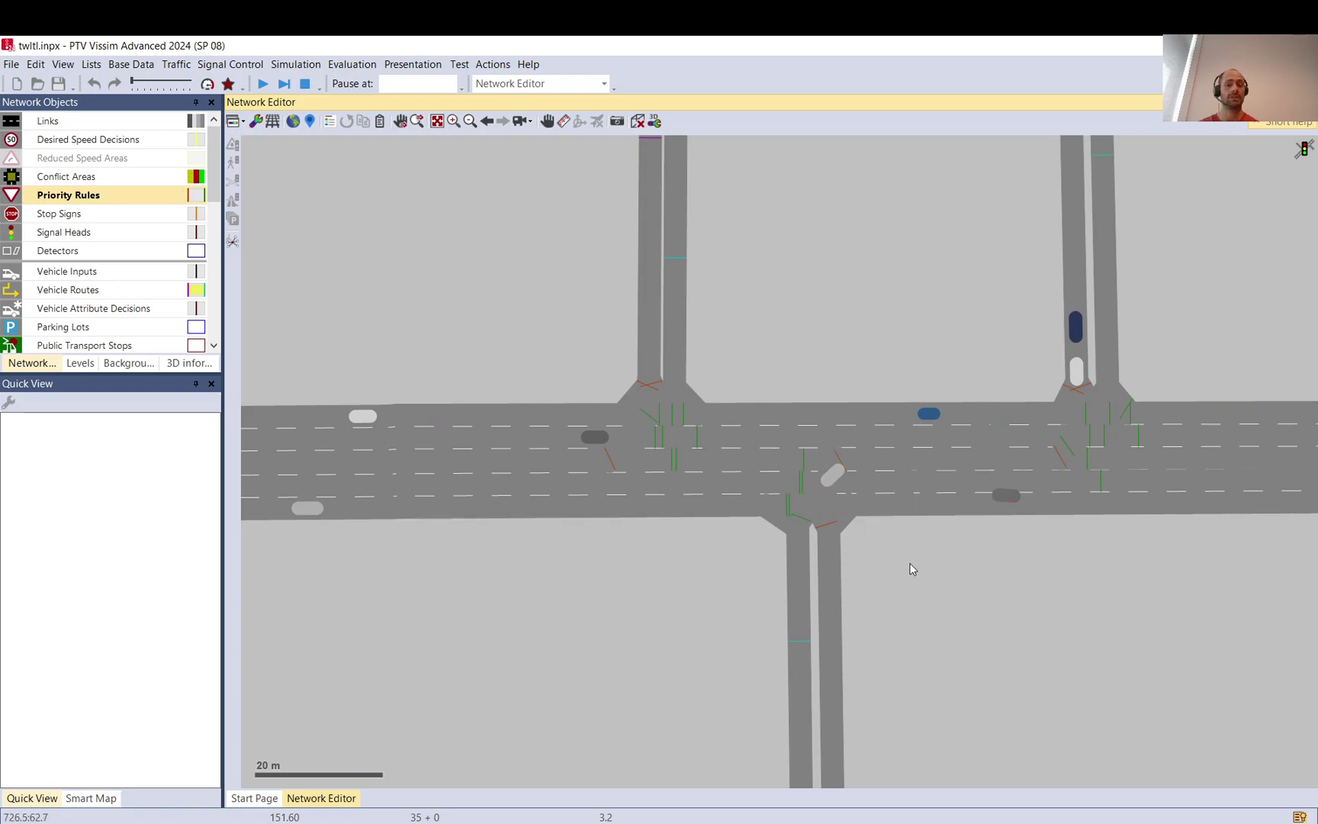
pyautogui.scroll(-3, 717, 366)
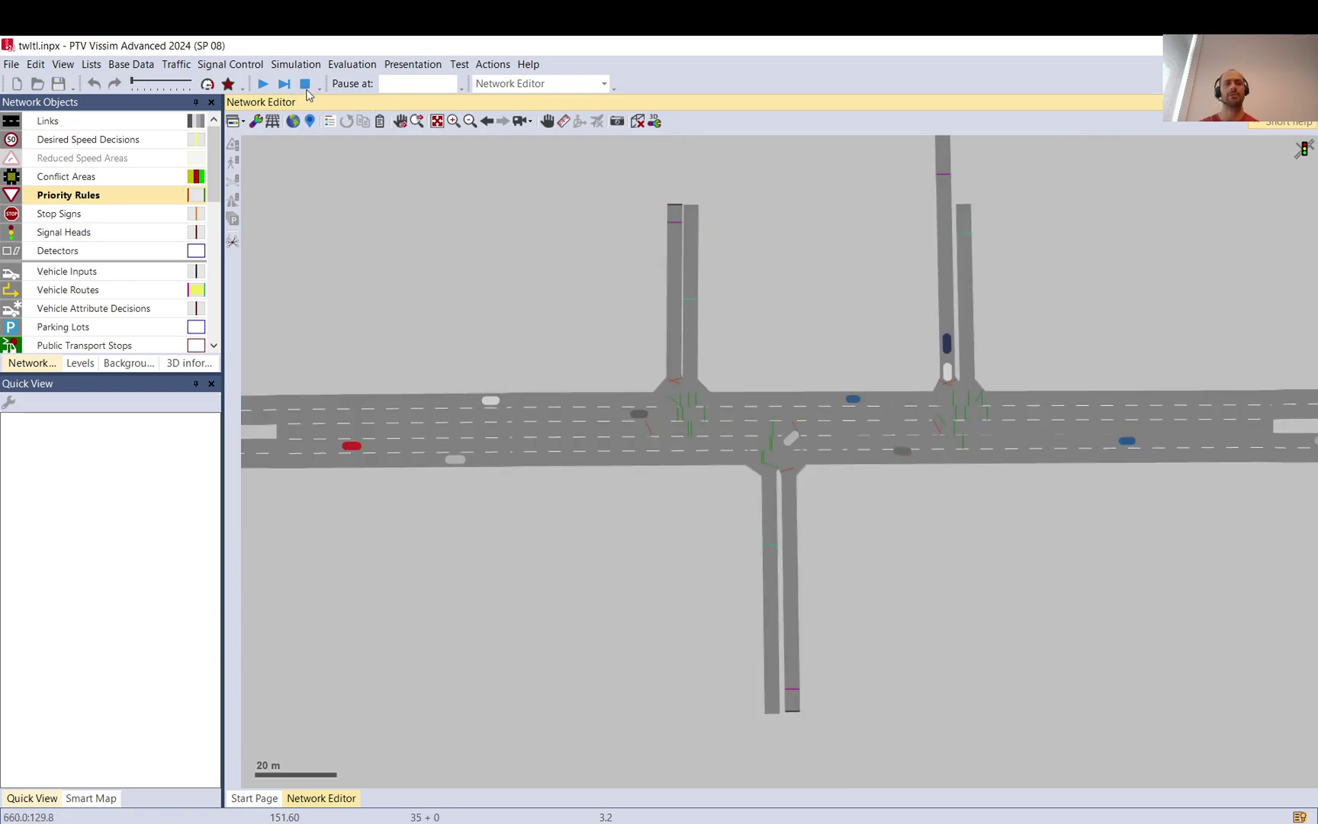
pyautogui.press('Escape')
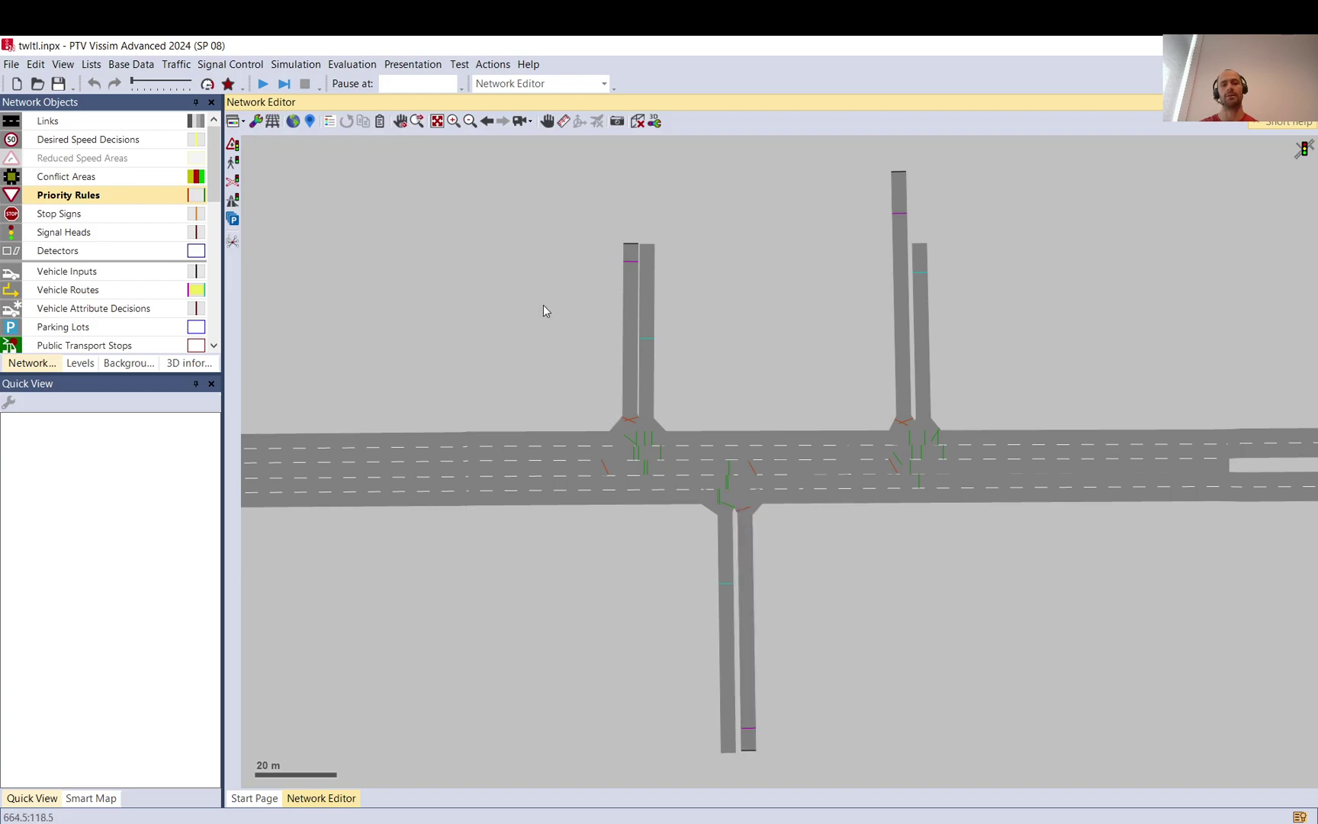
# Run the simulation until a car enters the southern side street, then pause it and inspect that car's interaction attributes
pyautogui.click(262, 83)
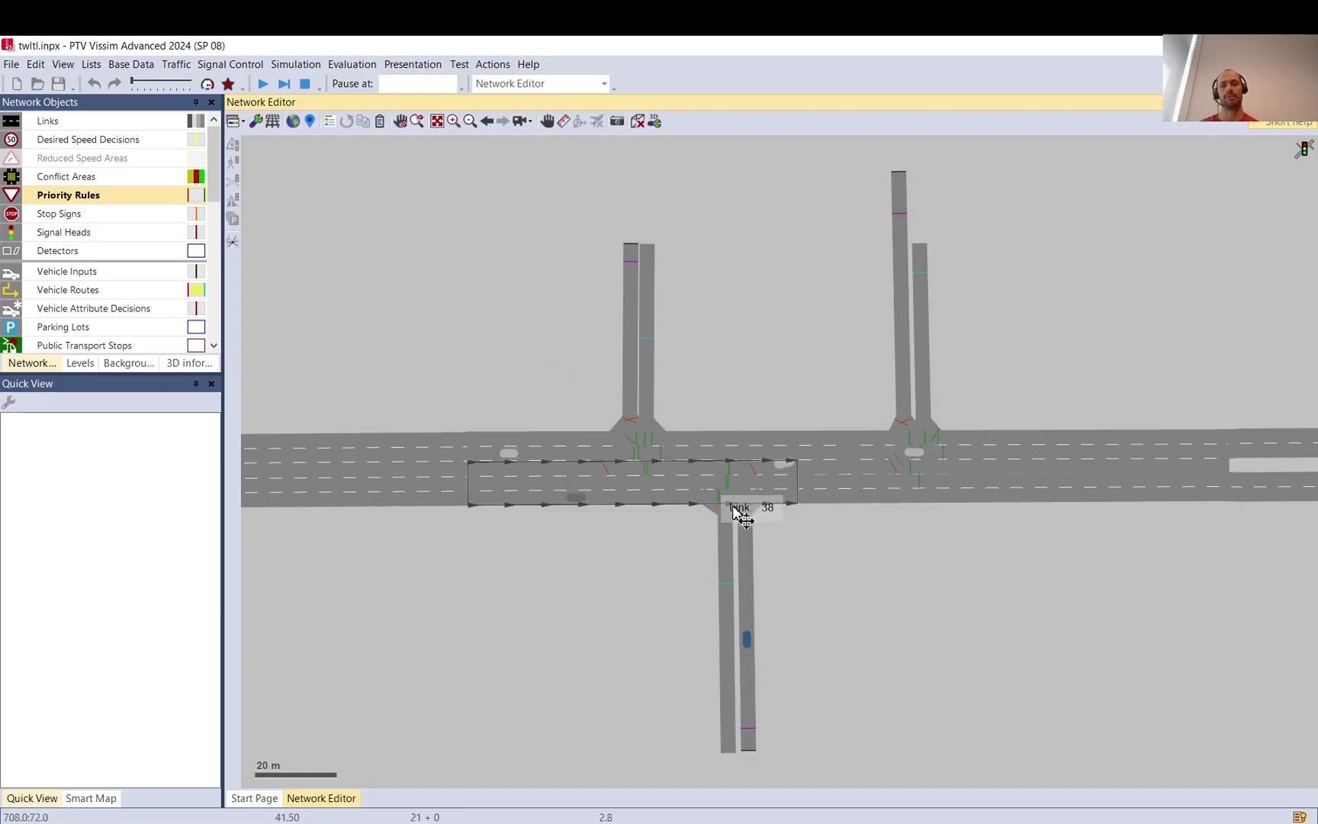
pyautogui.click(749, 643)
pyautogui.click(749, 643)
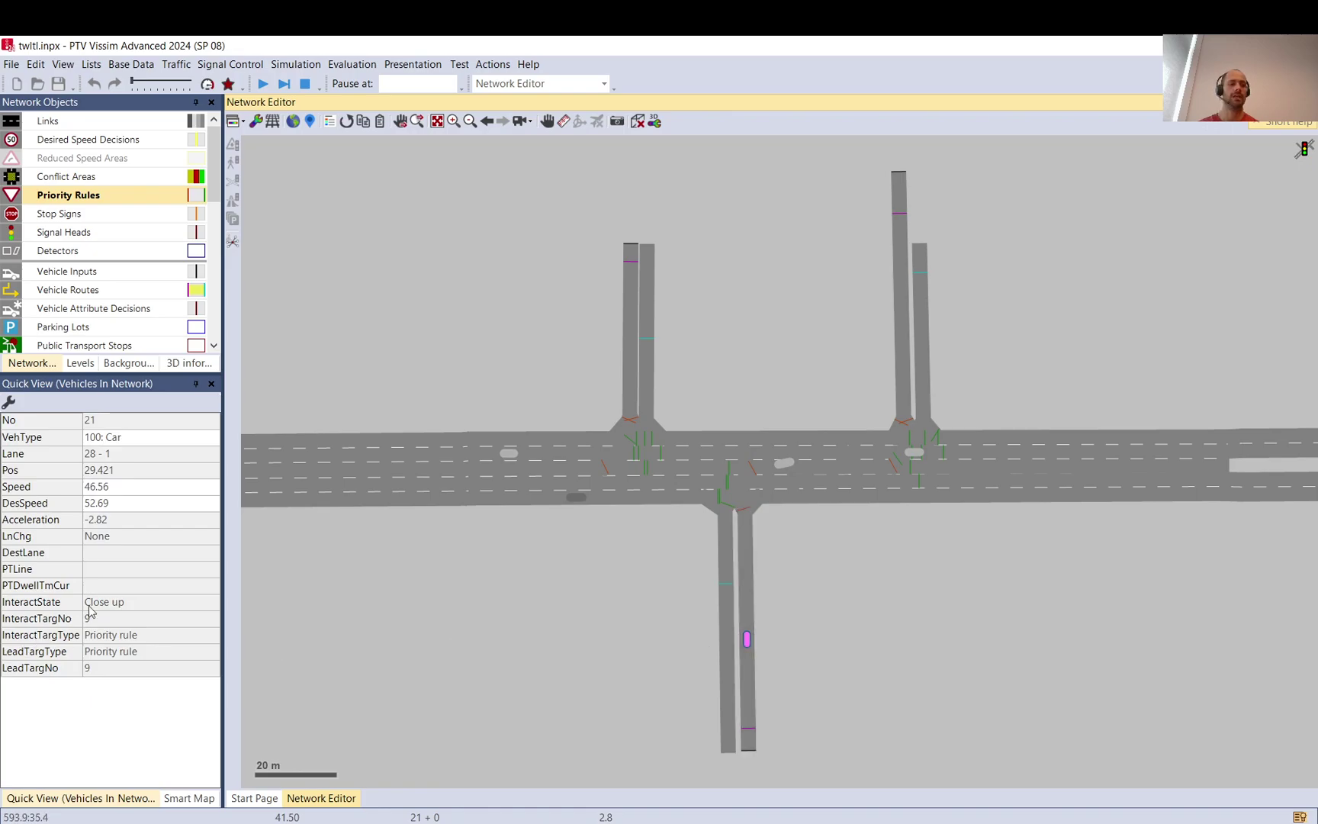
# Review the interaction and leading target attributes chosen for the vehicle display, check priority rule 9's stop line, and stop the simulation
pyautogui.click(10, 402)
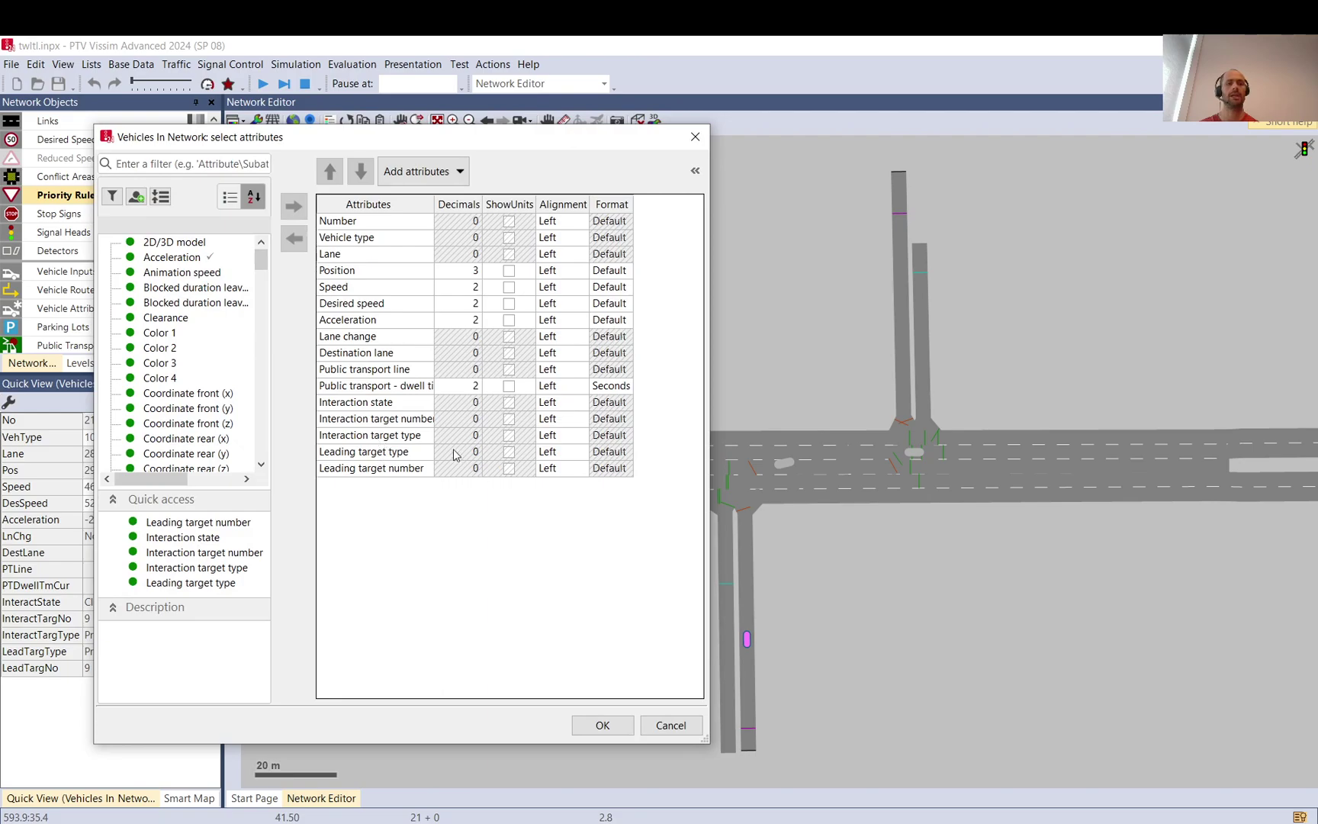
pyautogui.click(355, 470)
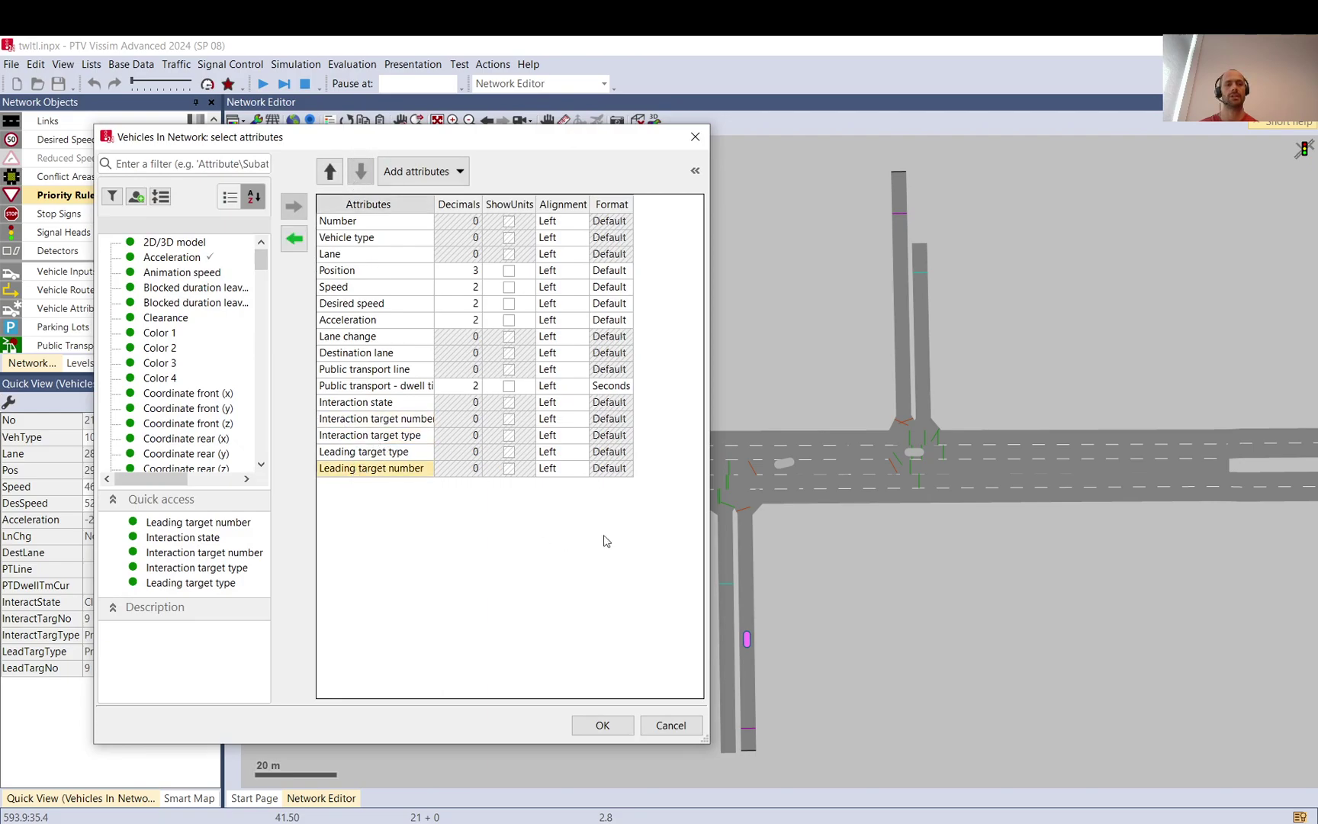
pyautogui.click(387, 437)
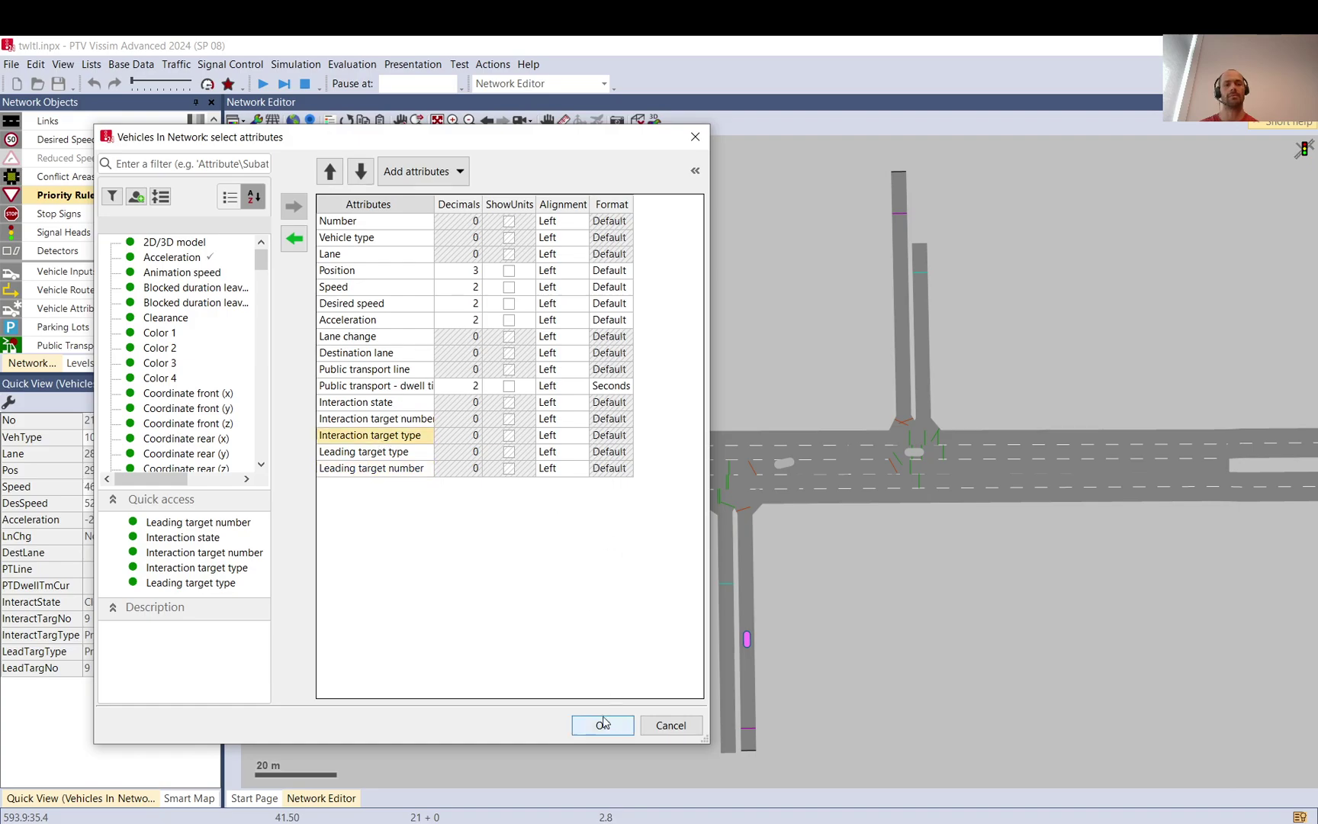
pyautogui.click(658, 727)
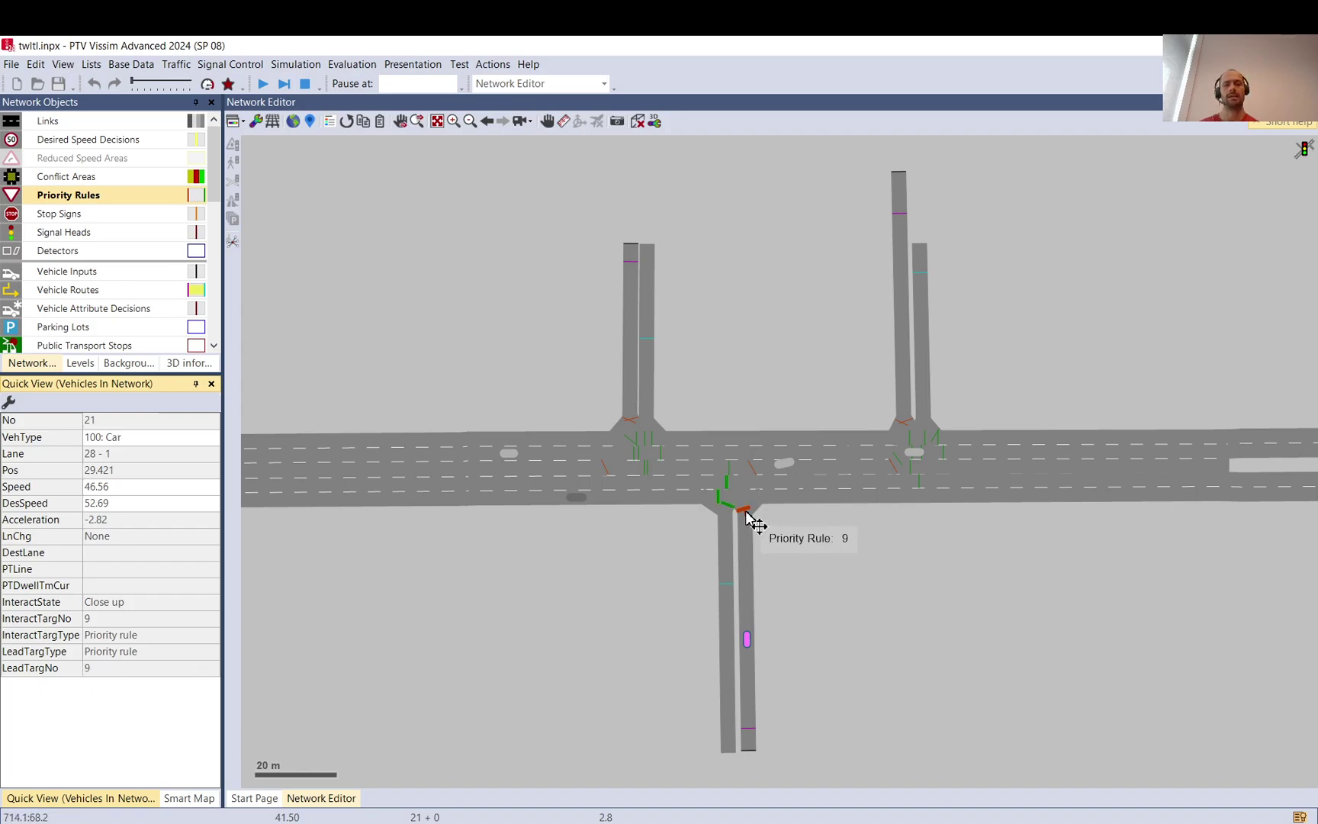
pyautogui.rightClick(311, 91)
pyautogui.click(305, 84)
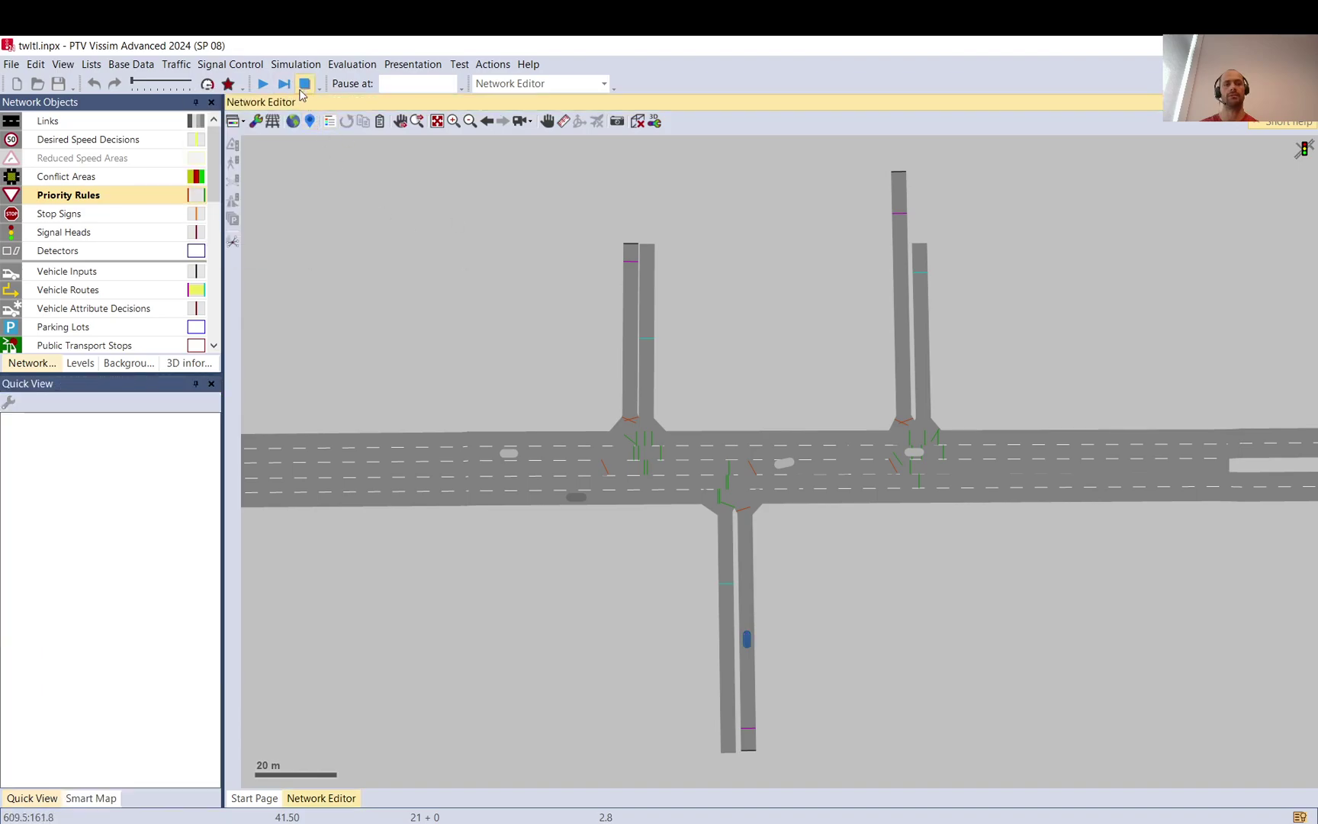
# Move the routing decision on link 28 closer to the main road and shorten the link to about 23 m
pyautogui.click(749, 727)
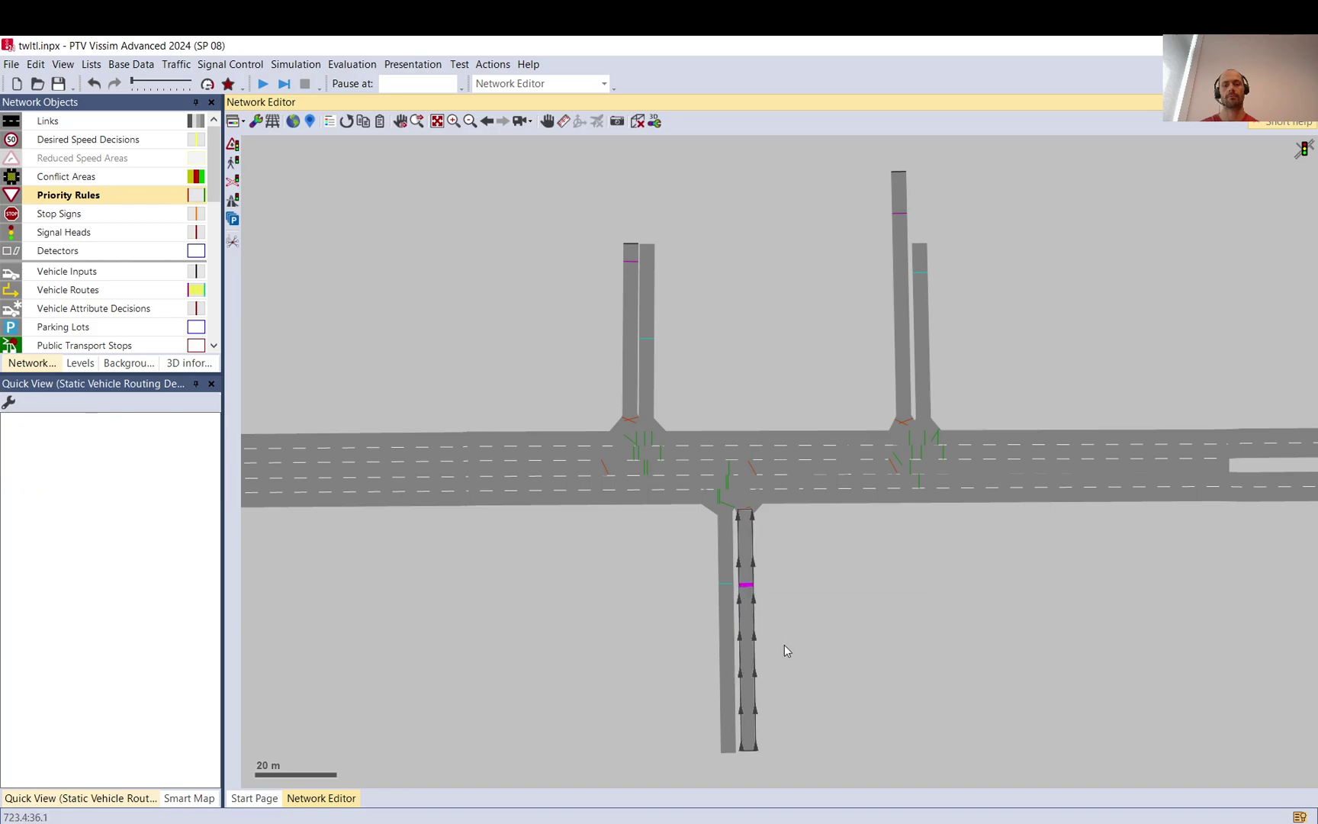
pyautogui.click(741, 708)
pyautogui.click(176, 121)
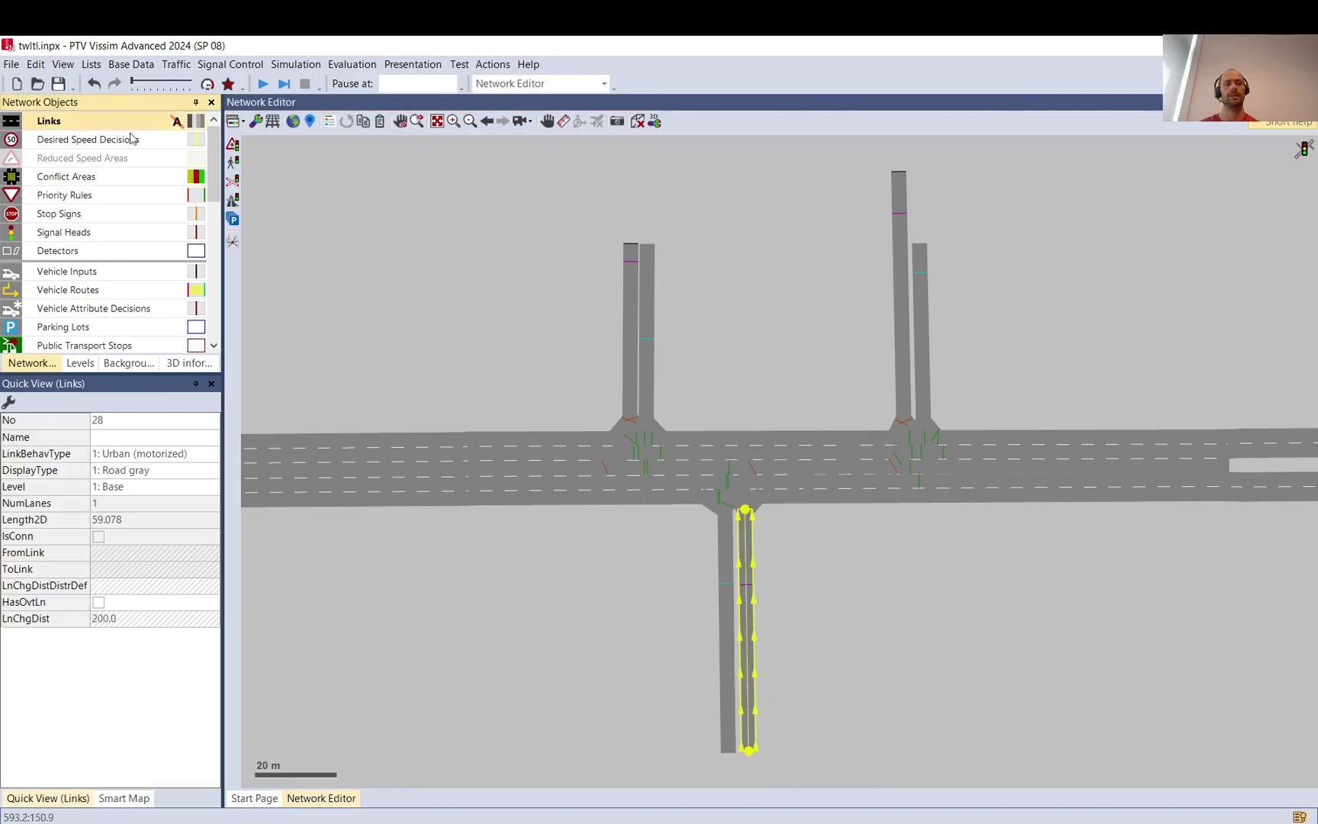
pyautogui.moveTo(749, 750); pyautogui.dragTo(753, 611)
pyautogui.click(783, 574)
pyautogui.scroll(4, 778, 568)
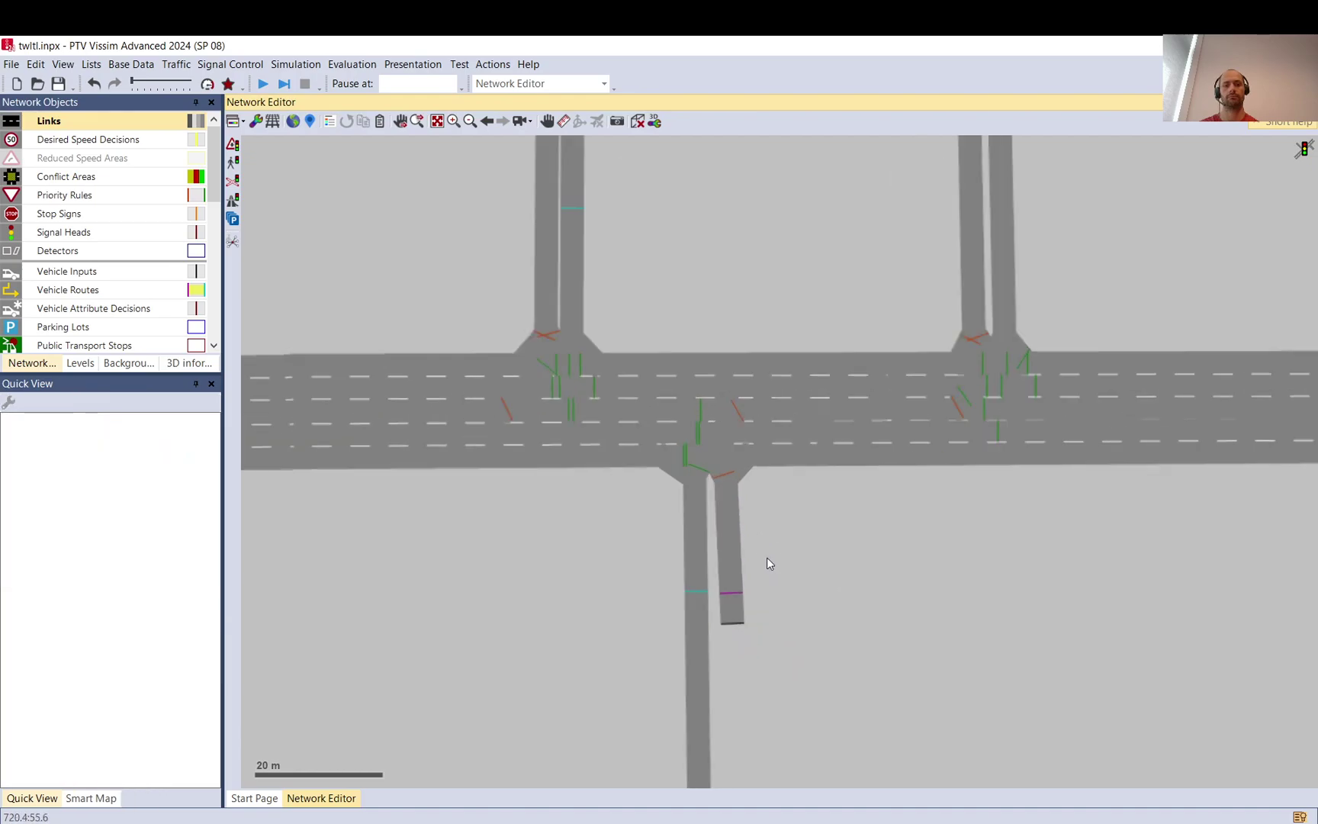
# Simulate with the shortened link 28, inspect the entering car's interaction target against the reduced speed areas and priority rule 9, and stop
pyautogui.click(263, 83)
pyautogui.click(628, 440)
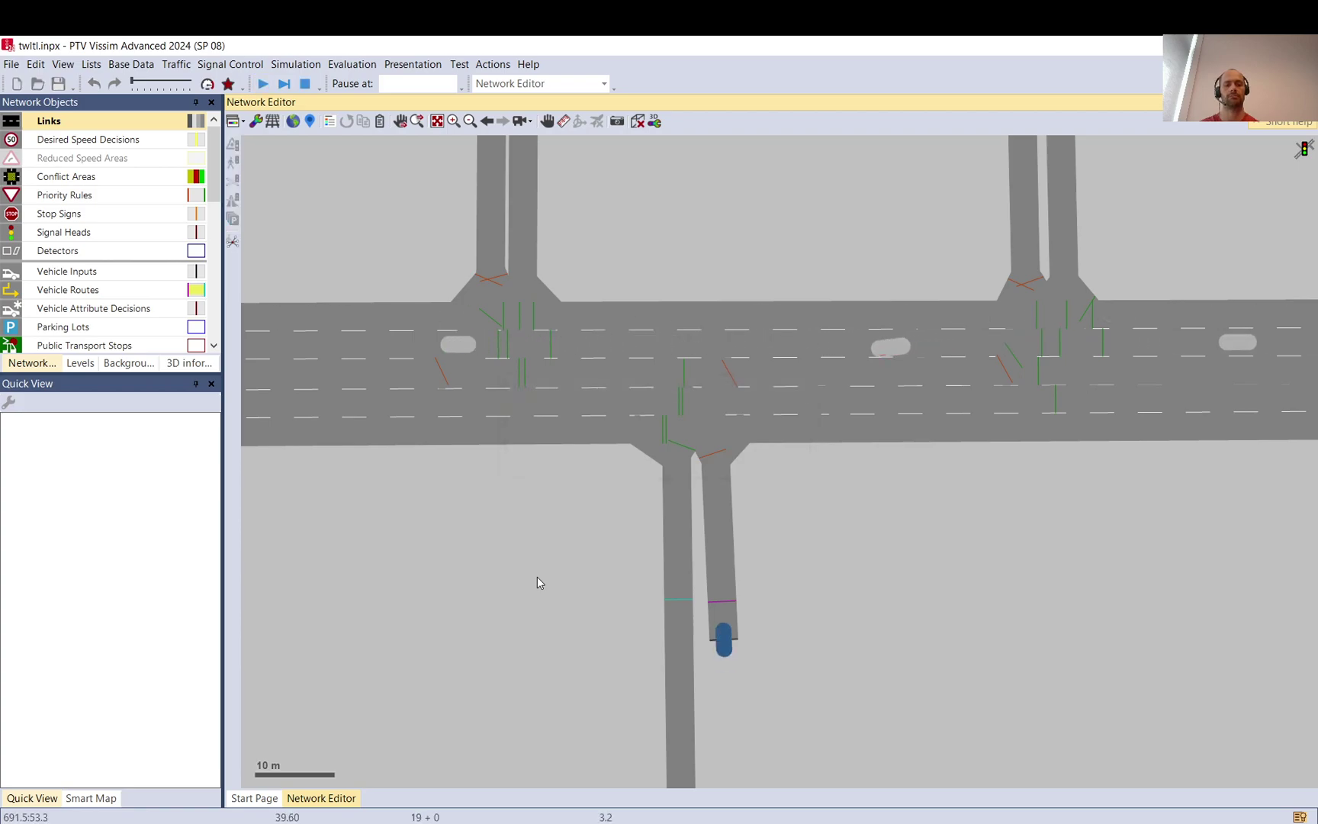
pyautogui.click(722, 544)
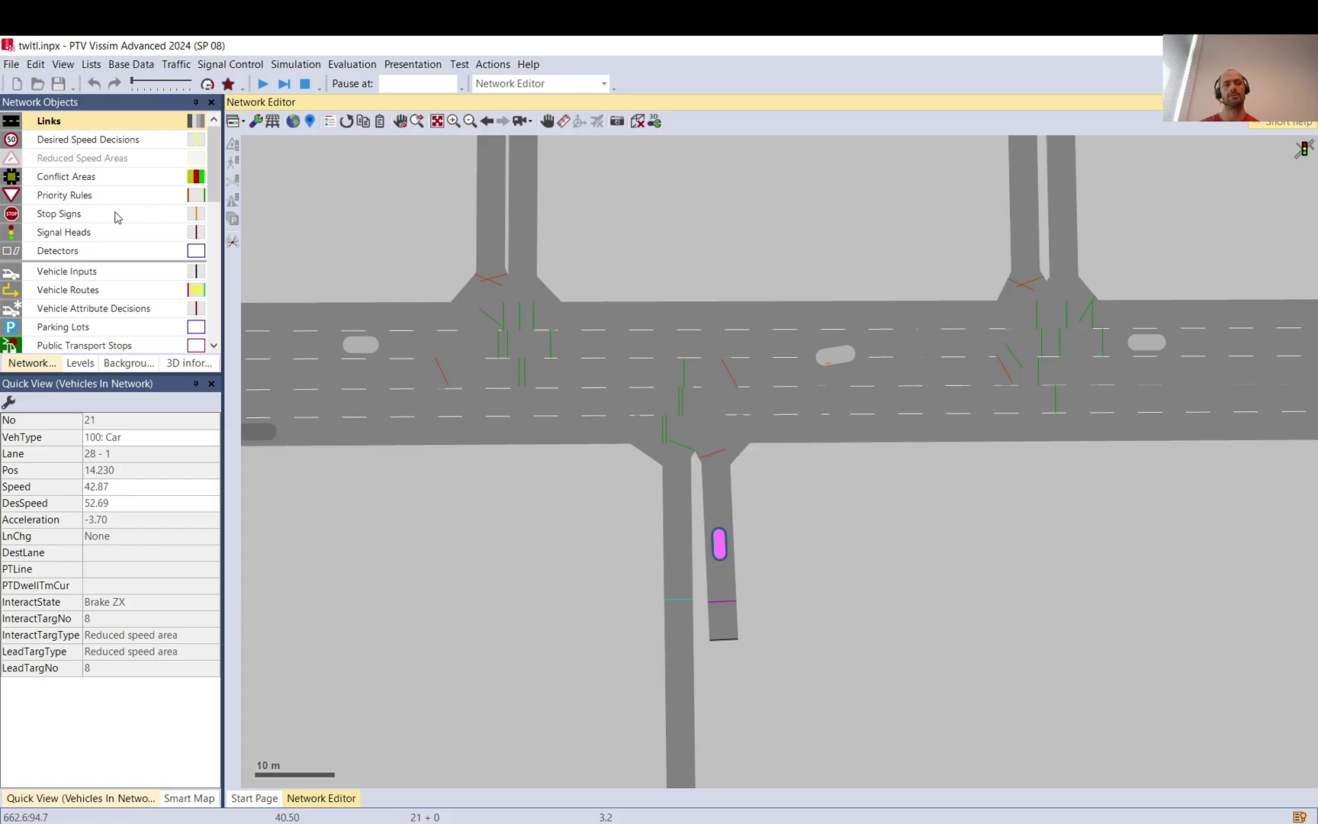
pyautogui.click(13, 159)
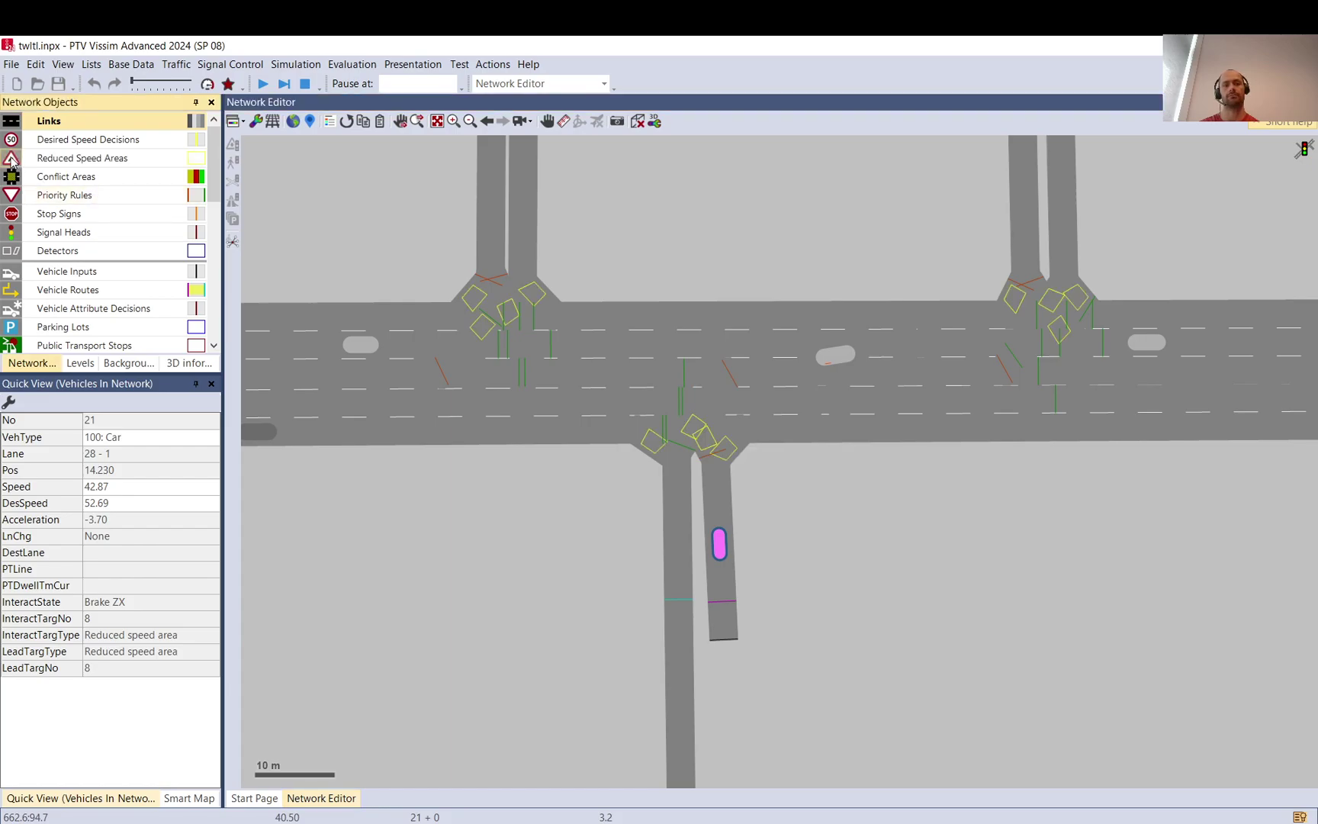
pyautogui.click(12, 160)
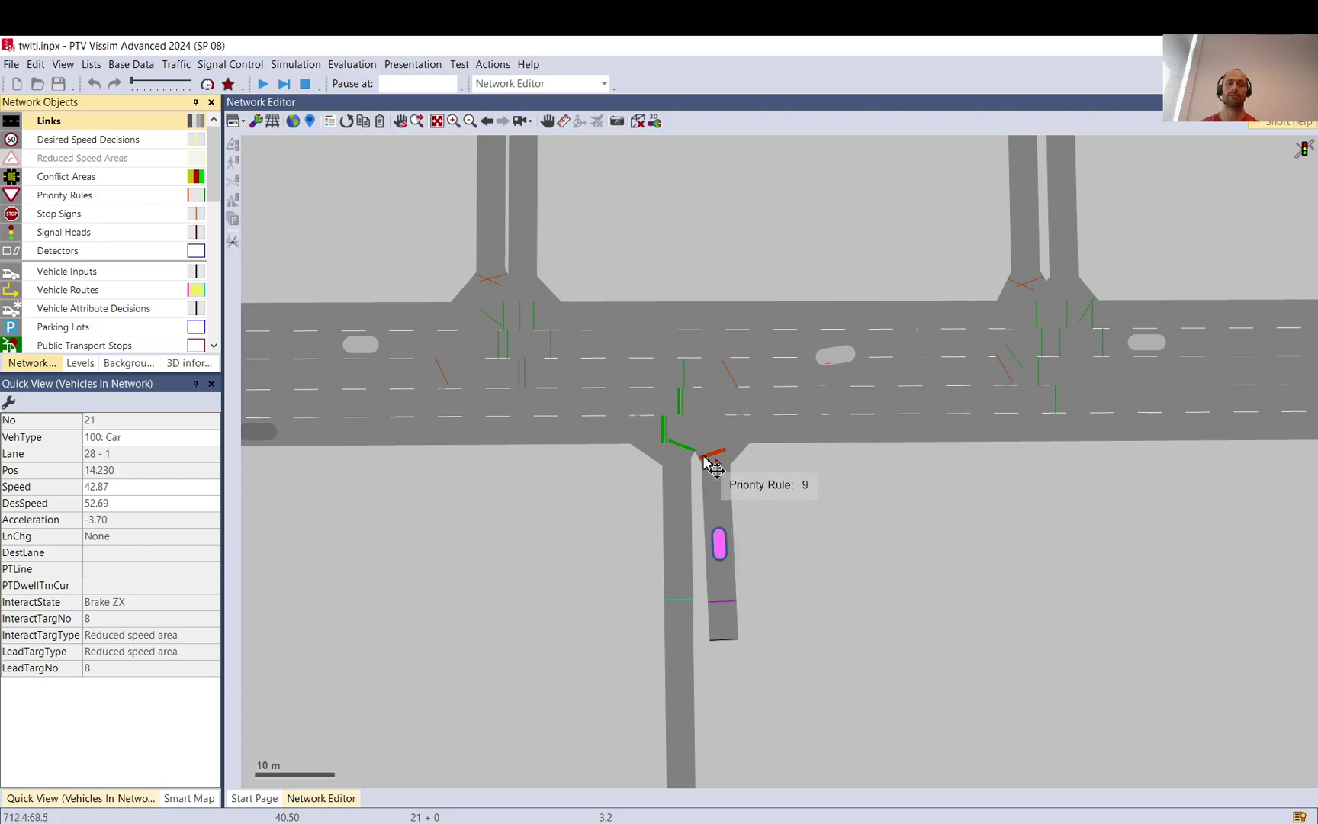
pyautogui.click(305, 83)
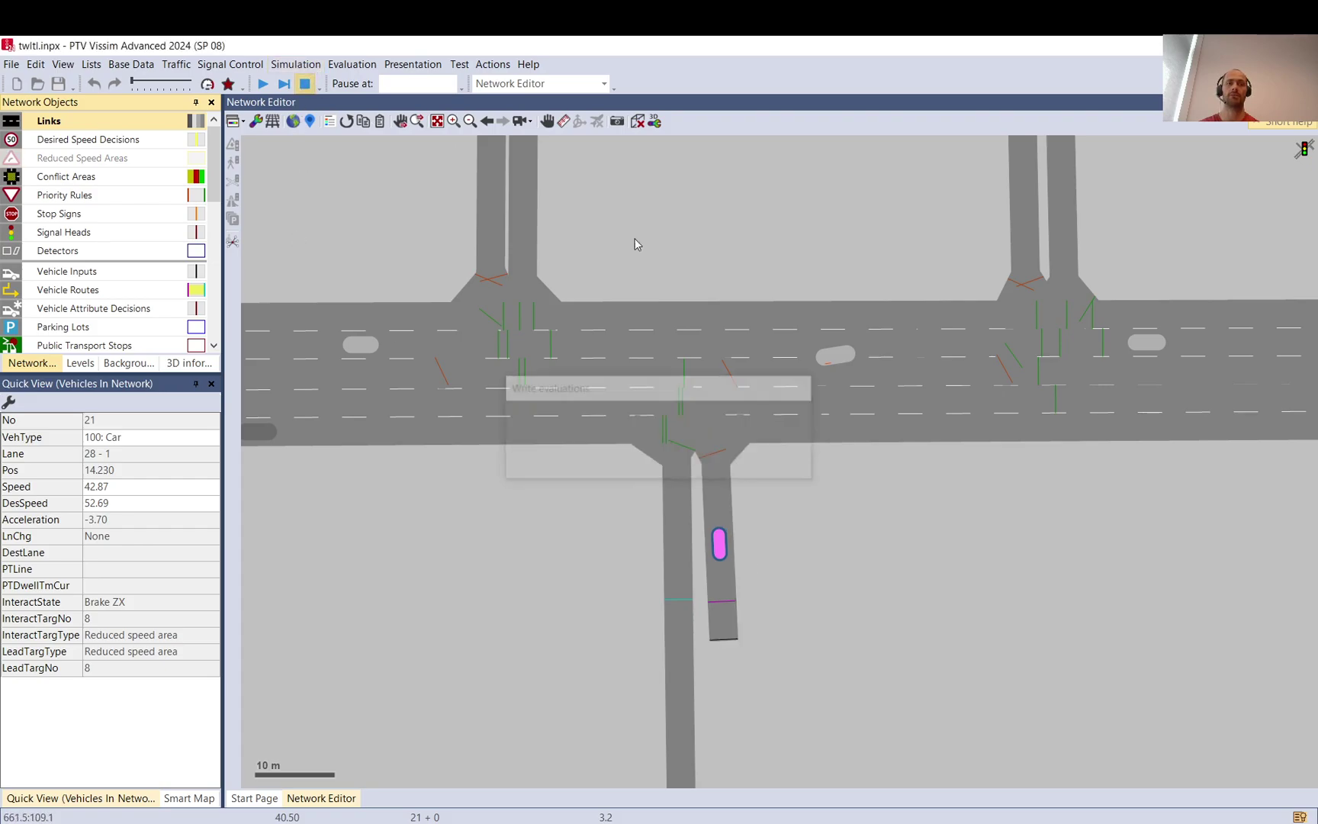
# Extend link 28 until it ends about level with the adjacent exit link, and move its routing decision back near the link's start
pyautogui.click(724, 618)
pyautogui.scroll(-3, 718, 565)
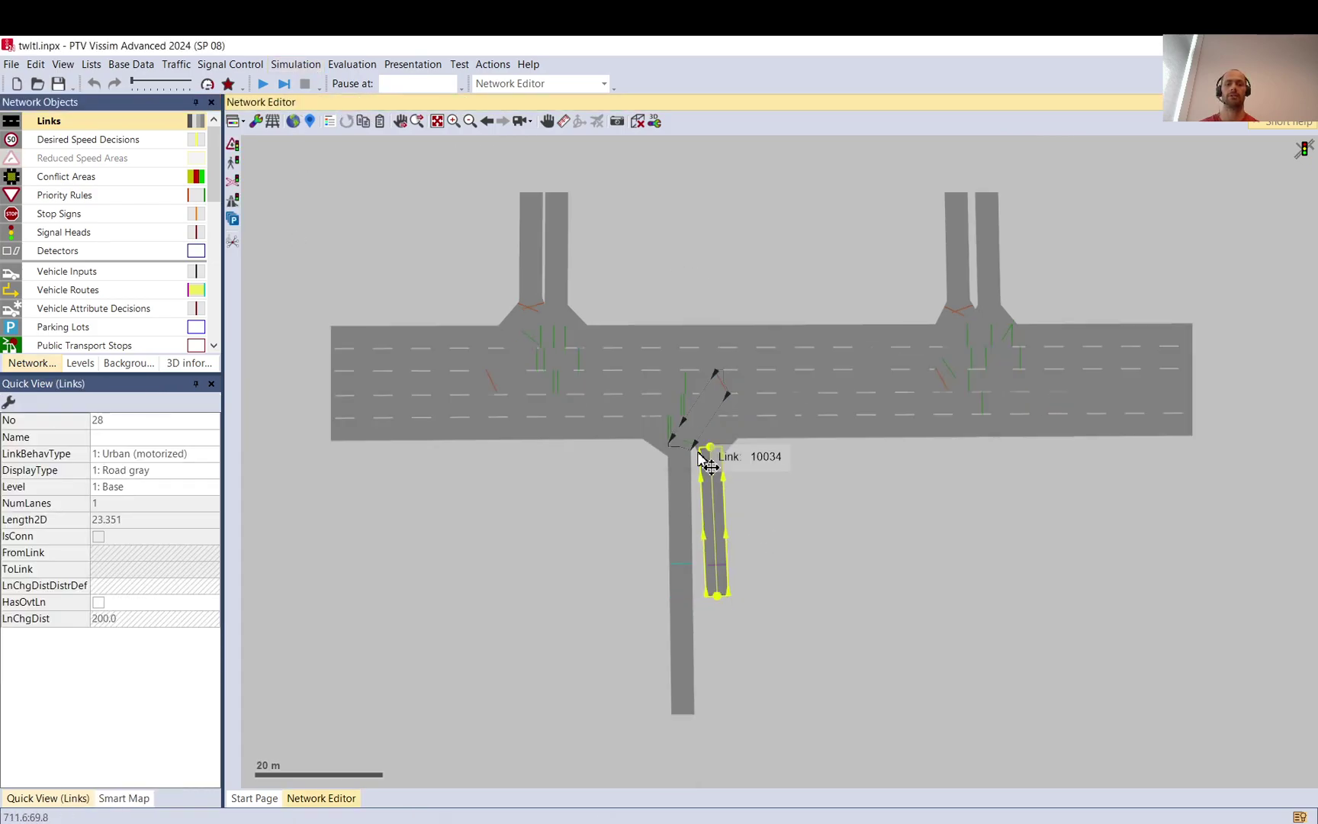
pyautogui.moveTo(714, 564); pyautogui.dragTo(709, 714)
pyautogui.click(763, 588)
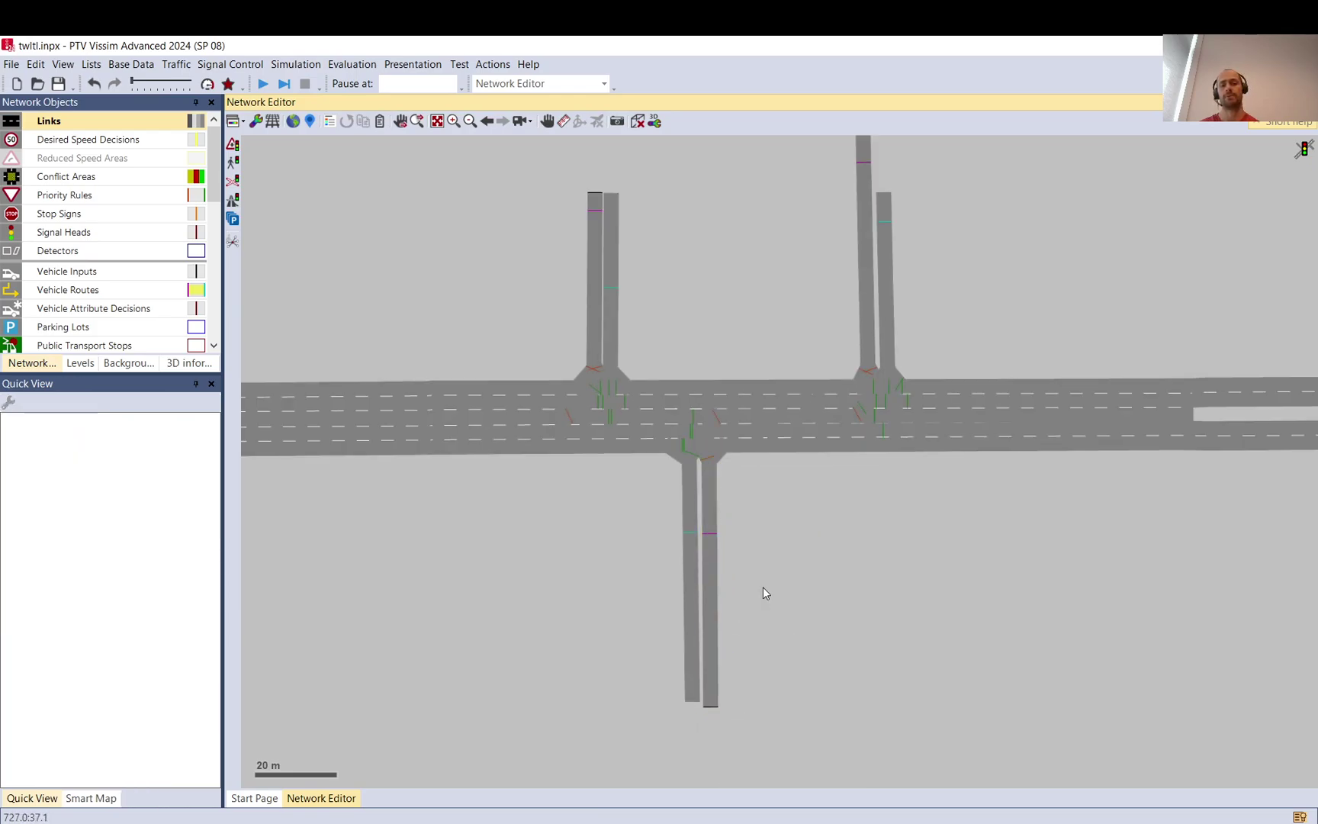
pyautogui.moveTo(712, 534); pyautogui.dragTo(715, 712)
pyautogui.click(761, 546)
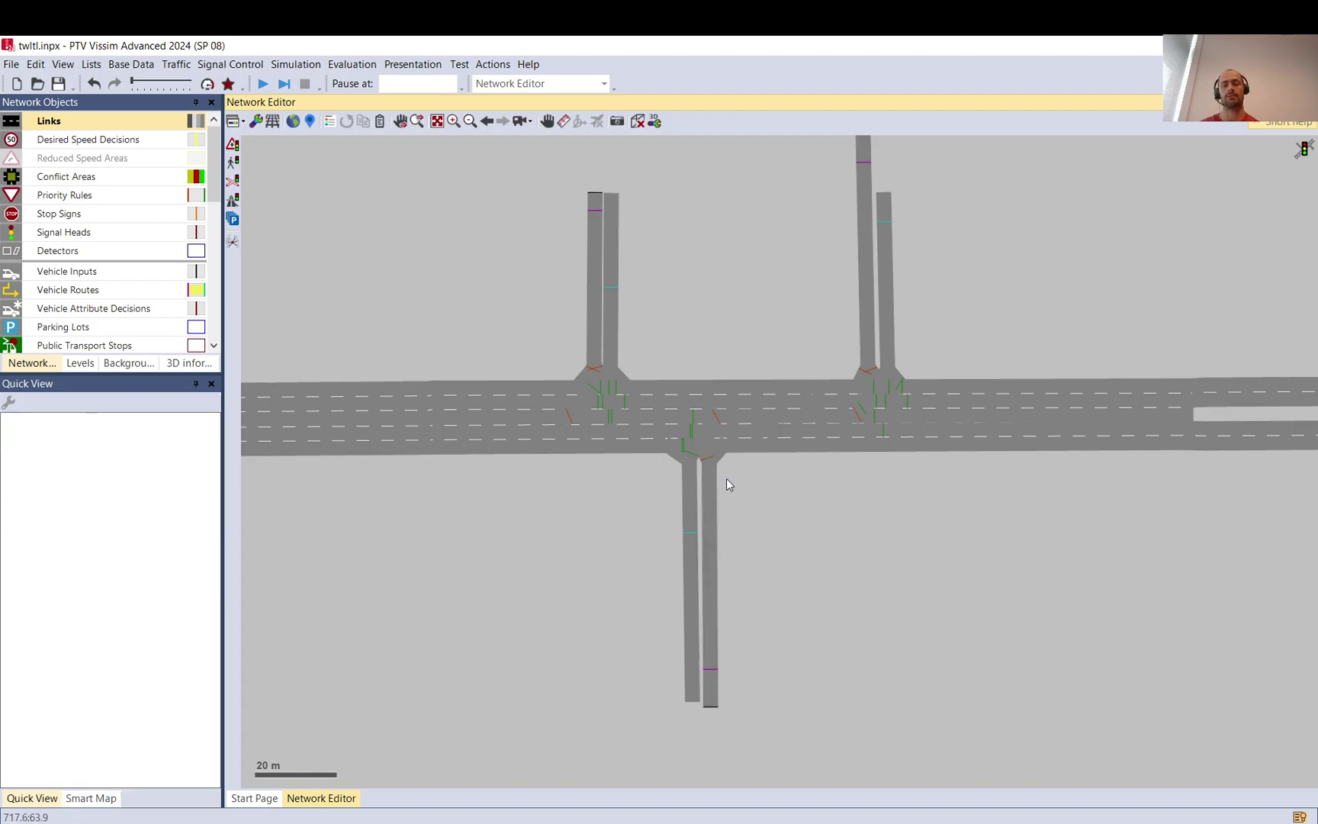
# Examine how the main road is split into links, checking link 20, connector 10036 and link 38 around the southern side street
pyautogui.moveTo(730, 284); pyautogui.dragTo(714, 363)
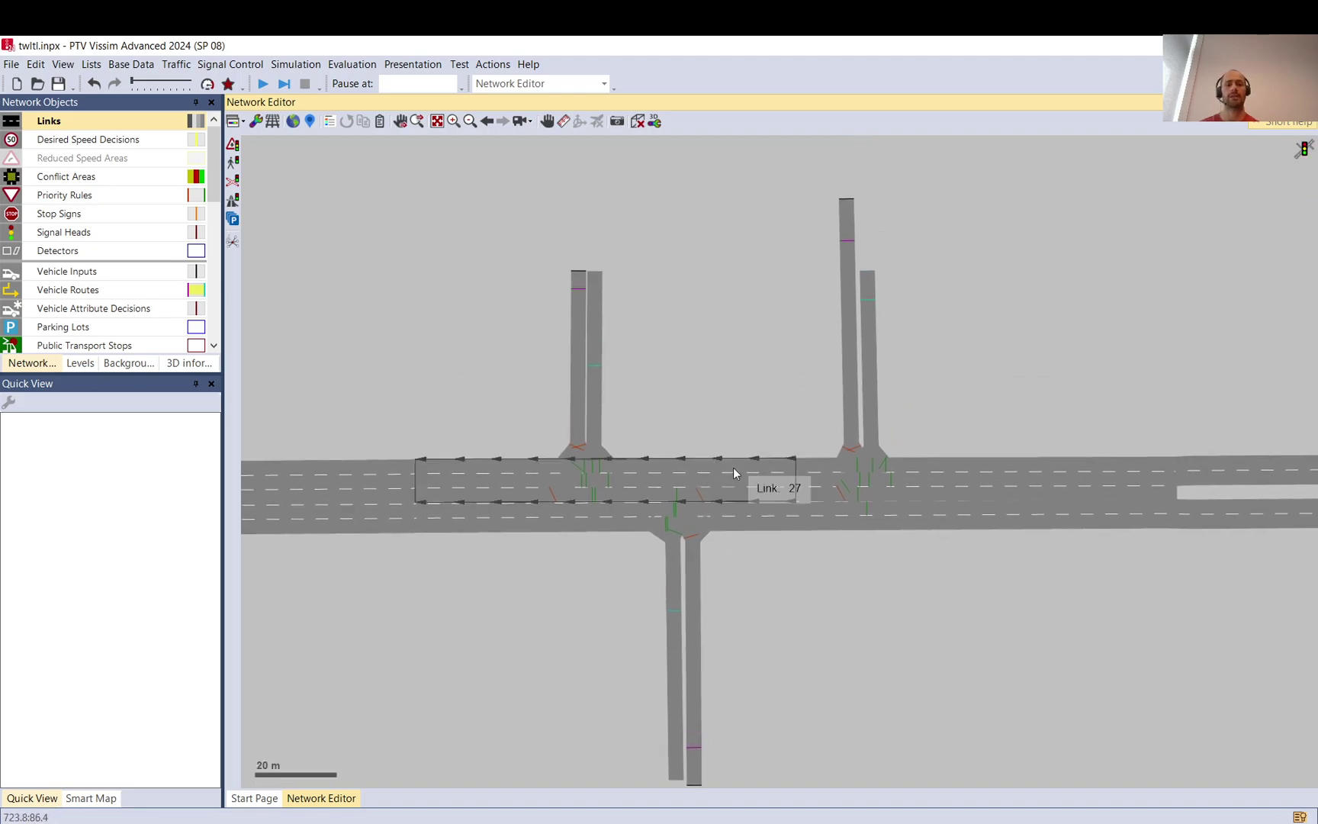
pyautogui.scroll(-2, 733, 467)
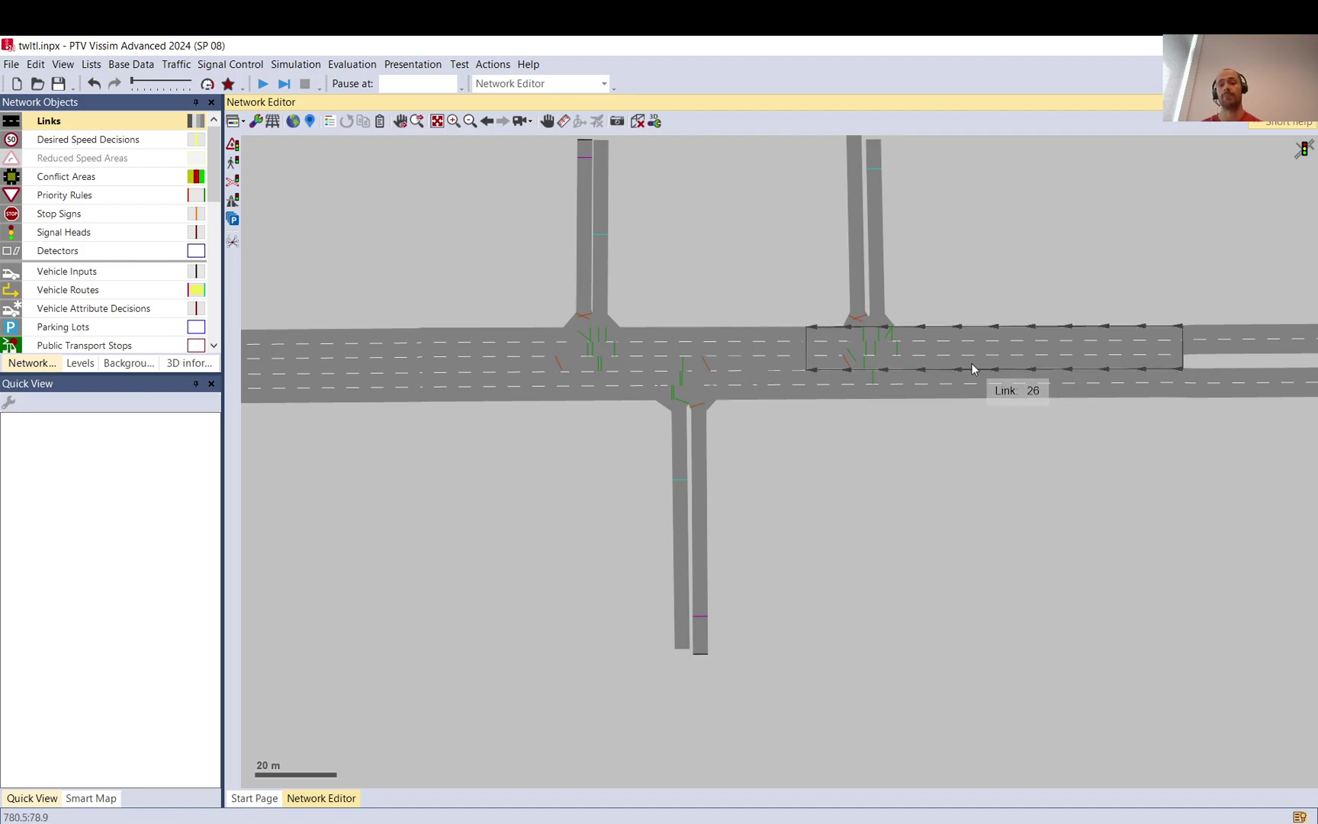
pyautogui.click(831, 370)
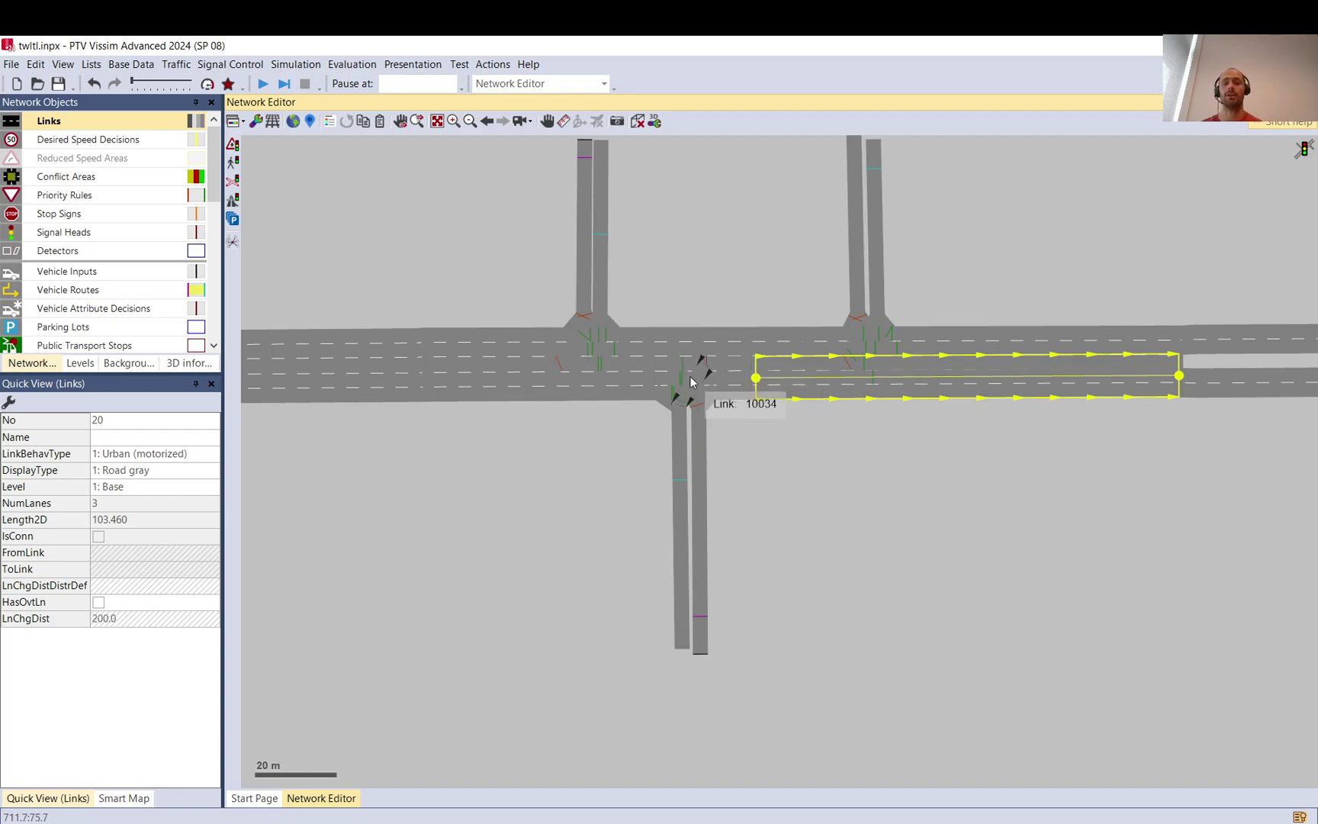
pyautogui.scroll(3, 719, 376)
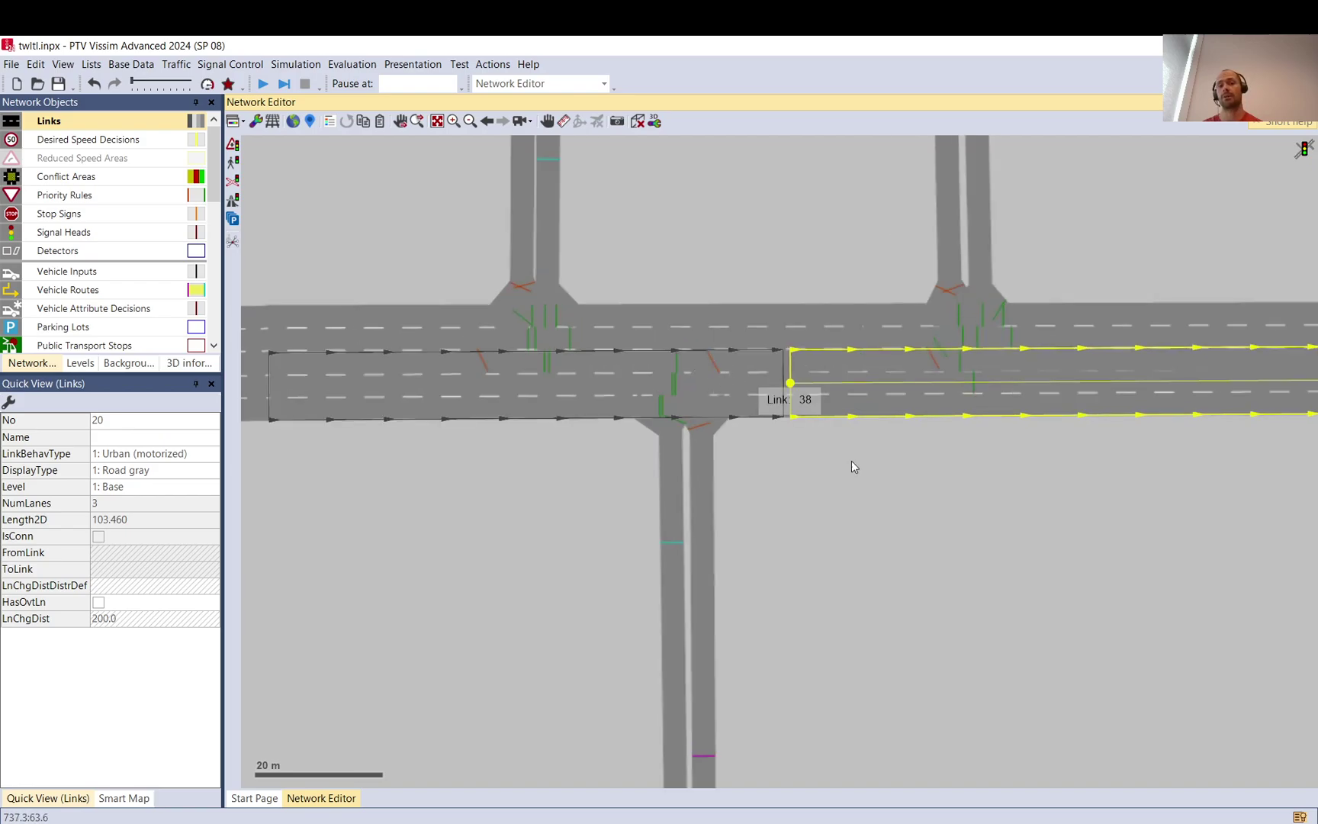
pyautogui.click(838, 449)
pyautogui.click(786, 395)
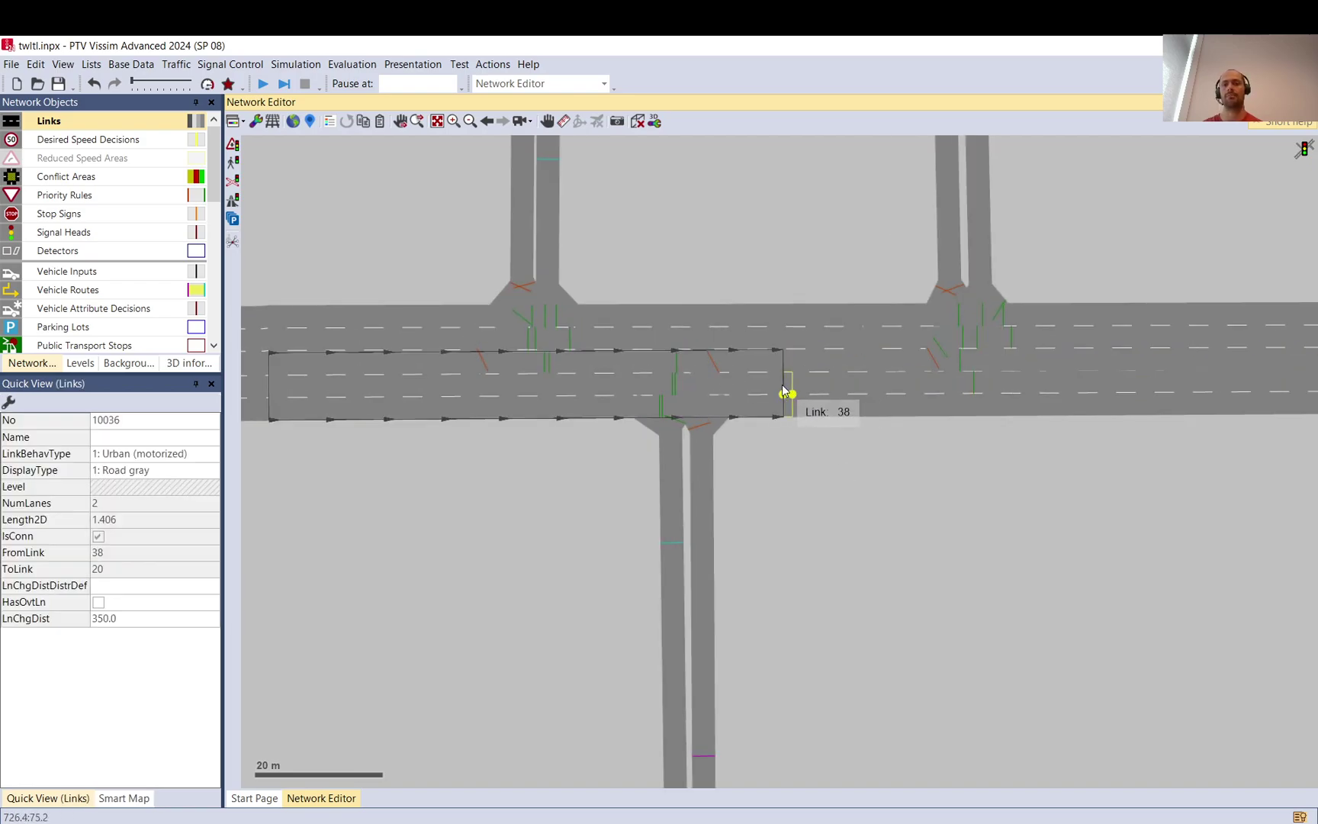
pyautogui.click(786, 392)
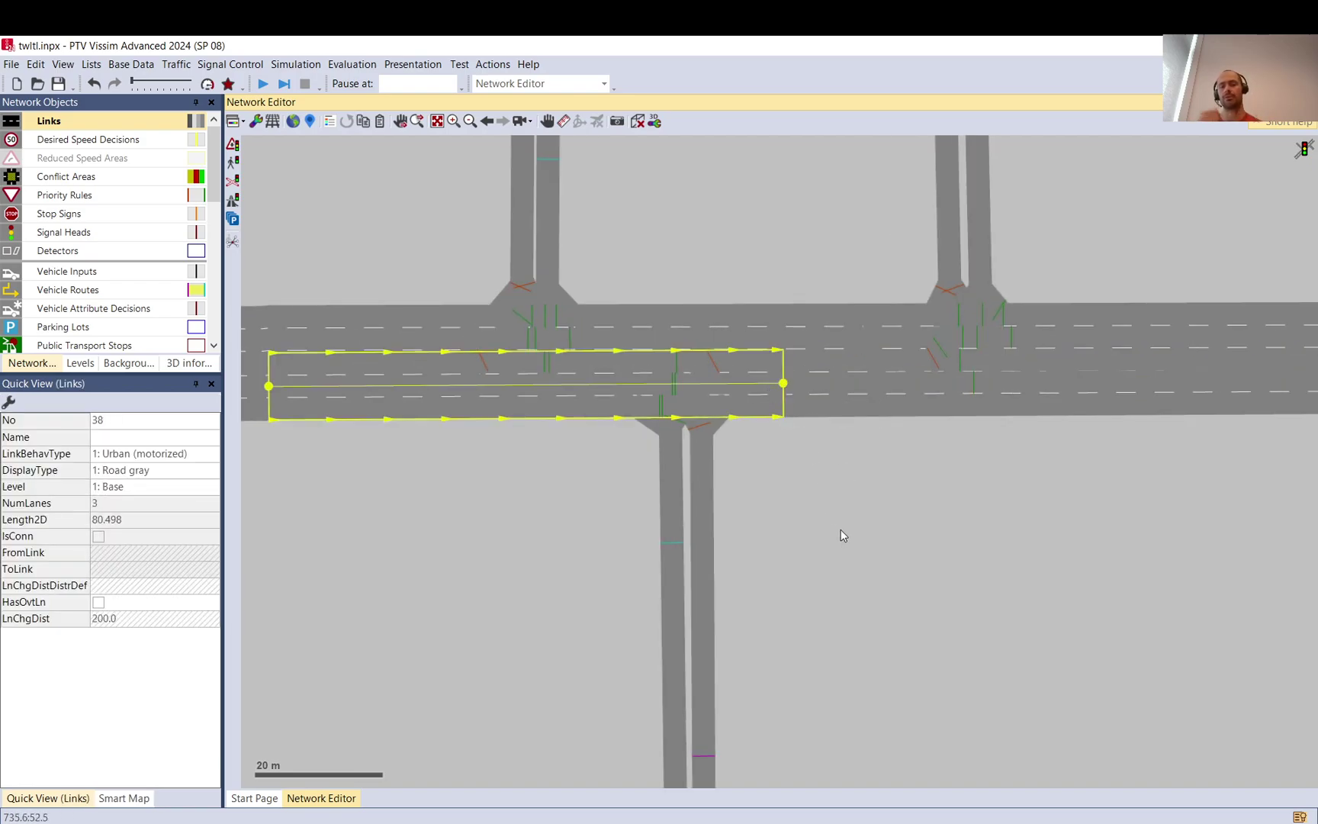